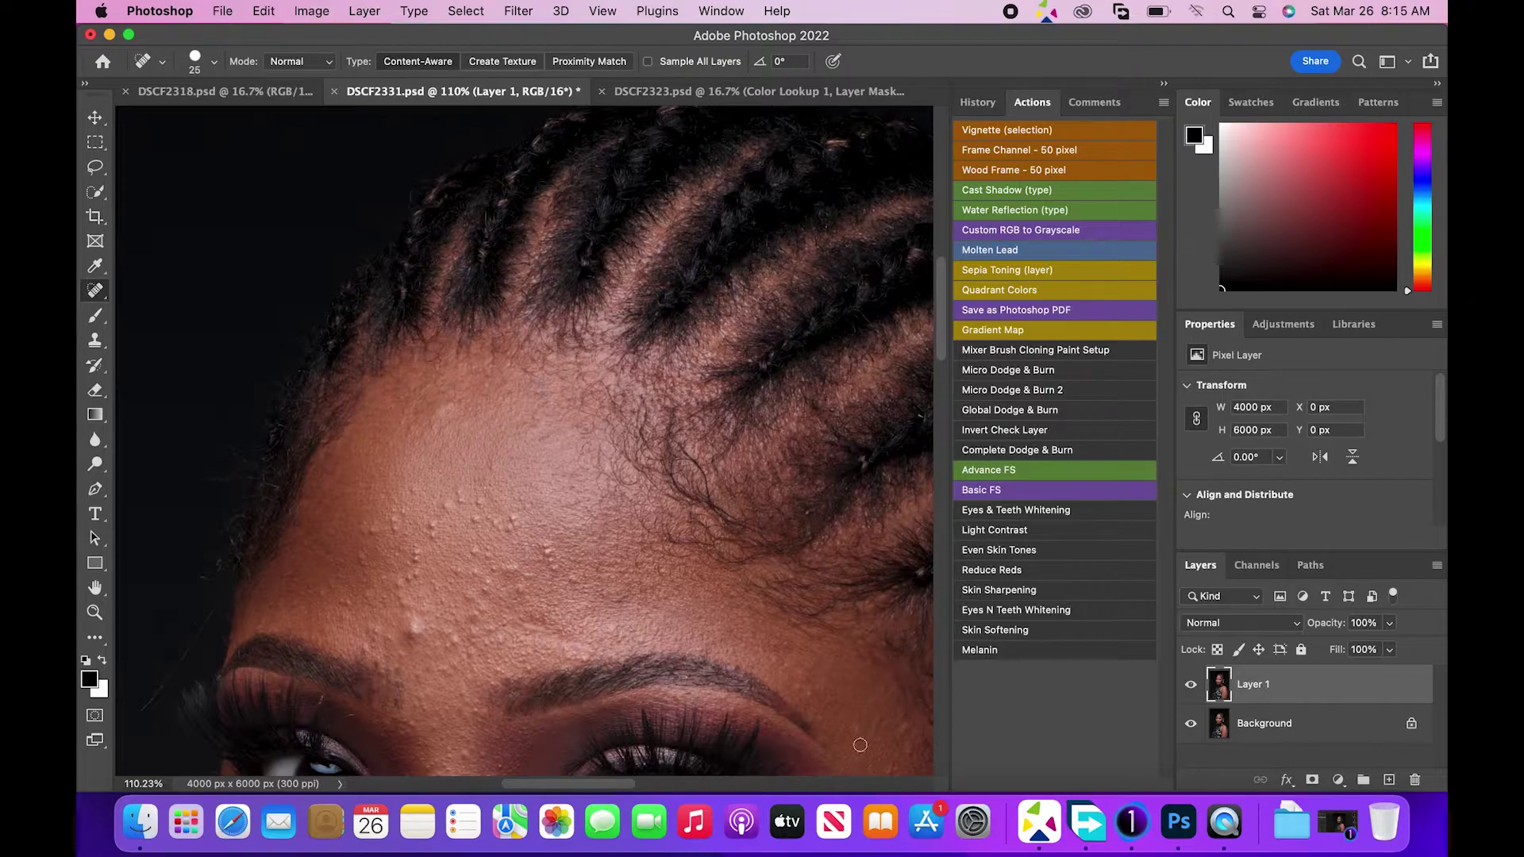
Remove the skin bumps on the forehead and upper cheek of Layer 1 with a 25 px content-aware Spot Healing Brush.
{"action": "left_click_drag", "start_coordinate": [512, 515], "coordinate": [554, 566]}
{"action": "scroll", "coordinate": [947, 370], "scroll_direction": "down", "scroll_amount": 5}
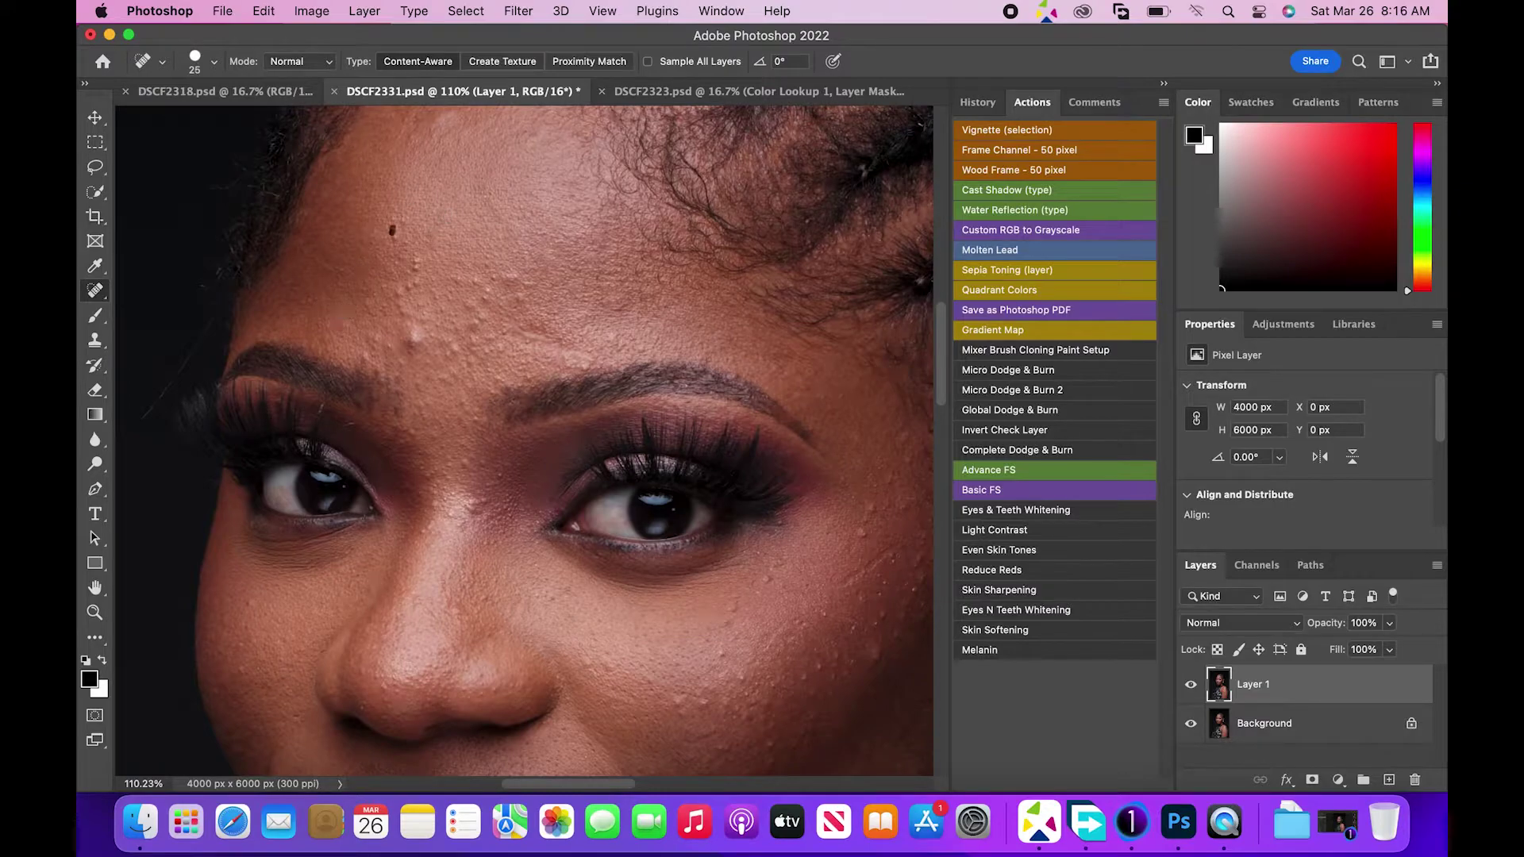
{"action": "left_click_drag", "start_coordinate": [397, 293], "coordinate": [419, 281]}
{"action": "left_click", "coordinate": [767, 579]}
{"action": "left_click_drag", "start_coordinate": [740, 596], "coordinate": [732, 612]}
{"action": "scroll", "coordinate": [529, 378], "scroll_direction": "down", "scroll_amount": 4}
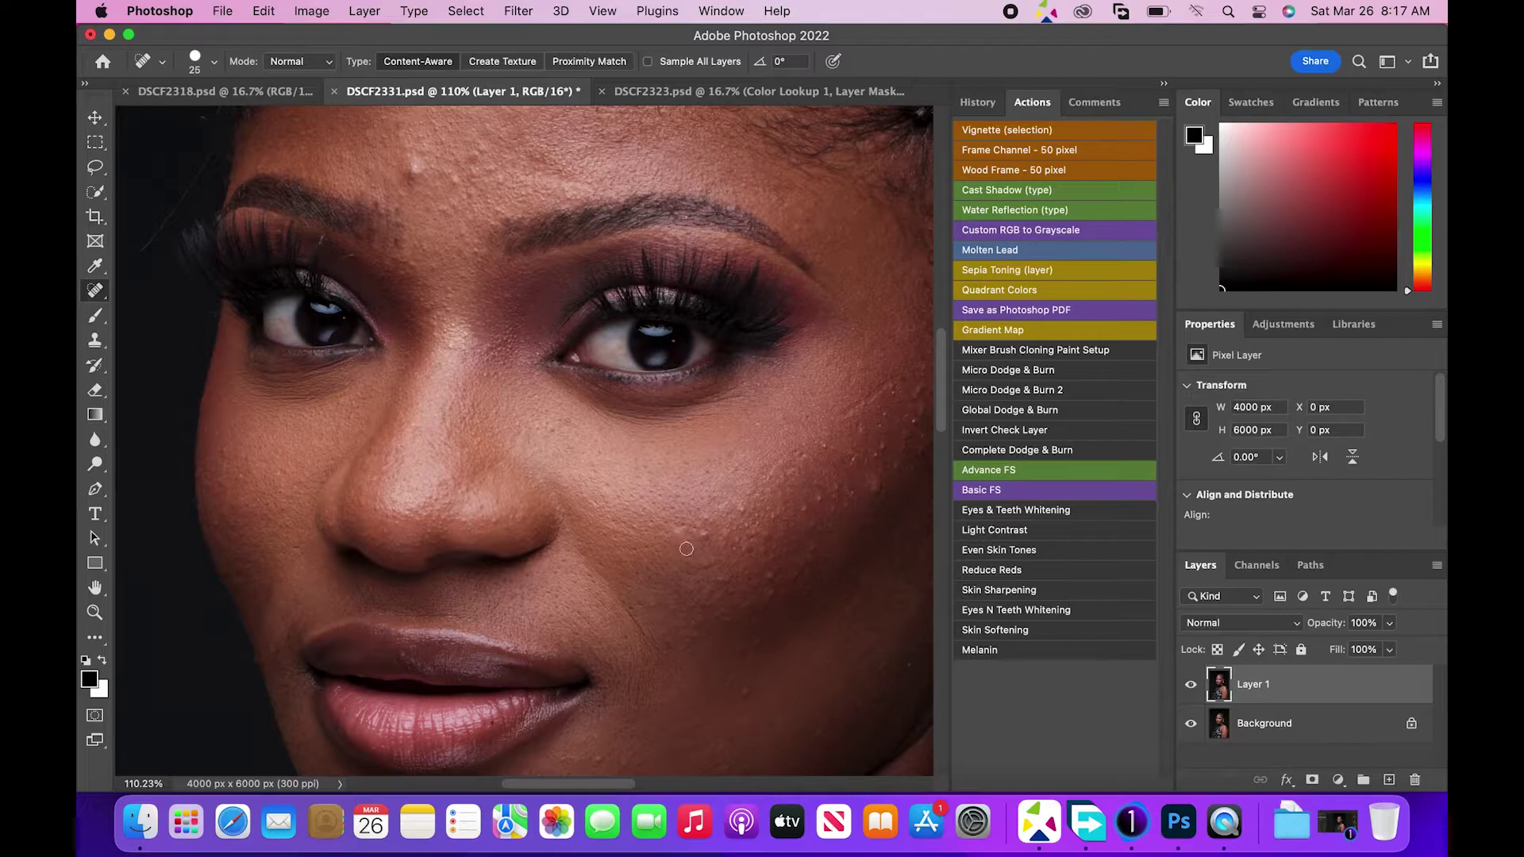
Heal the blemishes on the chin, around the mouth and across the cheek towards the ear.
{"action": "scroll", "coordinate": [638, 412], "scroll_direction": "down", "scroll_amount": 8}
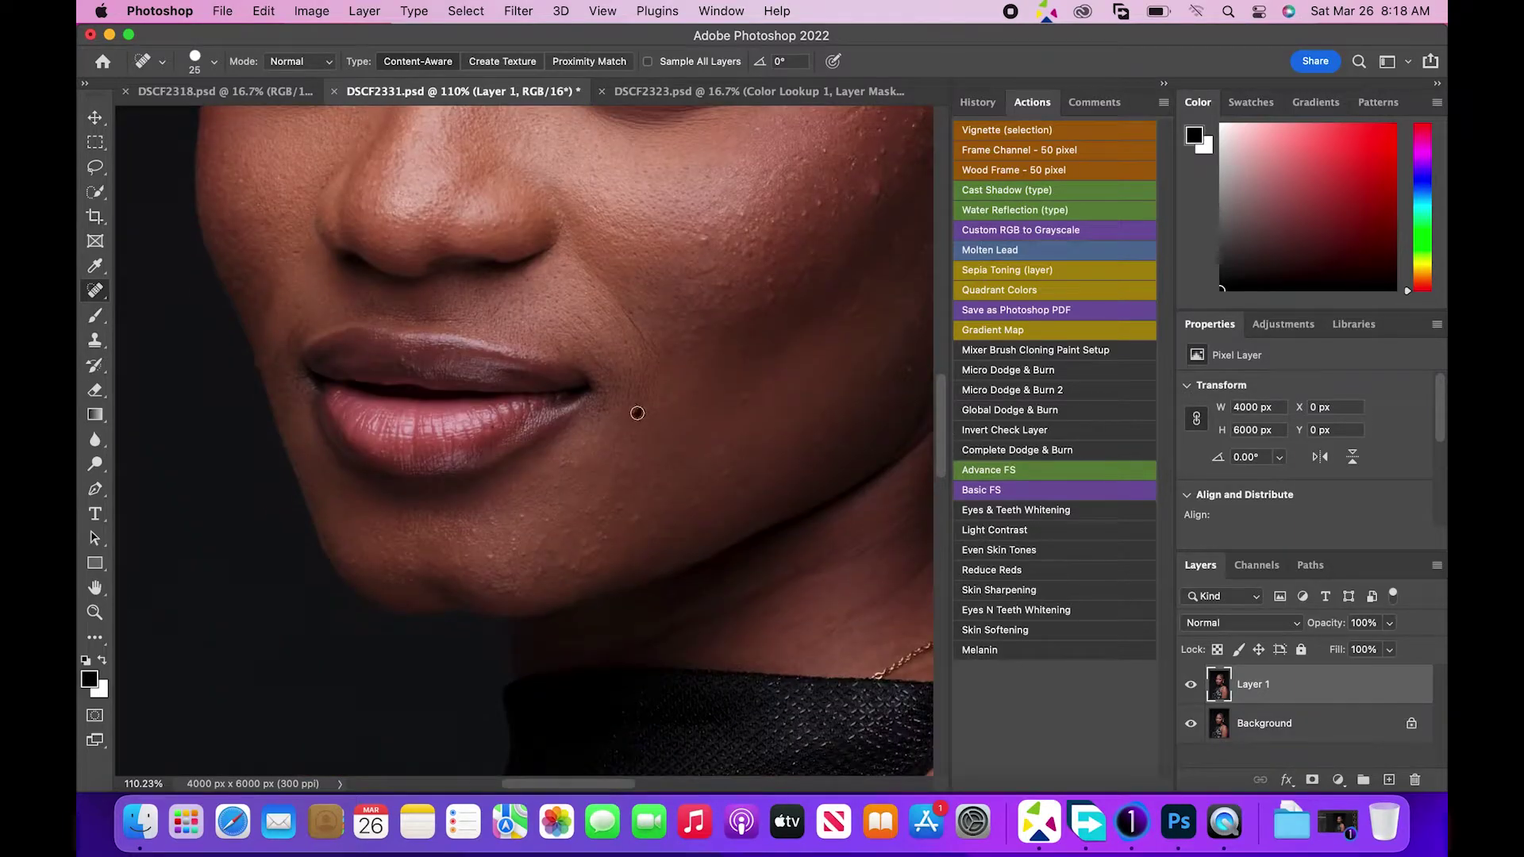
{"action": "left_click", "coordinate": [493, 518]}
{"action": "left_click", "coordinate": [770, 300]}
{"action": "left_click_drag", "start_coordinate": [791, 275], "coordinate": [797, 297]}
{"action": "left_click", "coordinate": [746, 482]}
{"action": "left_click", "coordinate": [653, 353]}
{"action": "left_click_drag", "start_coordinate": [633, 383], "coordinate": [631, 399]}
{"action": "left_click", "coordinate": [821, 204]}
{"action": "left_click", "coordinate": [703, 245]}
{"action": "left_click_drag", "start_coordinate": [616, 784], "coordinate": [727, 759]}
{"action": "left_click_drag", "start_coordinate": [599, 182], "coordinate": [598, 203]}
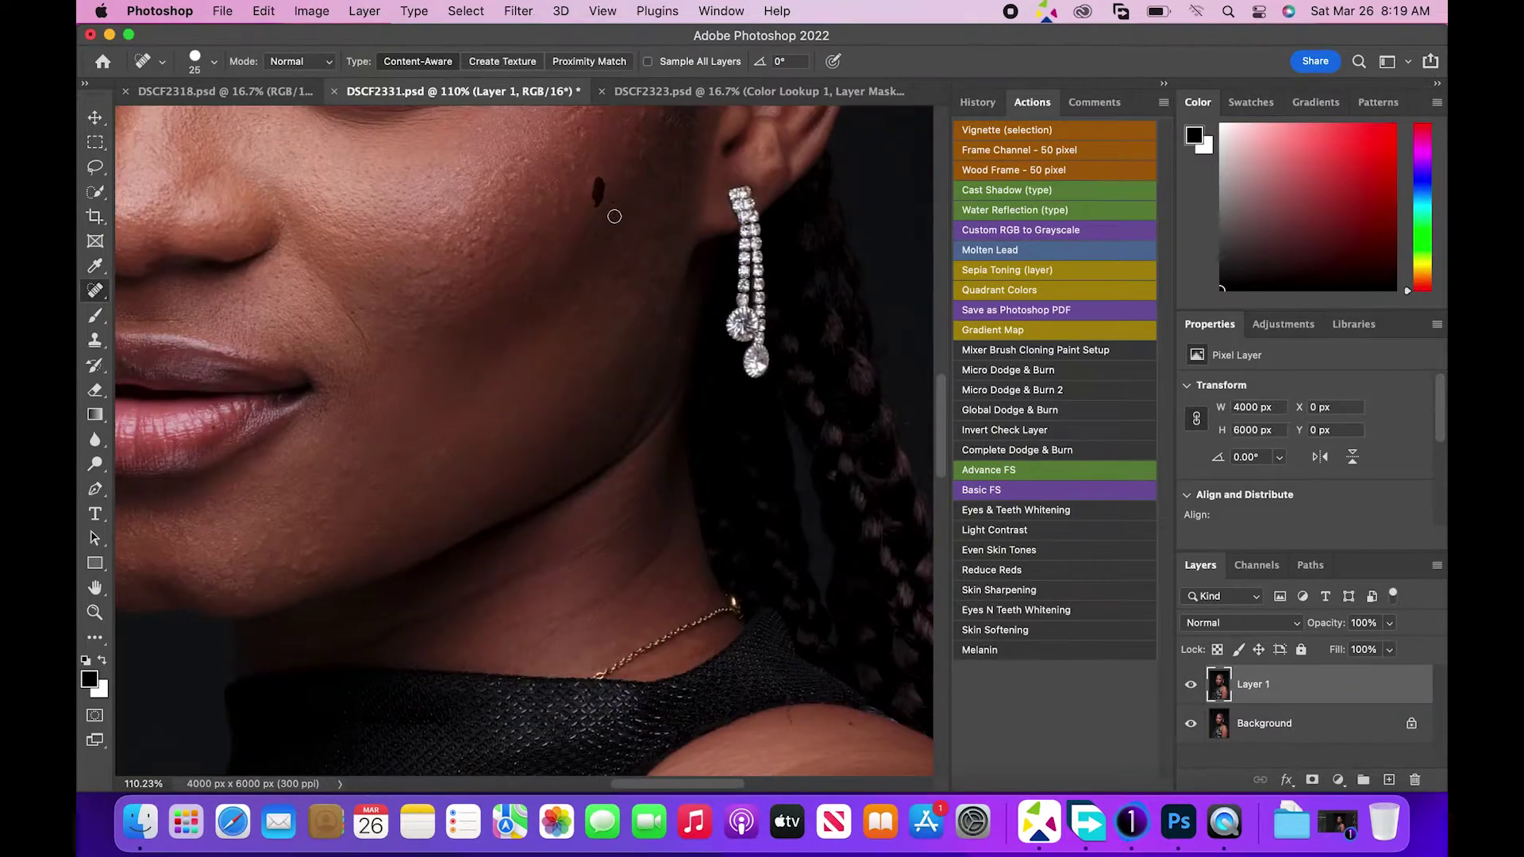
Heal the remaining bumps on the forehead and nose, and compare the face with and without Layer 1.
{"action": "scroll", "coordinate": [614, 216], "scroll_direction": "up", "scroll_amount": 5}
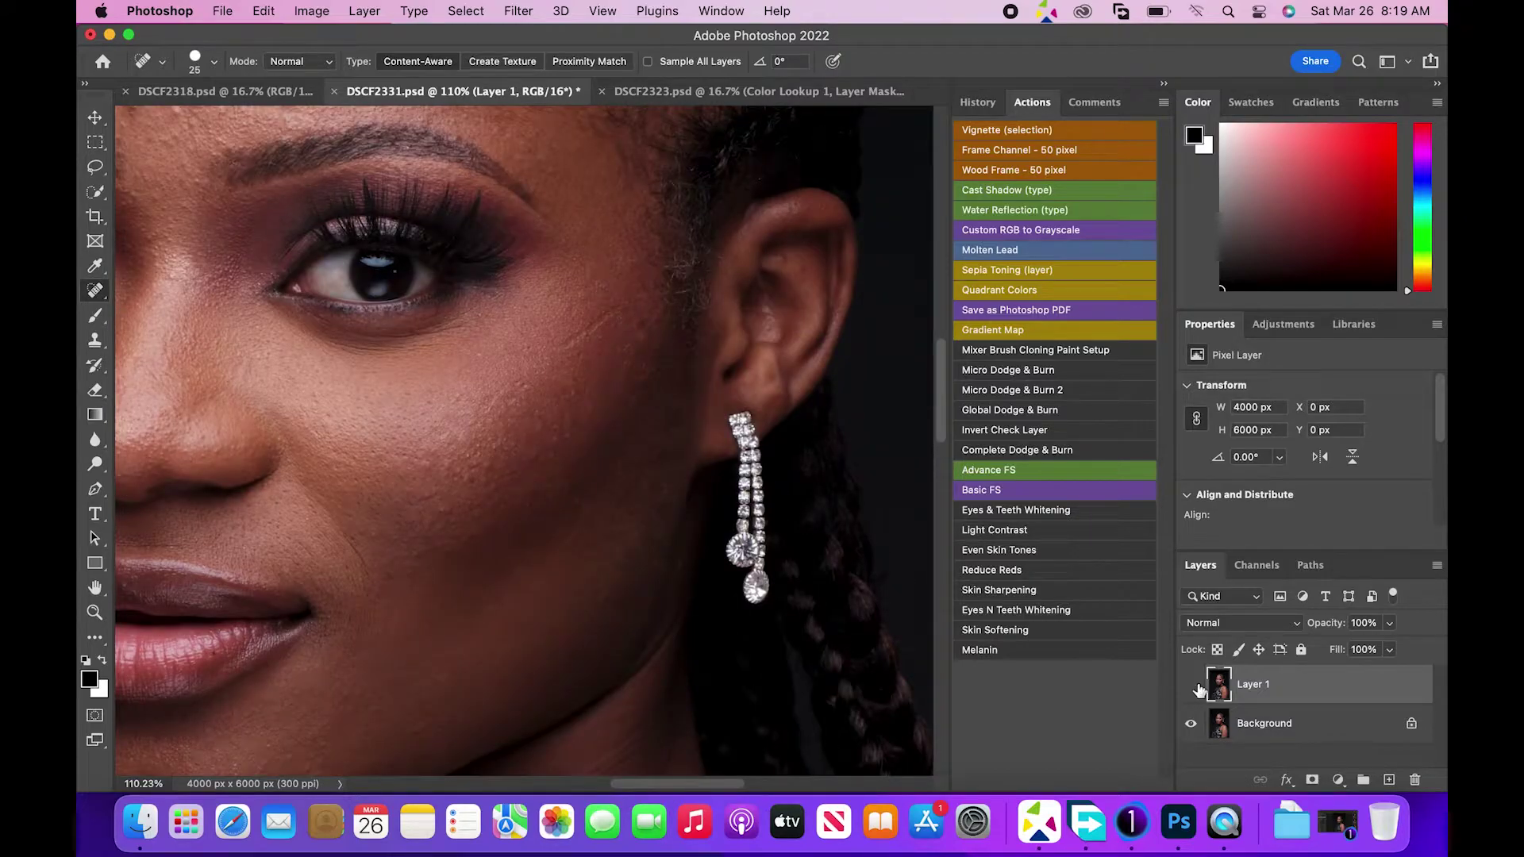
{"action": "scroll", "coordinate": [913, 374], "scroll_direction": "up", "scroll_amount": 6}
{"action": "scroll", "coordinate": [812, 187], "scroll_direction": "left", "scroll_amount": 6}
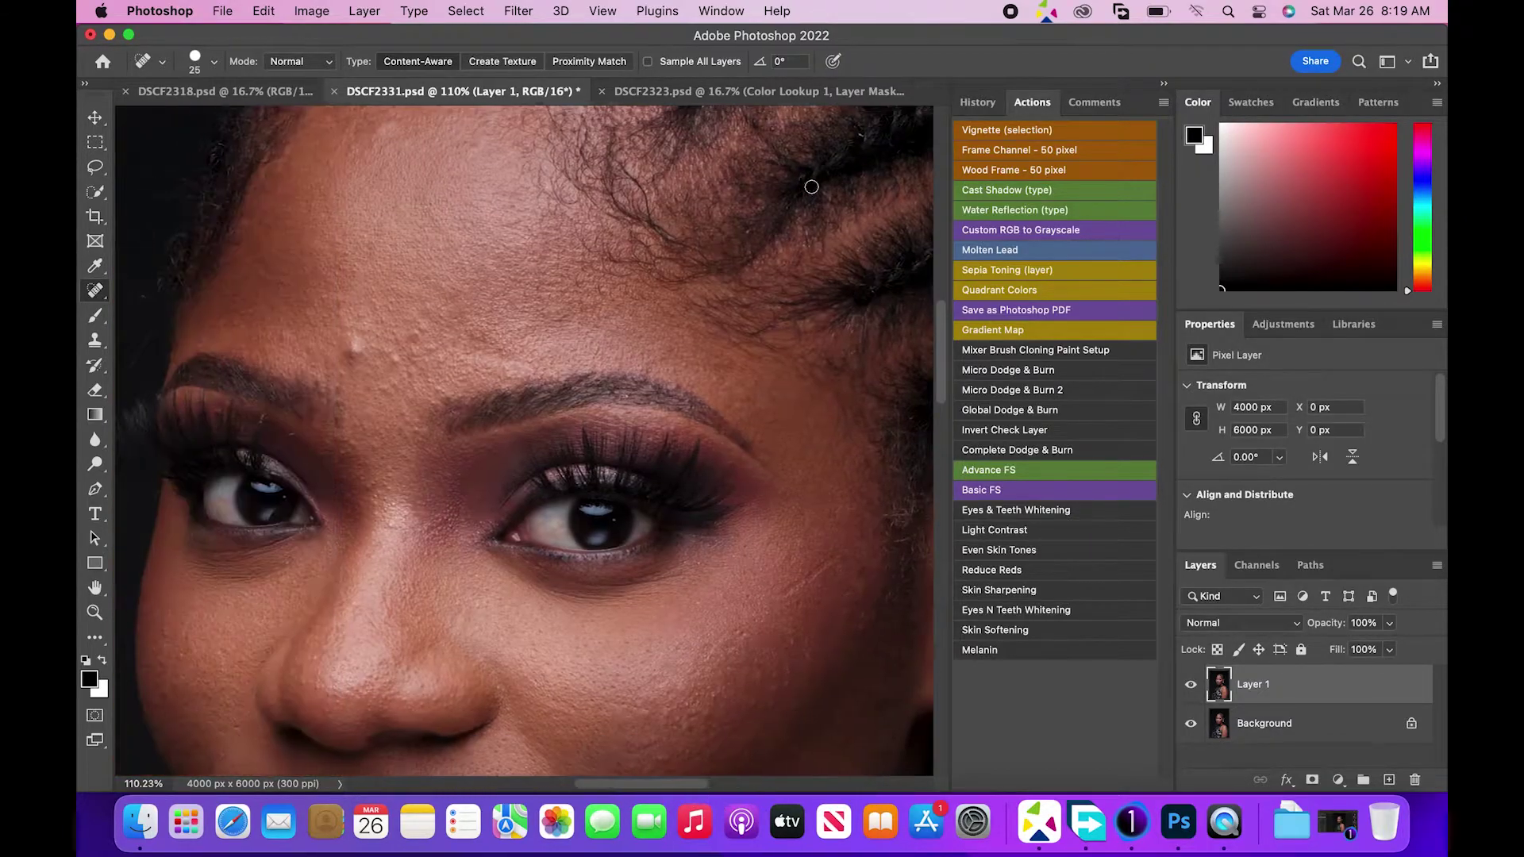
{"action": "left_click", "coordinate": [419, 334]}
{"action": "scroll", "coordinate": [589, 176], "scroll_direction": "up", "scroll_amount": 2}
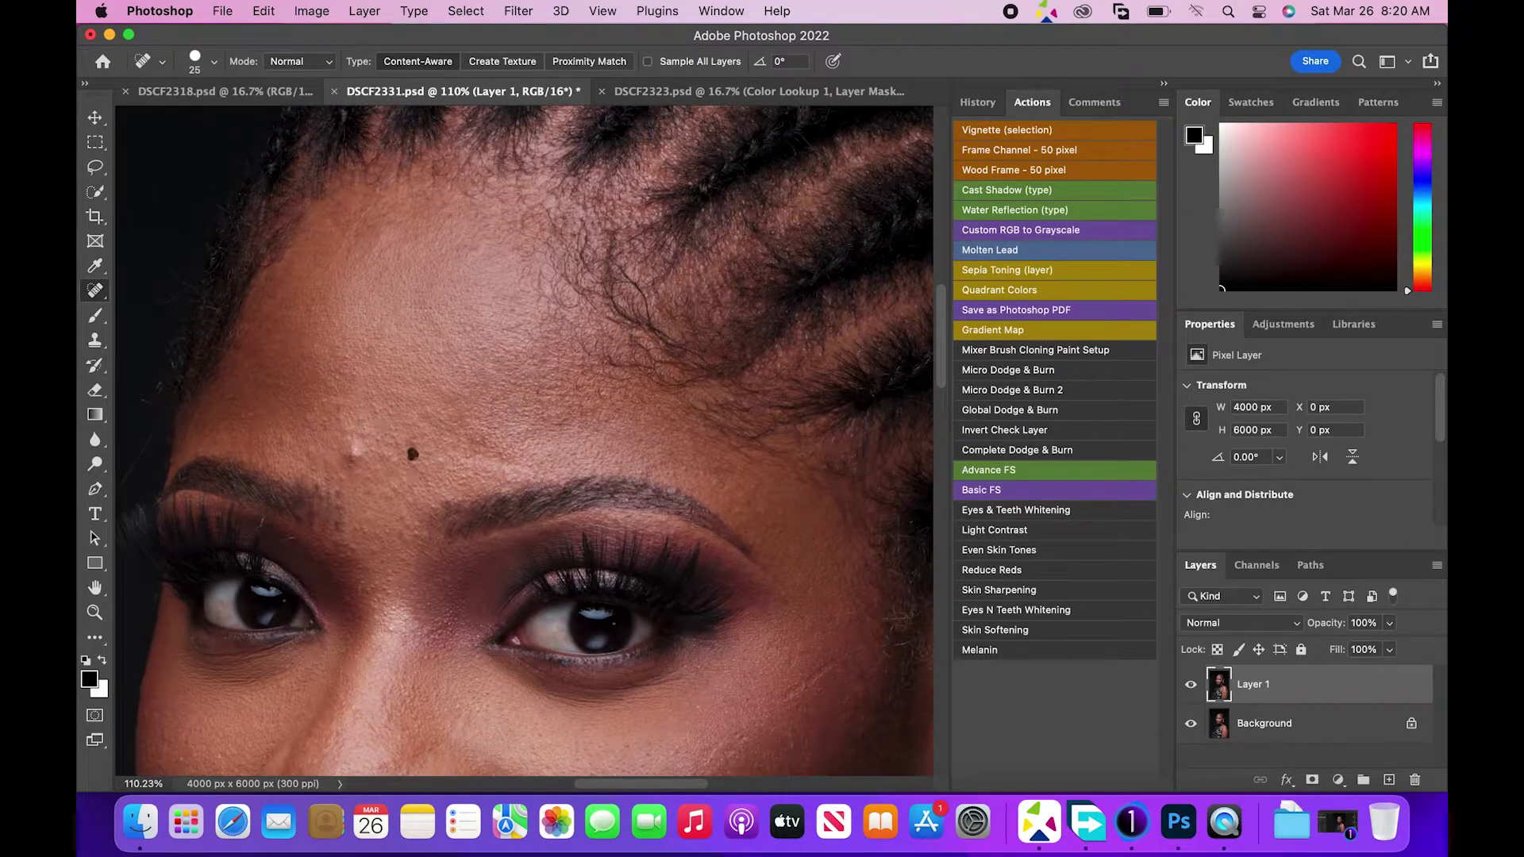
{"action": "left_click", "coordinate": [376, 613]}
{"action": "left_click", "coordinate": [402, 517]}
{"action": "key", "text": "z"}
{"action": "left_click_drag", "start_coordinate": [536, 489], "coordinate": [460, 489]}
{"action": "scroll", "coordinate": [536, 489], "scroll_direction": "down", "scroll_amount": 4}
{"action": "left_click", "coordinate": [1190, 688]}
{"action": "left_click", "coordinate": [1191, 687]}
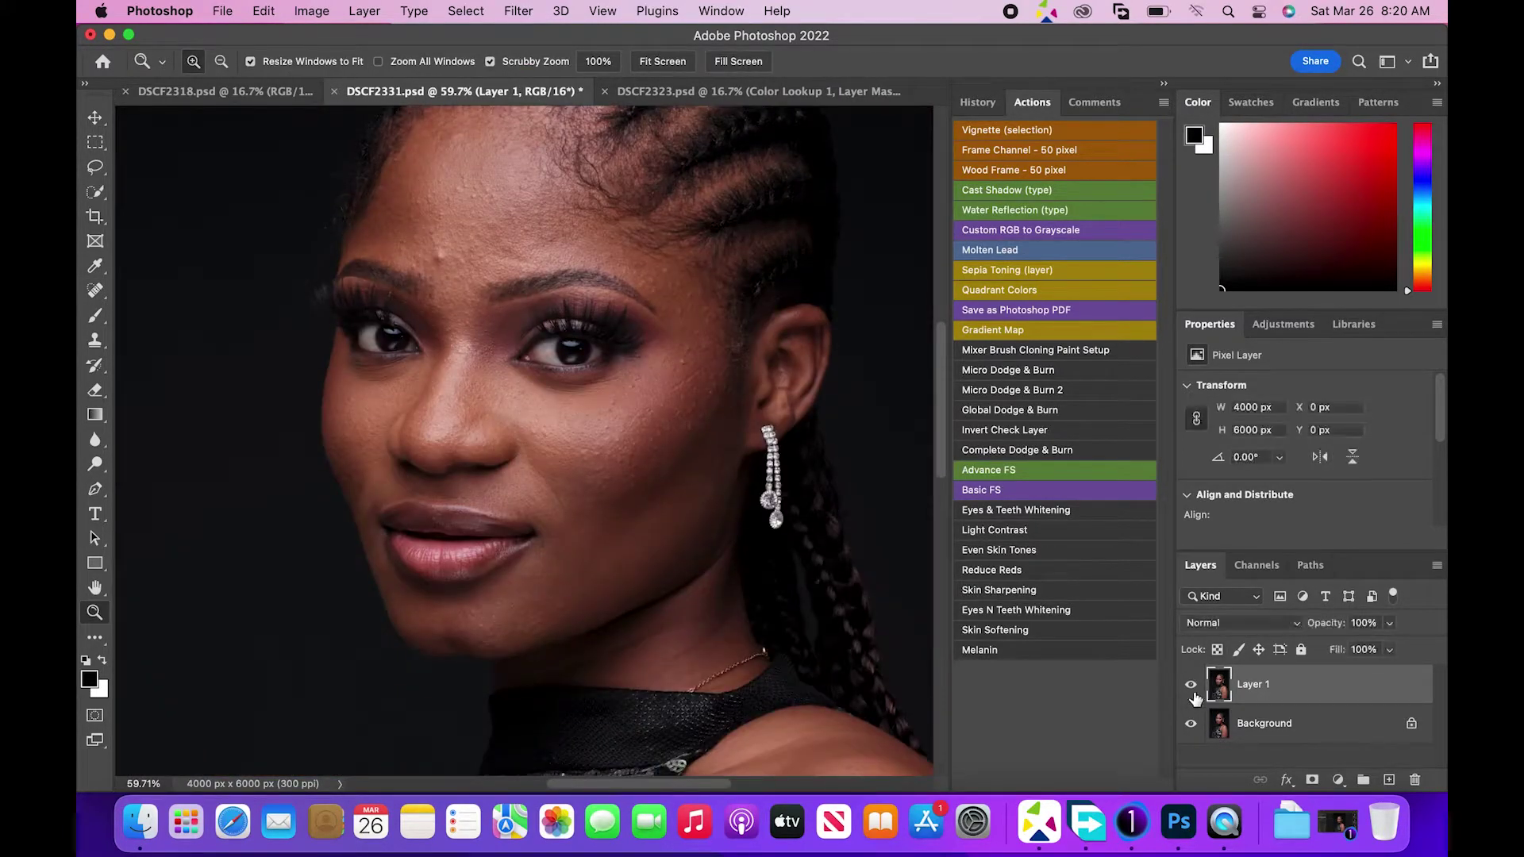
Heal the marks on the shoulder, upper arm and underarm with a 60 px Spot Healing Brush, leaving the mole.
{"action": "scroll", "coordinate": [873, 555], "scroll_direction": "down", "scroll_amount": 10}
{"action": "key", "text": "j"}
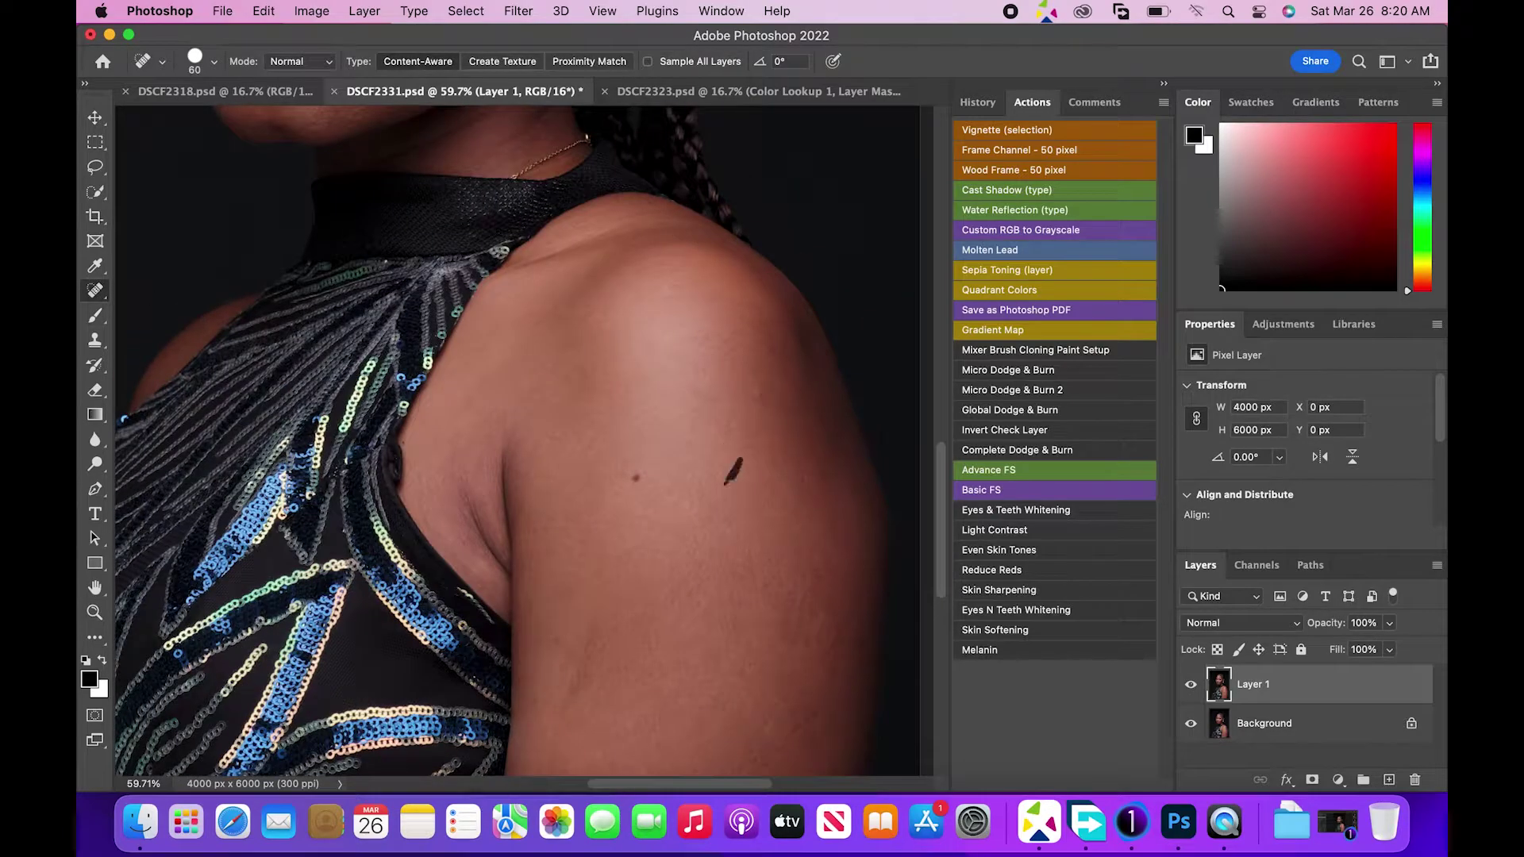
{"action": "scroll", "coordinate": [933, 524], "scroll_direction": "down", "scroll_amount": 4}
{"action": "left_click_drag", "start_coordinate": [807, 344], "coordinate": [803, 376]}
{"action": "left_click_drag", "start_coordinate": [815, 448], "coordinate": [762, 495]}
{"action": "left_click", "coordinate": [652, 607]}
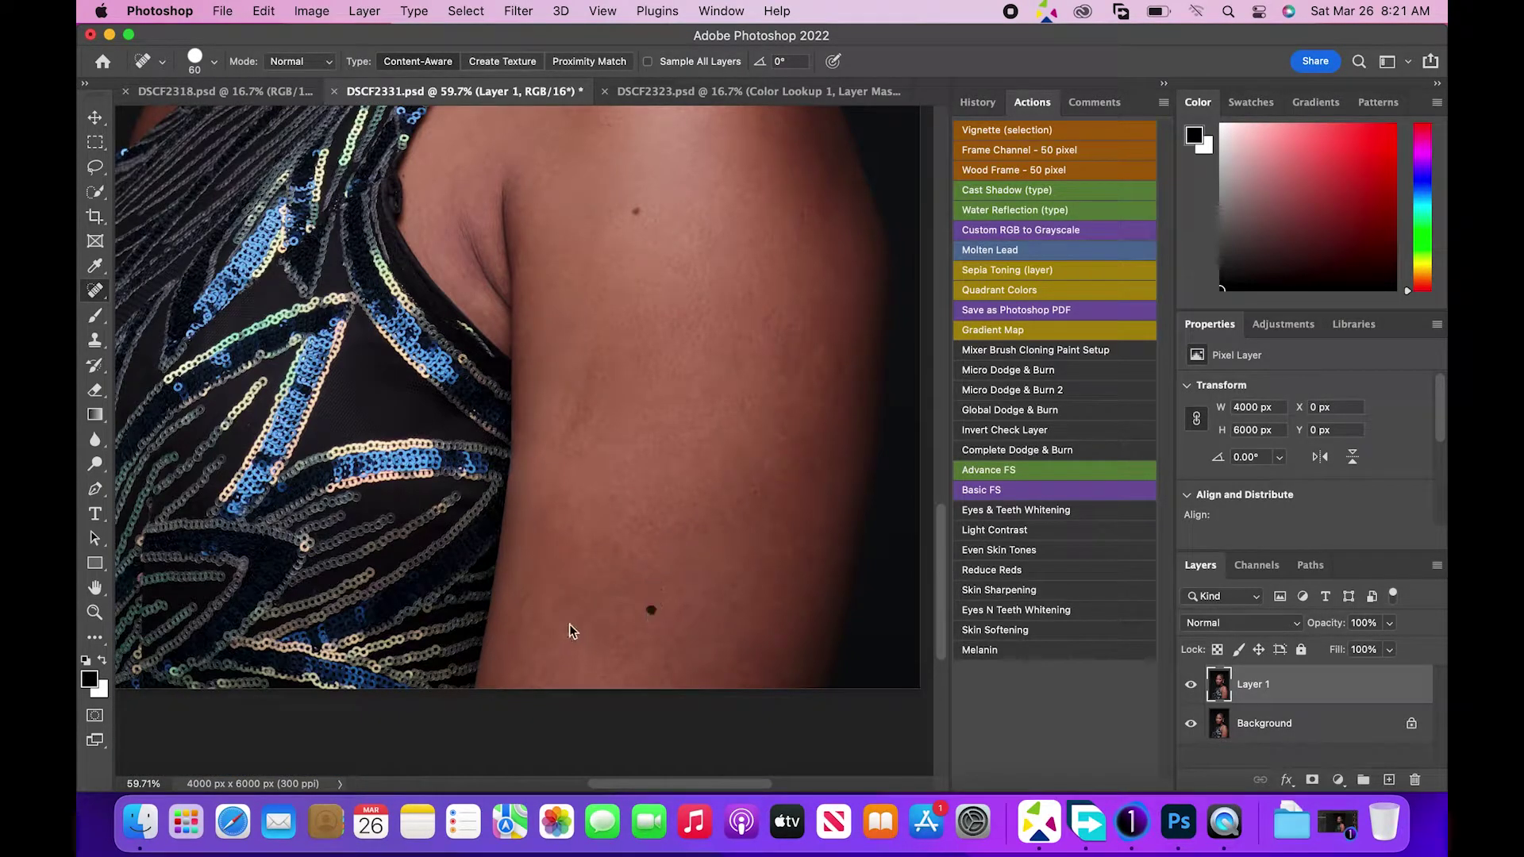
{"action": "left_click", "coordinate": [461, 225]}
{"action": "left_click_drag", "start_coordinate": [461, 226], "coordinate": [476, 254]}
{"action": "left_click", "coordinate": [496, 296]}
{"action": "left_click", "coordinate": [486, 272]}
Compare the healed portrait with the original by toggling Layer 1, in full view and close up on the face.
{"action": "left_click_drag", "start_coordinate": [748, 784], "coordinate": [739, 786]}
{"action": "scroll", "coordinate": [918, 445], "scroll_direction": "up", "scroll_amount": 15}
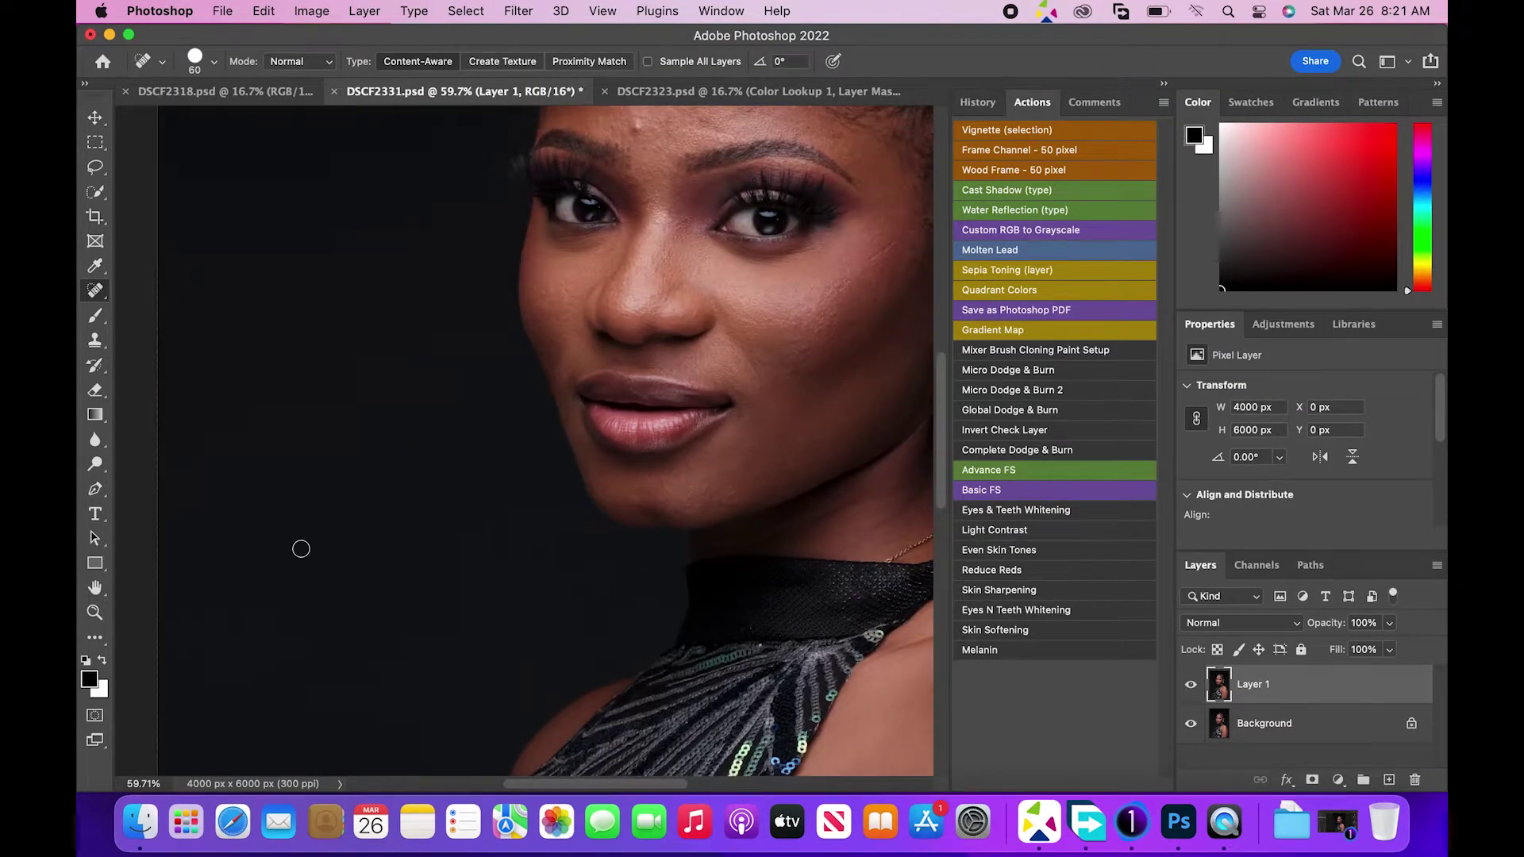
{"action": "key", "text": "z"}
{"action": "key", "text": "super+0"}
{"action": "left_click", "coordinate": [1191, 684]}
{"action": "left_click", "coordinate": [1191, 683]}
{"action": "left_click_drag", "start_coordinate": [539, 339], "coordinate": [612, 339]}
{"action": "left_click", "coordinate": [1191, 683]}
{"action": "left_click", "coordinate": [1191, 684]}
{"action": "key", "text": "super+0"}
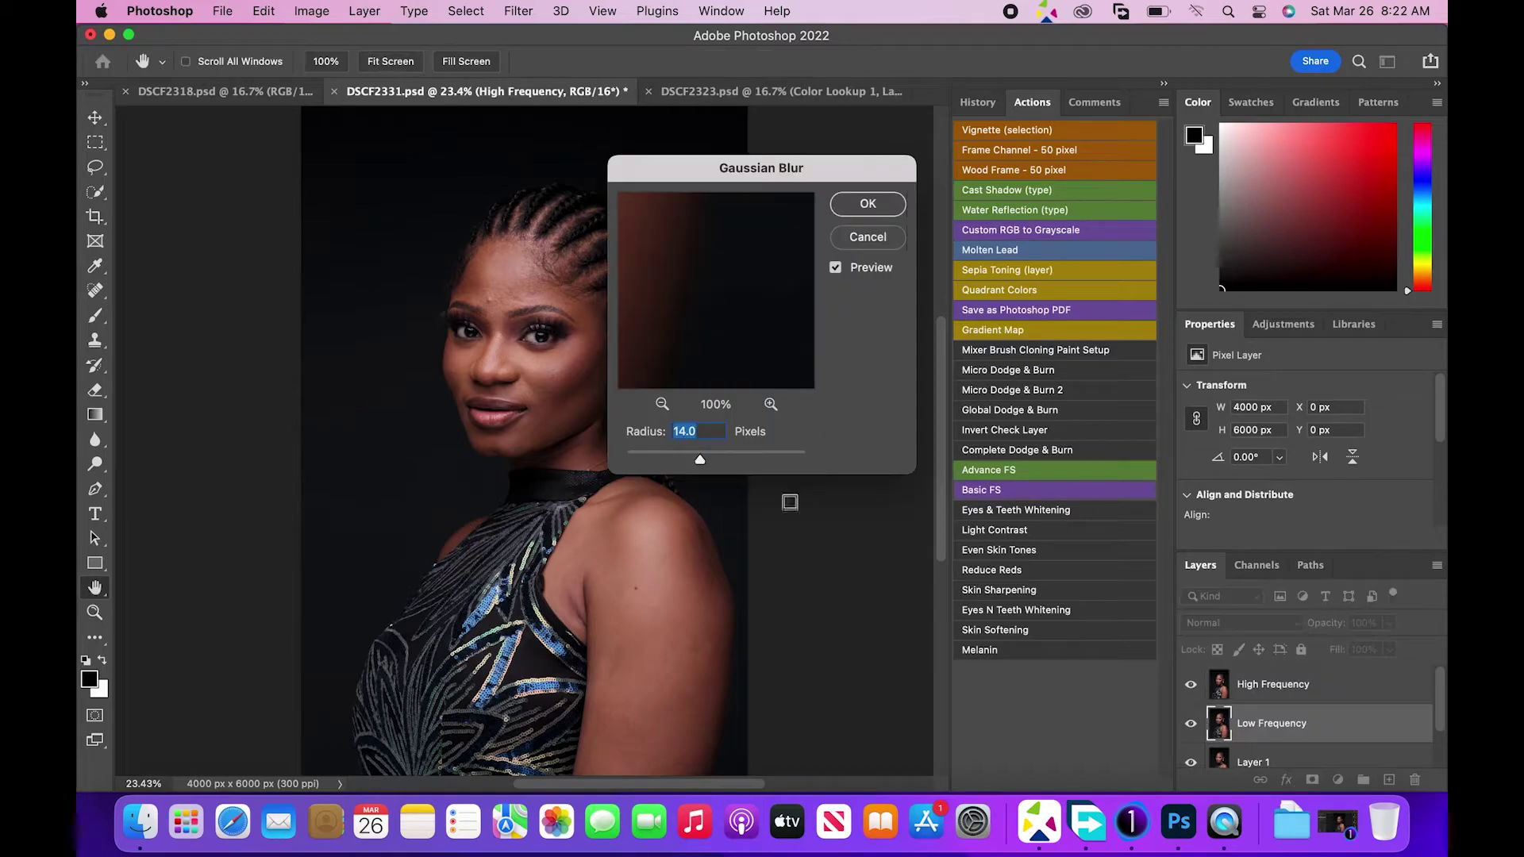
Create the Basic FS frequency separation layers with a Gaussian Blur radius of 10 pixels on the Low Frequency layer.
{"action": "type", "text": "10"}
{"action": "left_click", "coordinate": [581, 332]}
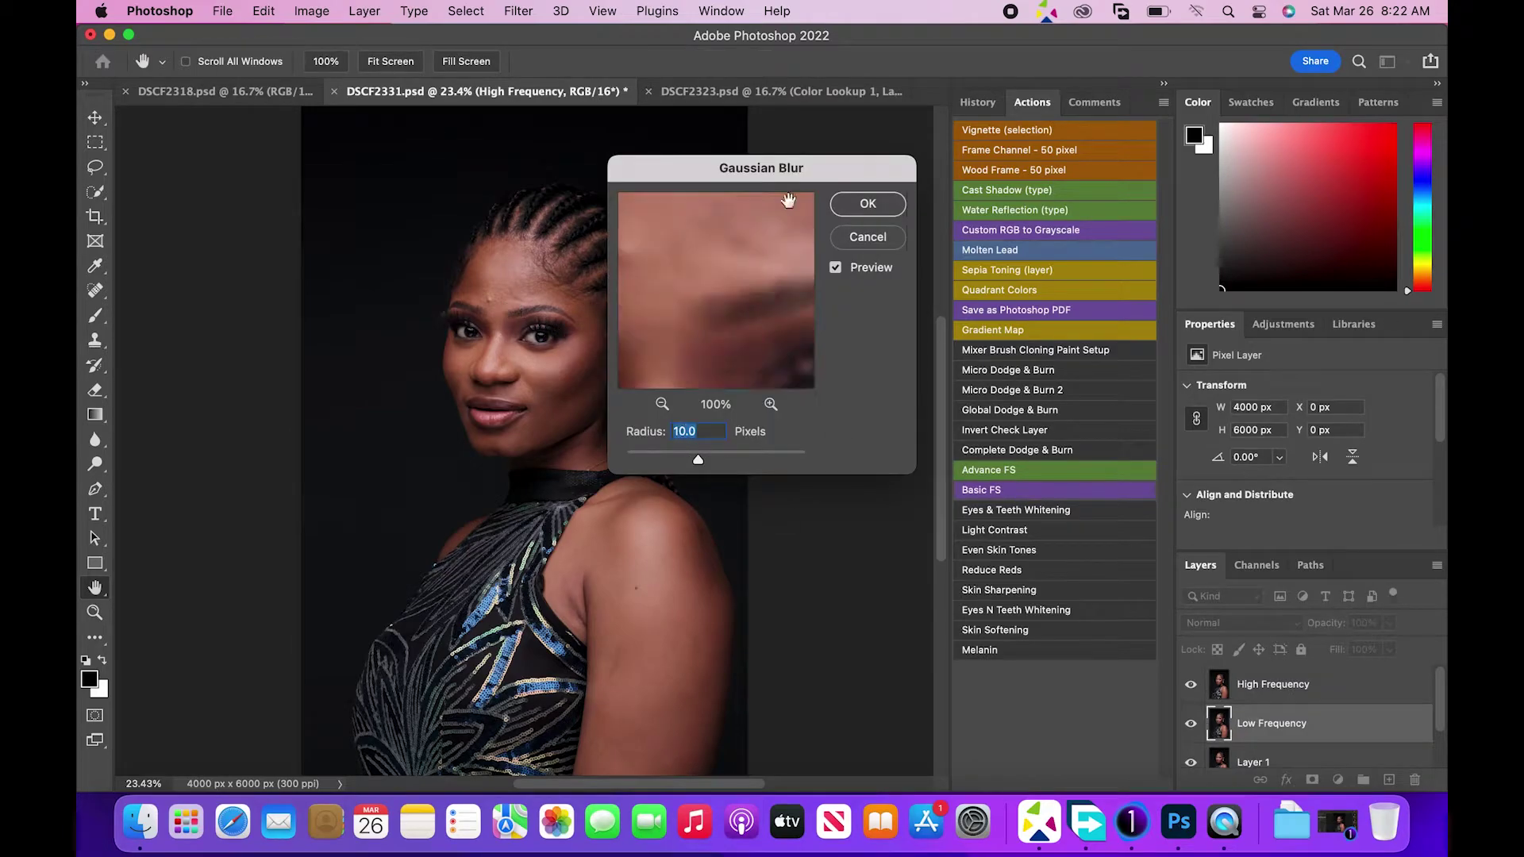
{"action": "left_click", "coordinate": [867, 203]}
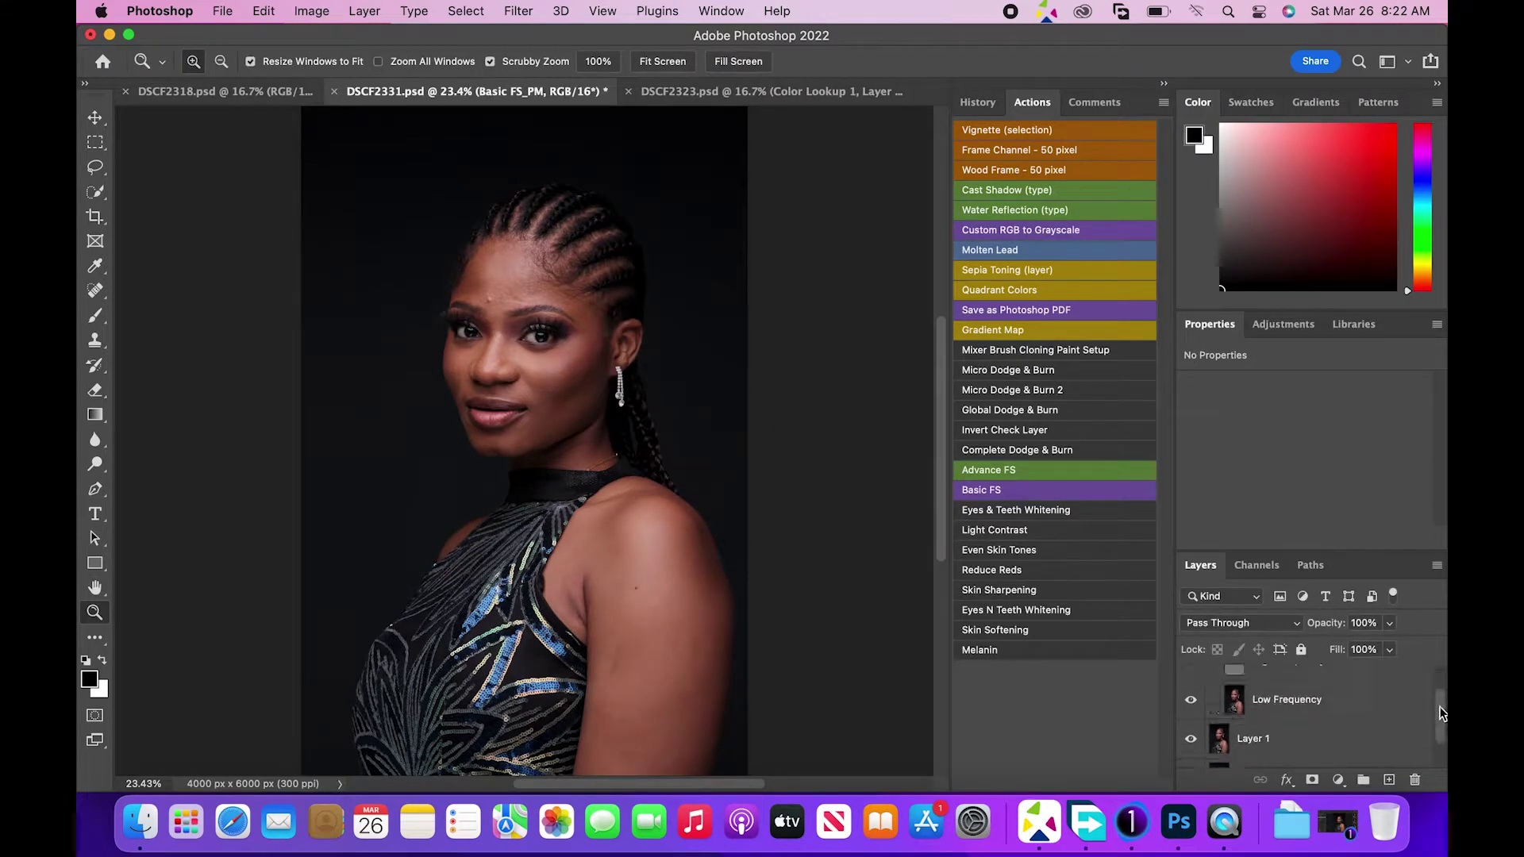
Clone clean skin texture over the uneven areas of the face and body on the High Frequency layer with a 45 px Clone Stamp.
{"action": "left_click_drag", "start_coordinate": [500, 286], "coordinate": [556, 288]}
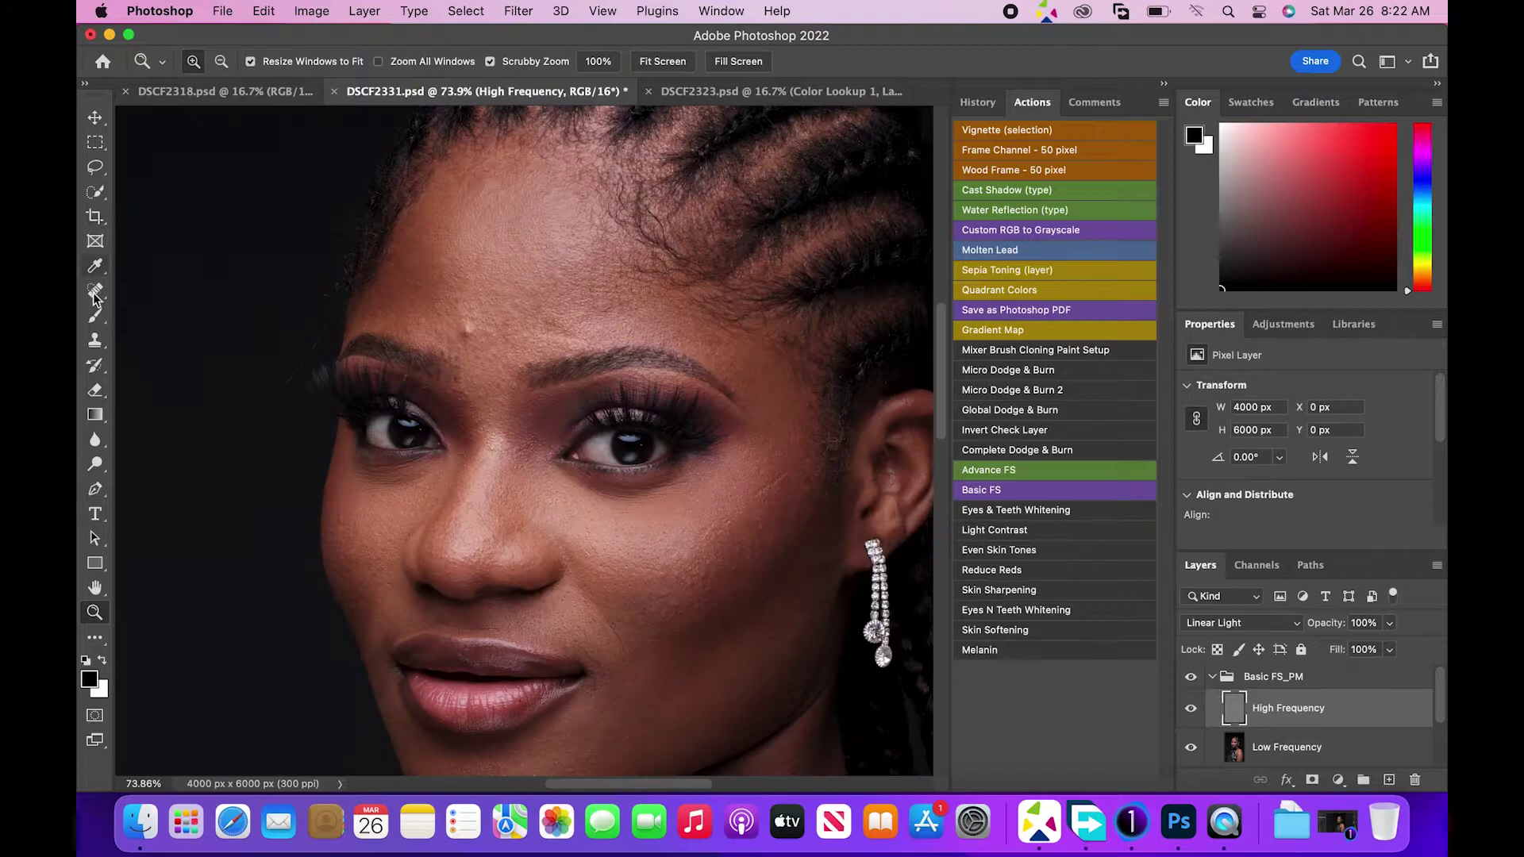
{"action": "key", "text": "s"}
{"action": "right_click", "coordinate": [504, 316]}
{"action": "key", "text": "Return"}
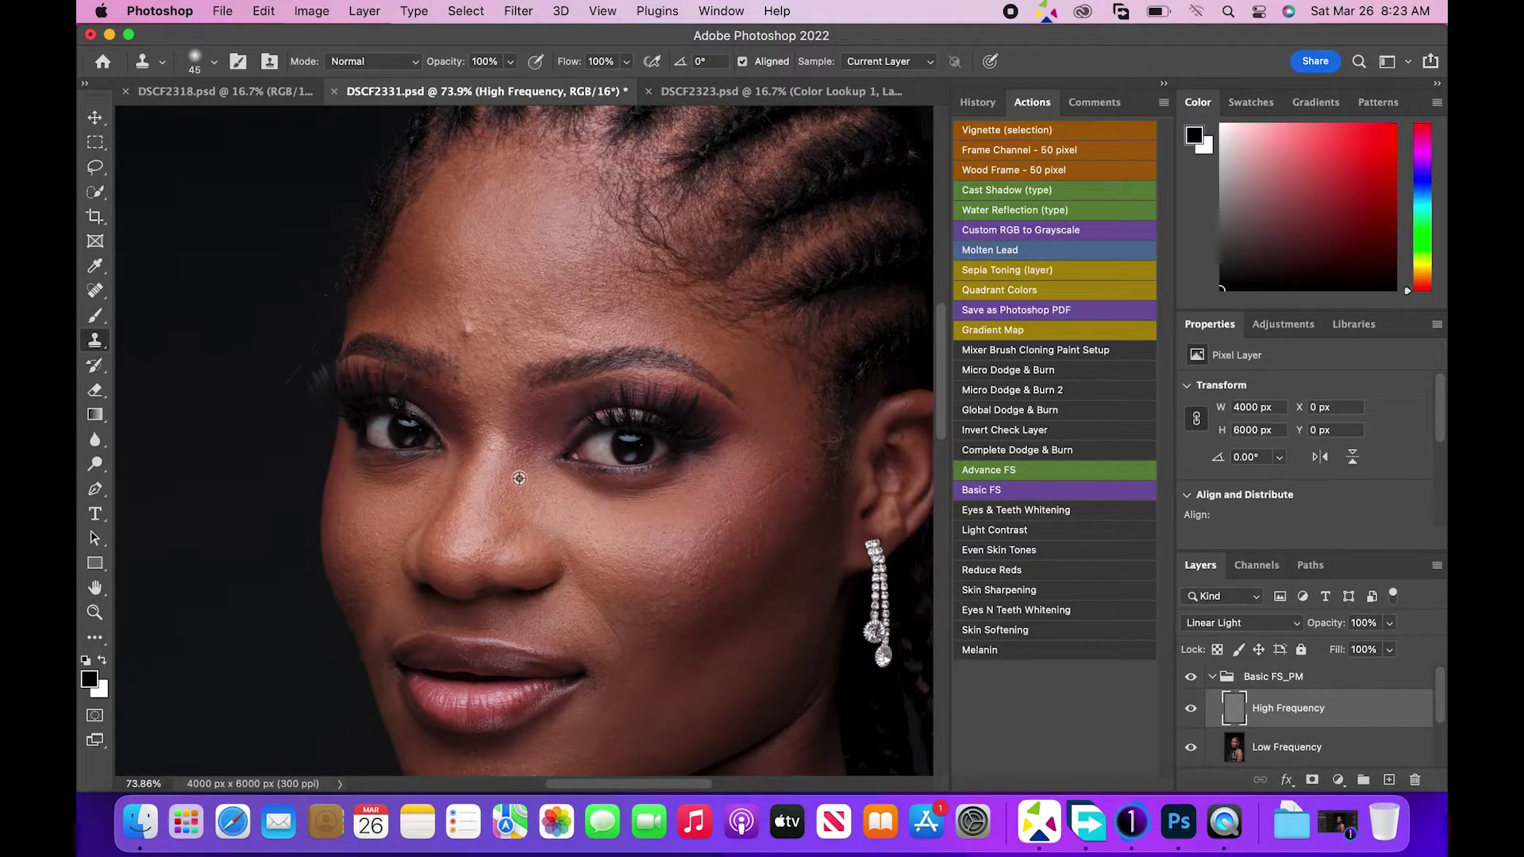
{"action": "left_click", "coordinate": [447, 285], "text": "alt"}
{"action": "left_click_drag", "start_coordinate": [493, 254], "coordinate": [492, 276]}
{"action": "scroll", "coordinate": [679, 631], "scroll_direction": "down", "scroll_amount": 5}
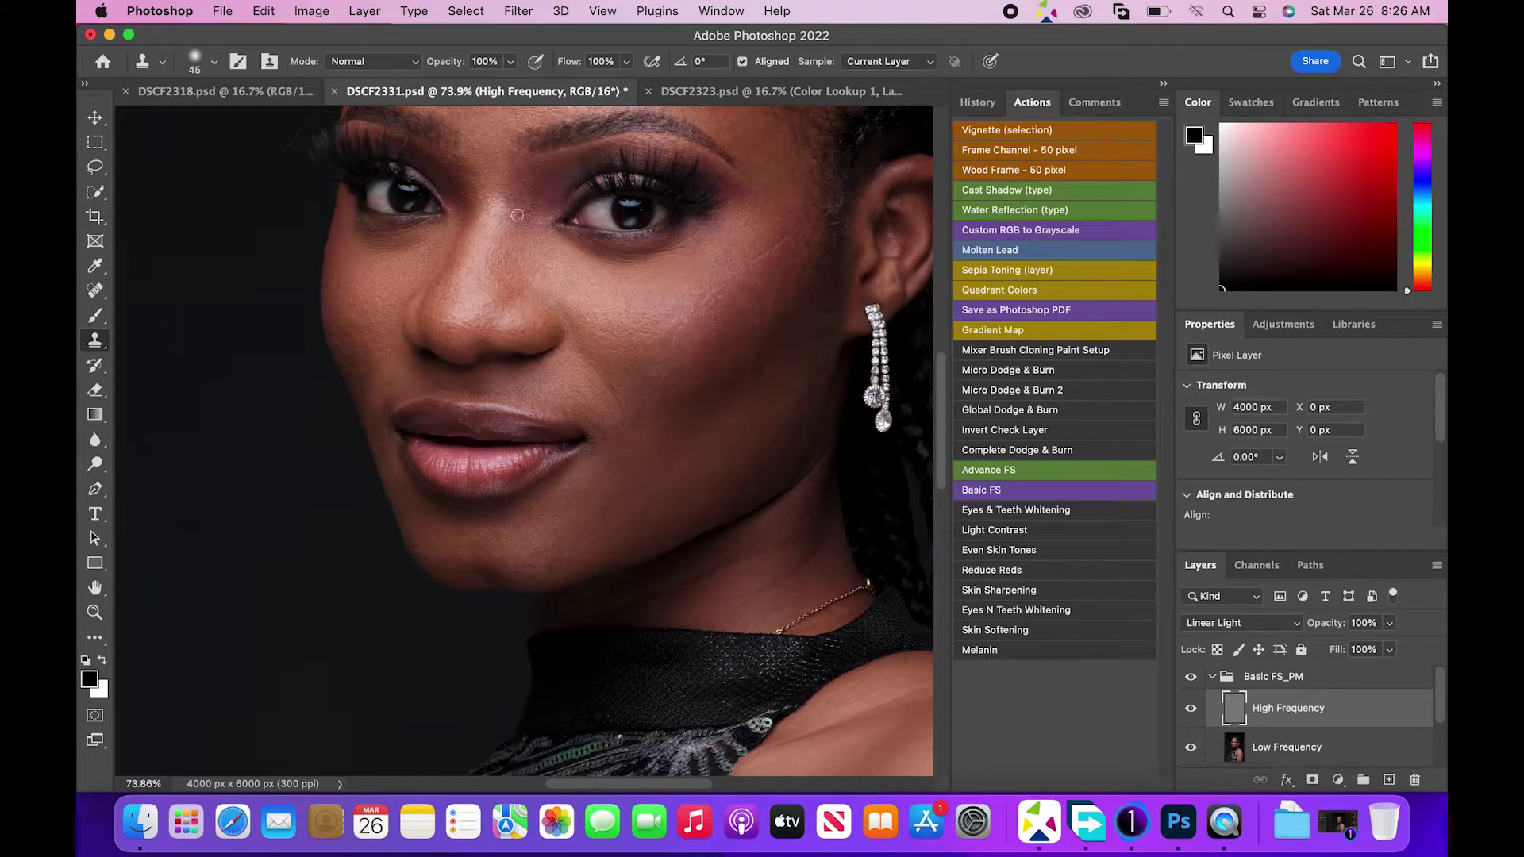
{"action": "scroll", "coordinate": [755, 347], "scroll_direction": "down", "scroll_amount": 5}
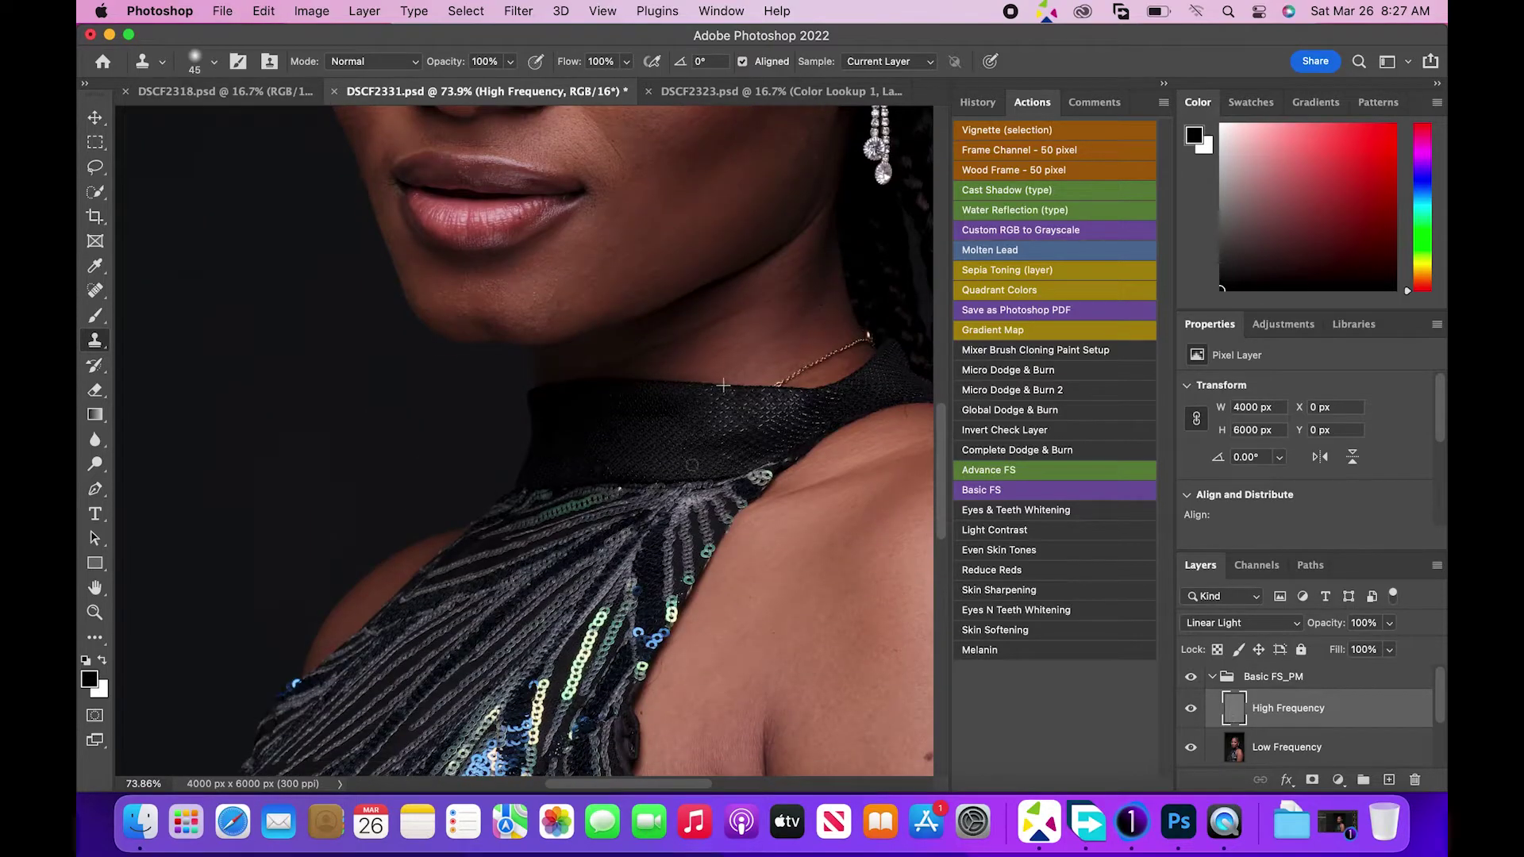
{"action": "scroll", "coordinate": [723, 477], "scroll_direction": "down", "scroll_amount": 6}
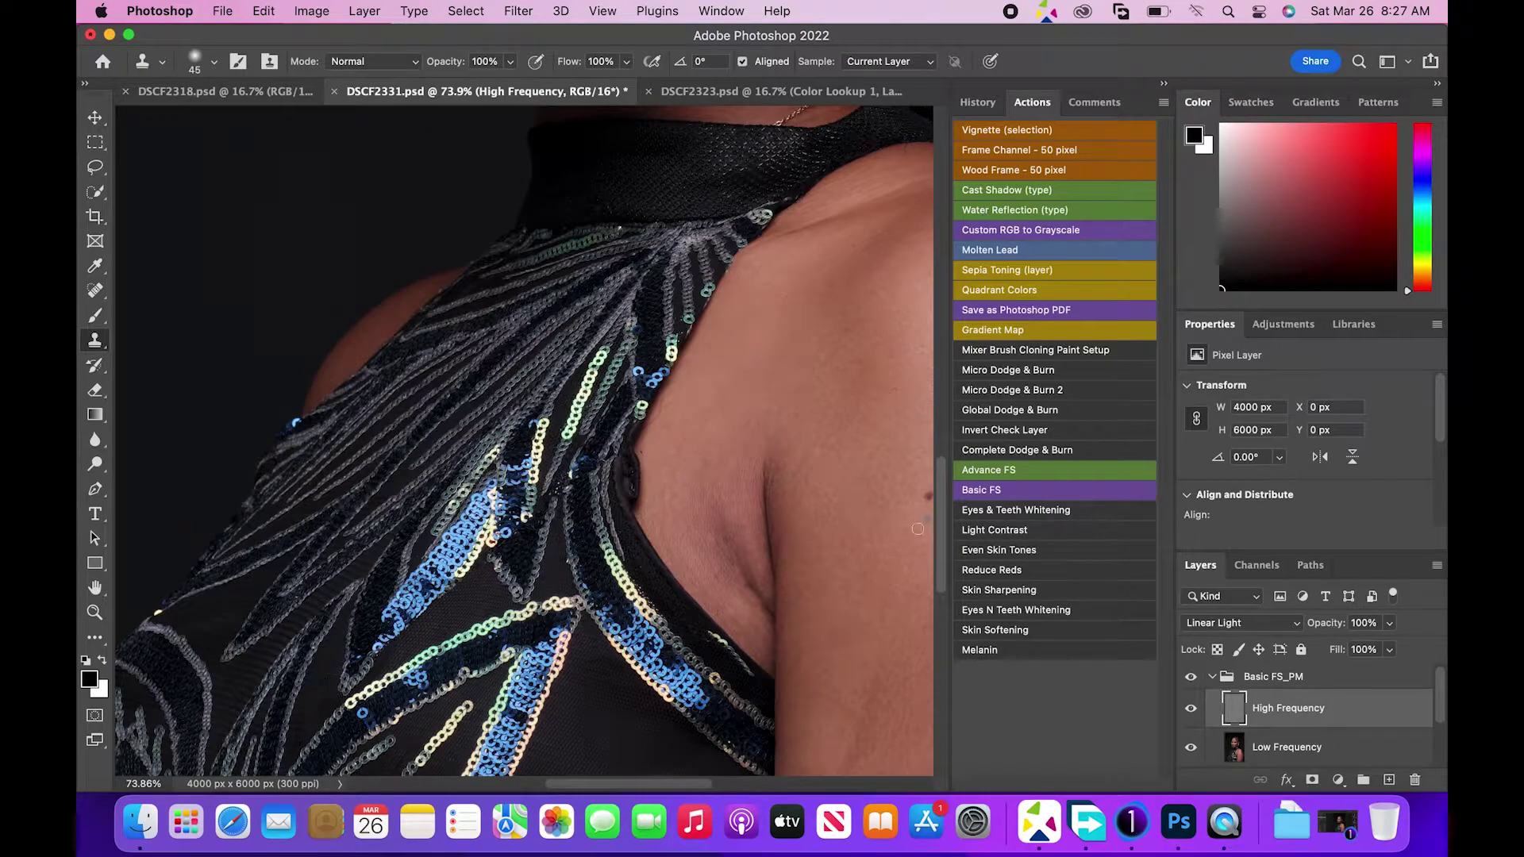
{"action": "scroll", "coordinate": [918, 529], "scroll_direction": "down", "scroll_amount": 3}
{"action": "scroll", "coordinate": [917, 529], "scroll_direction": "right", "scroll_amount": 2}
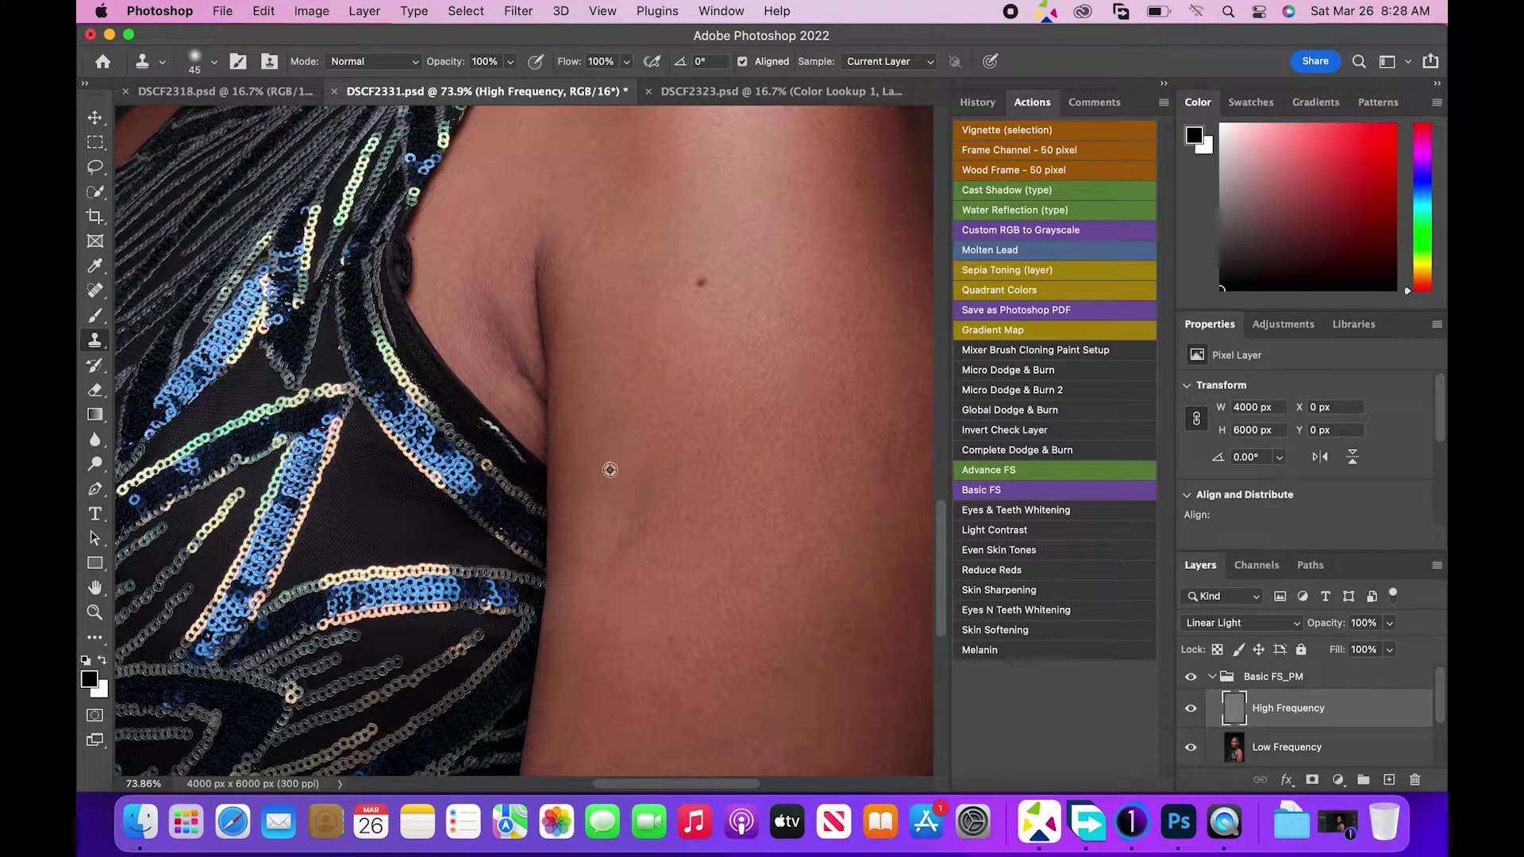
{"action": "scroll", "coordinate": [774, 635], "scroll_direction": "up", "scroll_amount": 15}
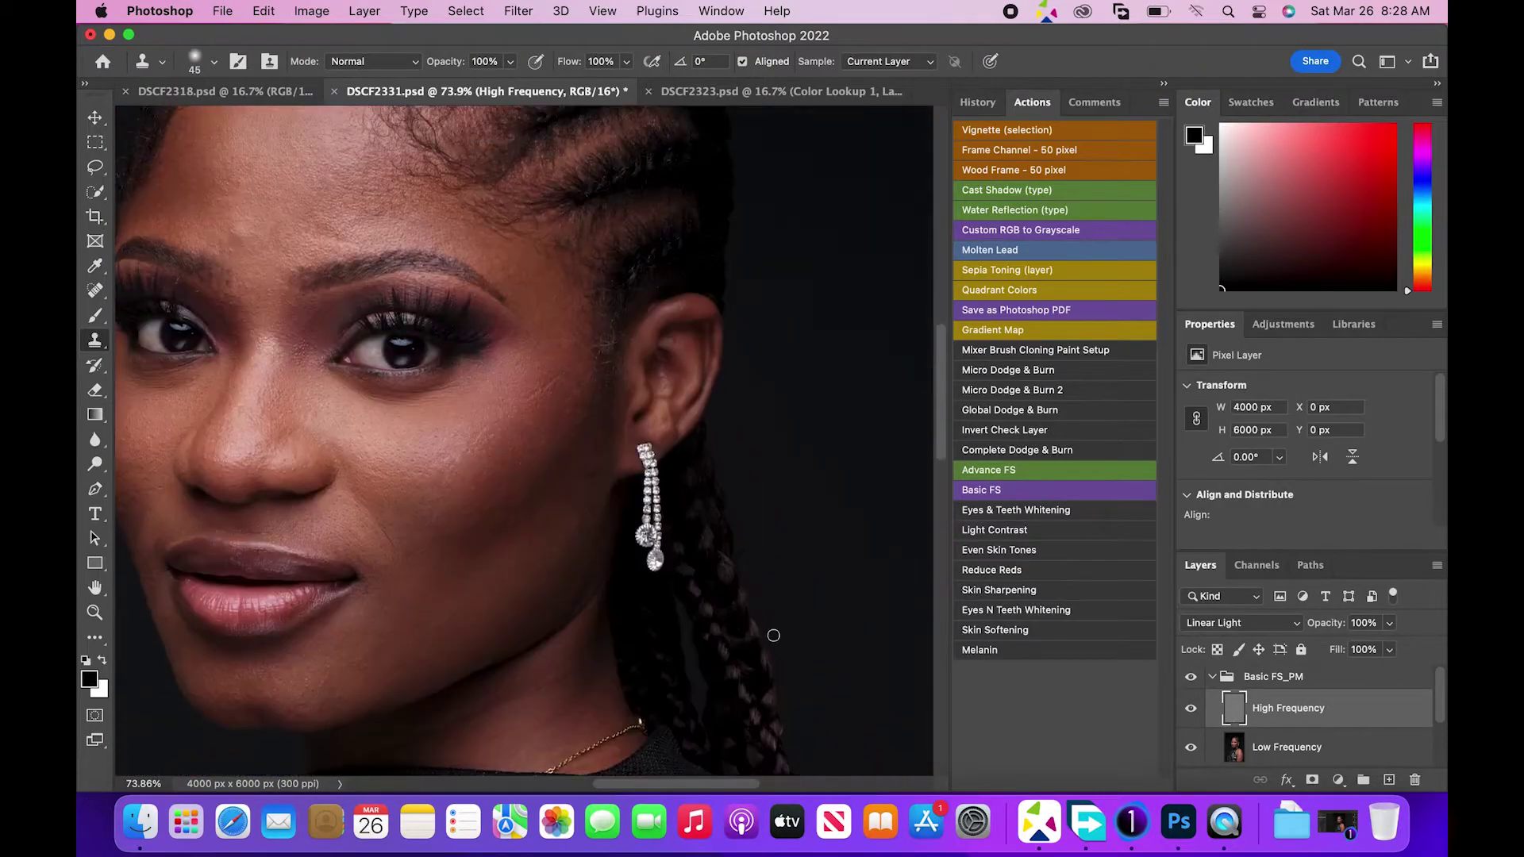
Clone even skin tone over the discoloured spots on the forehead and cheek in the Low Frequency layer with a 60 px Clone Stamp.
{"action": "scroll", "coordinate": [774, 635], "scroll_direction": "left", "scroll_amount": 4}
{"action": "key", "text": "alt+bracketleft"}
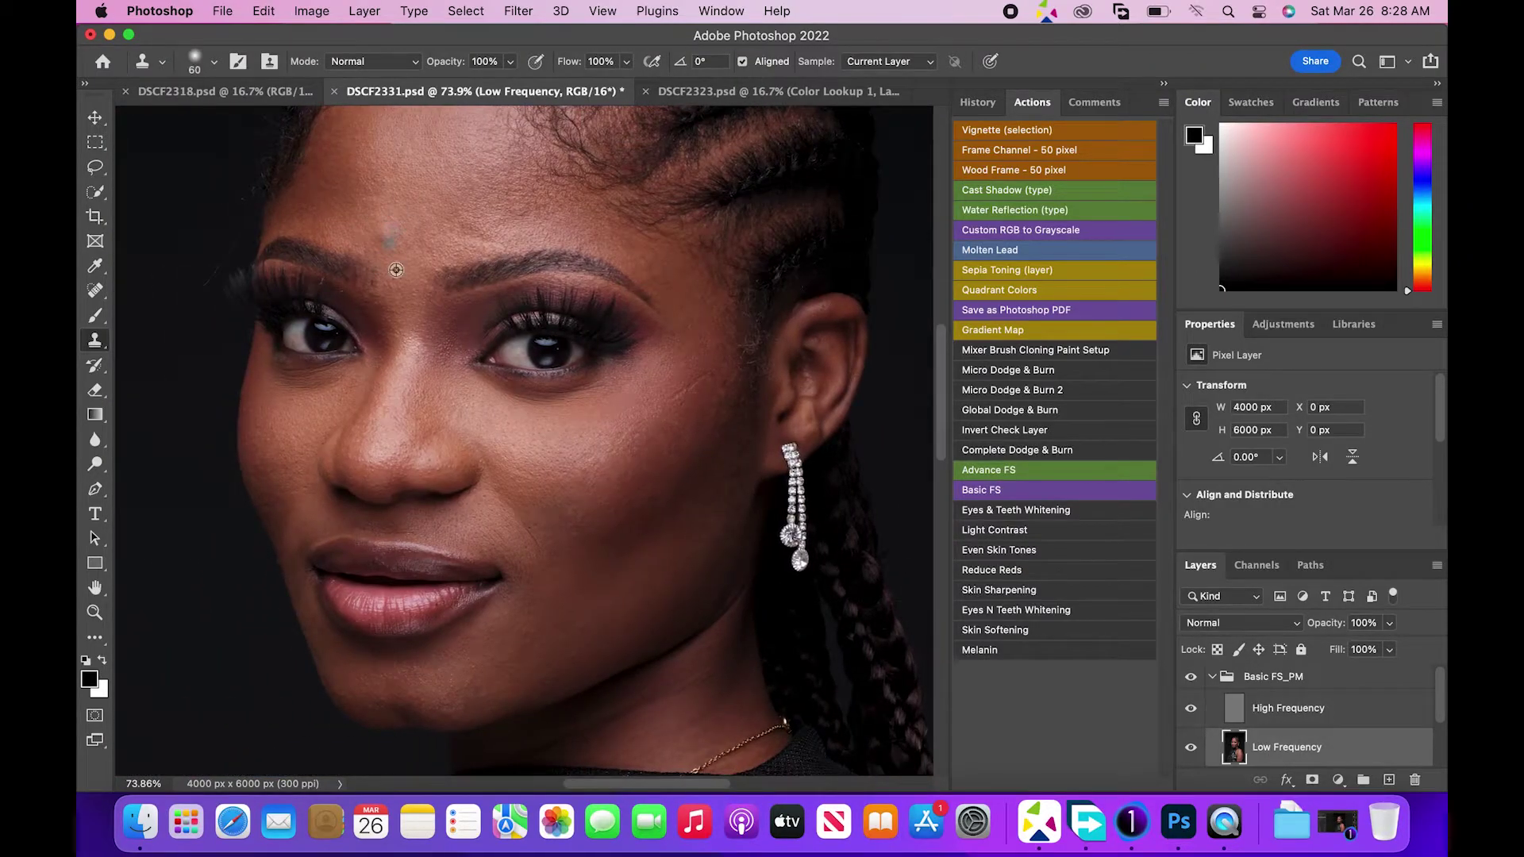
{"action": "left_click", "coordinate": [389, 233]}
{"action": "left_click", "coordinate": [1190, 679]}
{"action": "left_click", "coordinate": [1190, 679]}
{"action": "left_click_drag", "start_coordinate": [359, 275], "coordinate": [361, 271]}
{"action": "left_click_drag", "start_coordinate": [717, 388], "coordinate": [721, 390]}
{"action": "left_click", "coordinate": [565, 529], "text": "alt"}
{"action": "left_click", "coordinate": [563, 546]}
{"action": "key", "text": "super+z"}
Try to clone lighter skin tone over the dark underarm area on the Low Frequency layer, and undo the strokes.
{"action": "left_click_drag", "start_coordinate": [940, 450], "coordinate": [940, 582]}
{"action": "mouse_move", "coordinate": [656, 540]}
{"action": "left_mouse_down"}
{"action": "mouse_move", "coordinate": [648, 530]}
{"action": "mouse_move", "coordinate": [643, 572]}
{"action": "left_mouse_up"}
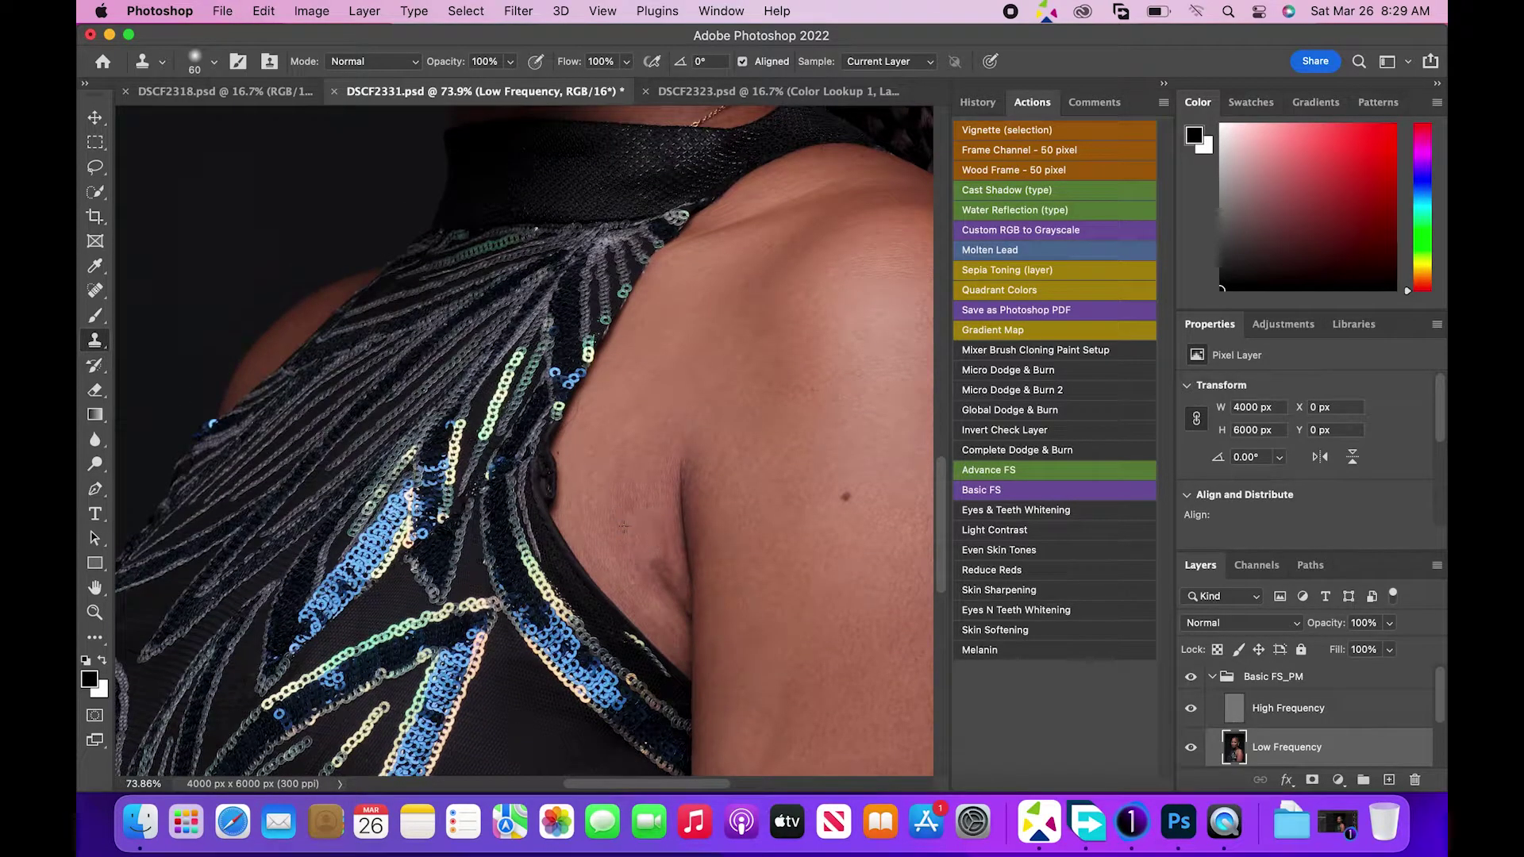
{"action": "left_click", "coordinate": [650, 544], "text": "alt"}
{"action": "mouse_move", "coordinate": [657, 596]}
{"action": "left_mouse_down"}
{"action": "mouse_move", "coordinate": [676, 557]}
{"action": "mouse_move", "coordinate": [675, 489]}
{"action": "left_mouse_up"}
{"action": "left_click", "coordinate": [654, 533], "text": "alt"}
{"action": "key", "text": "super+z"}
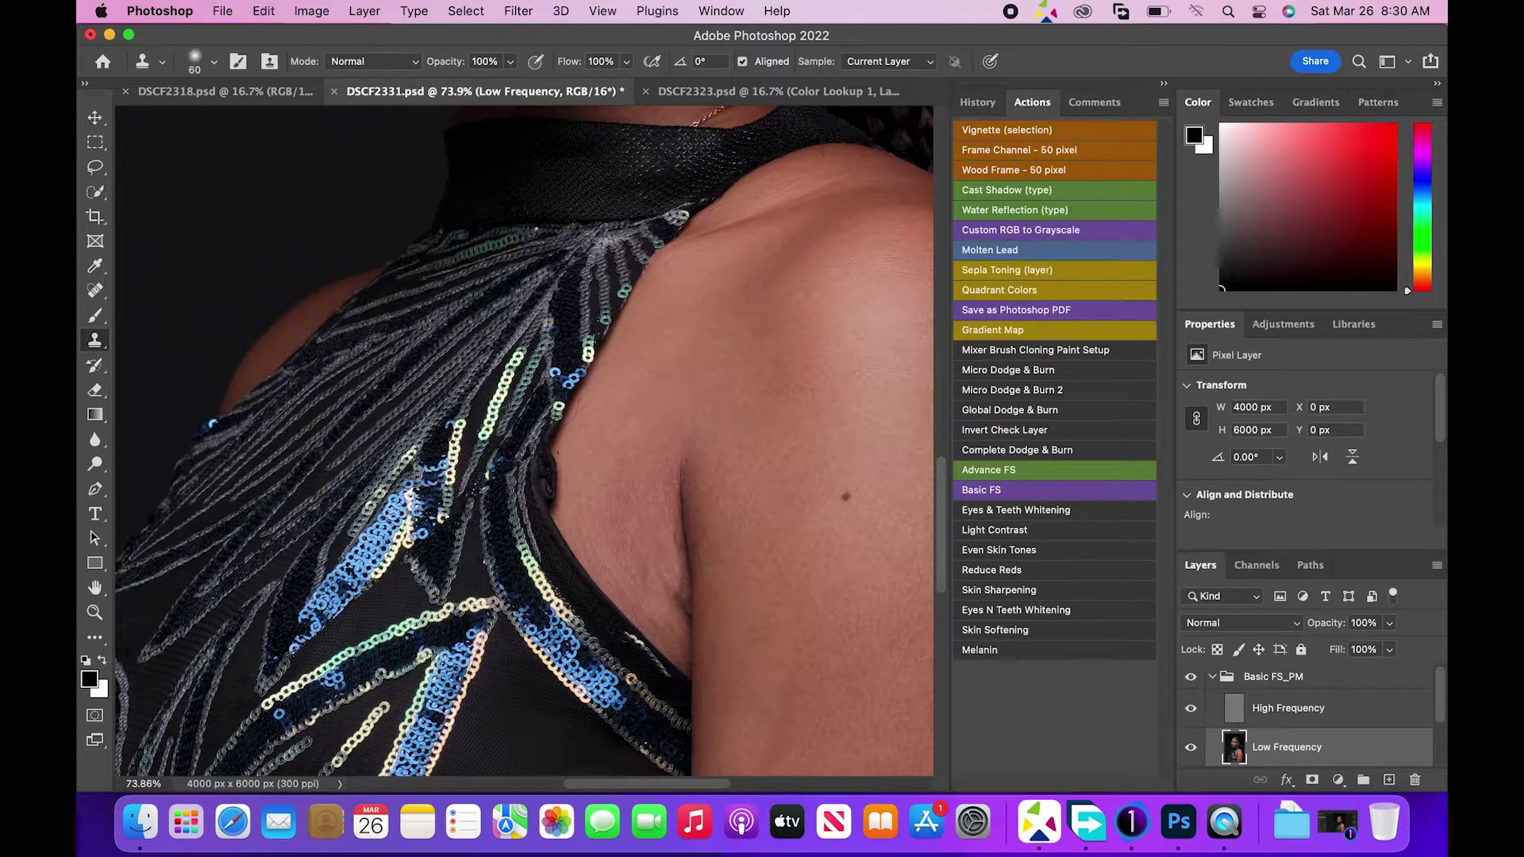
{"action": "key", "text": "super+z"}
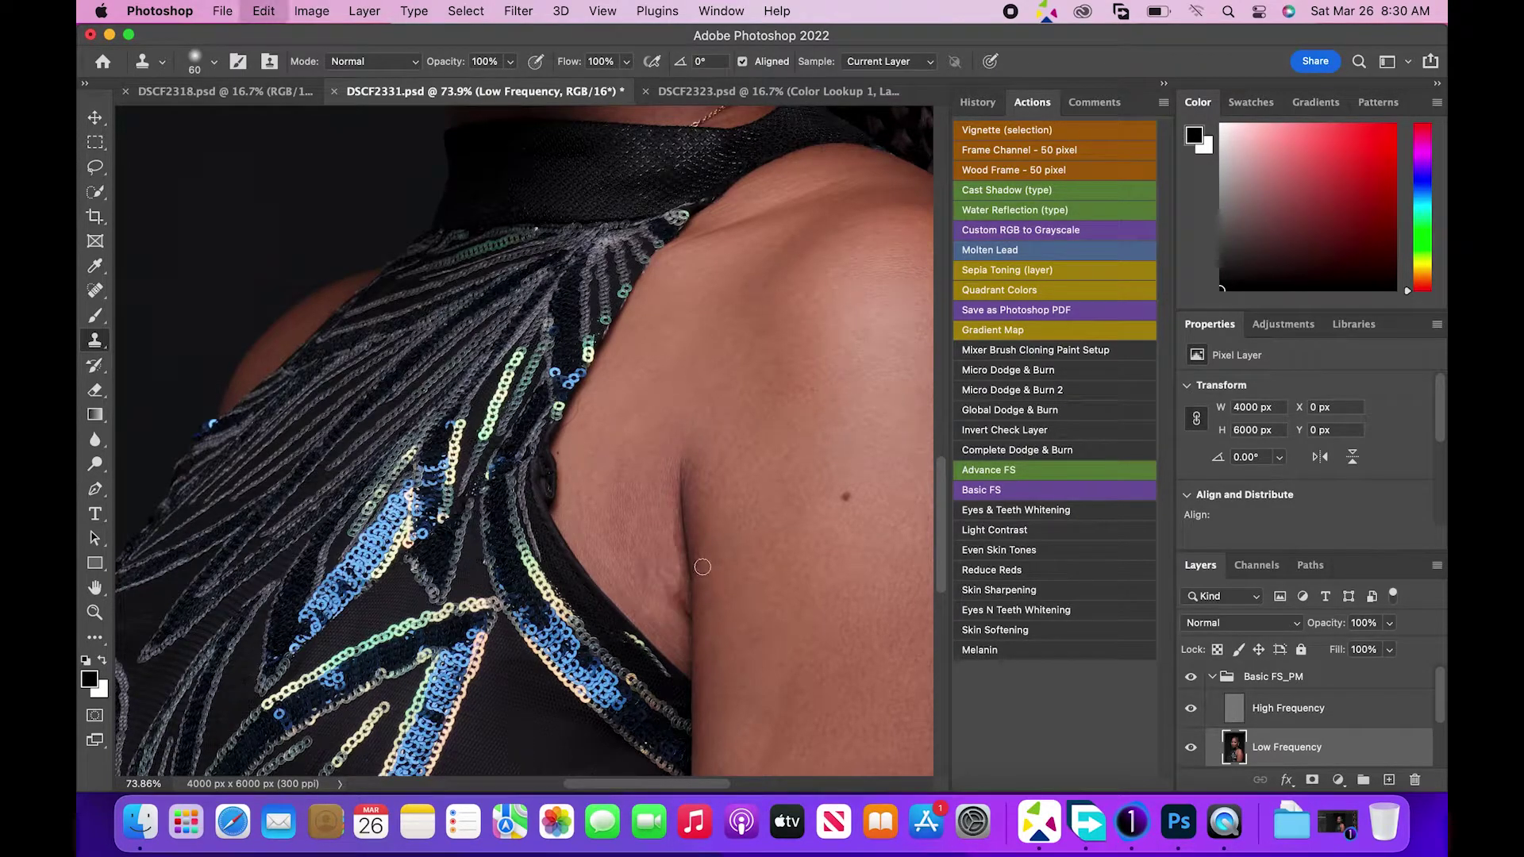
{"action": "key", "text": "super+z"}
{"action": "key", "text": "super+z"}
{"action": "key", "text": "super+z"}
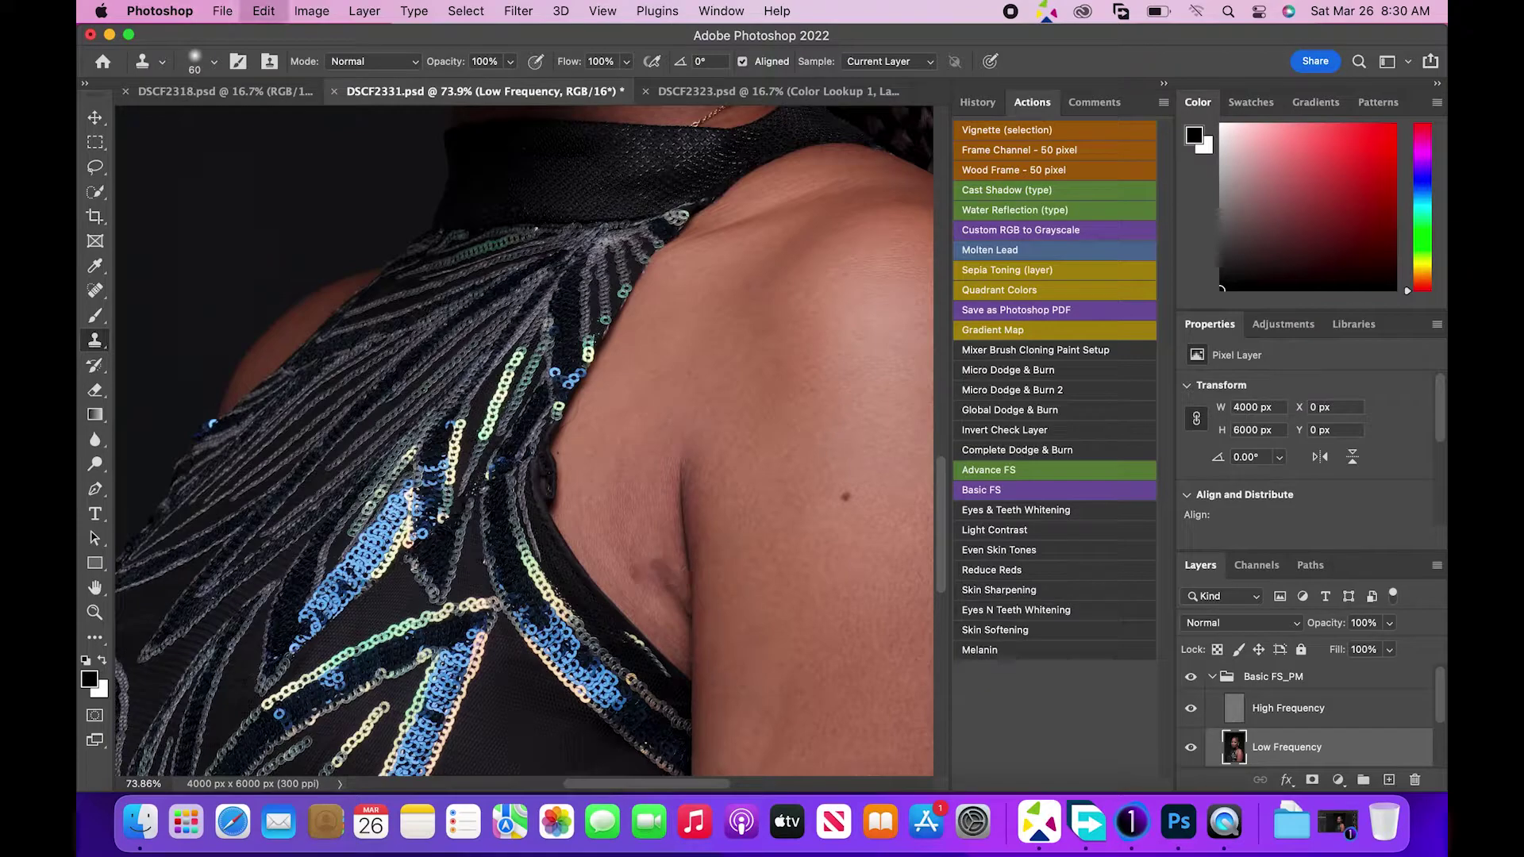
Blend the facial skin tones on the Low Frequency layer with a 175 px Mixer Brush and compare against the hidden layer.
{"action": "right_click", "coordinate": [94, 315]}
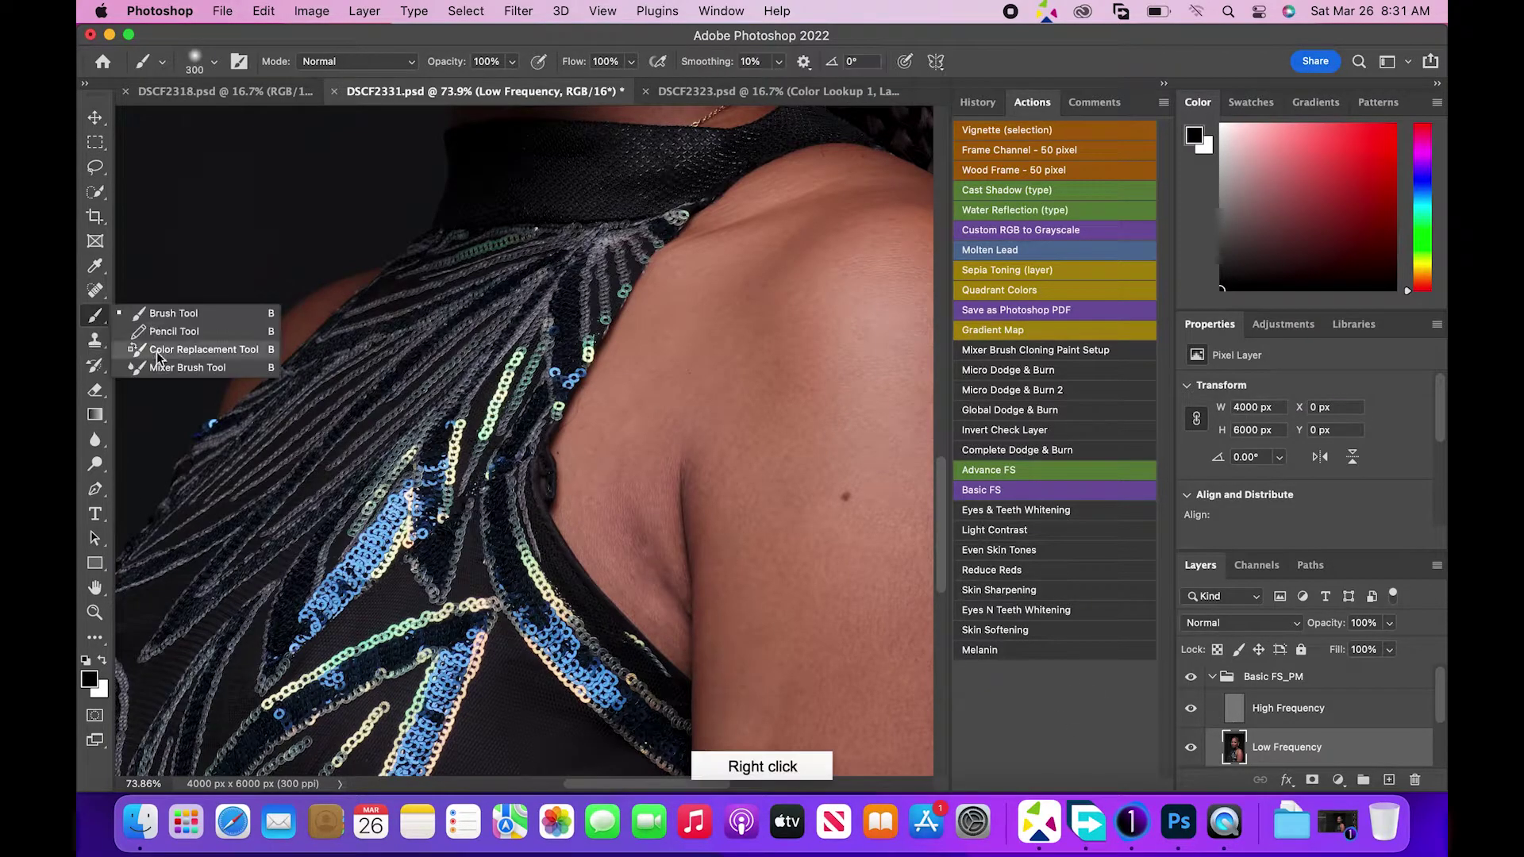
{"action": "left_click", "coordinate": [158, 367]}
{"action": "scroll", "coordinate": [551, 442], "scroll_direction": "up", "scroll_amount": 10}
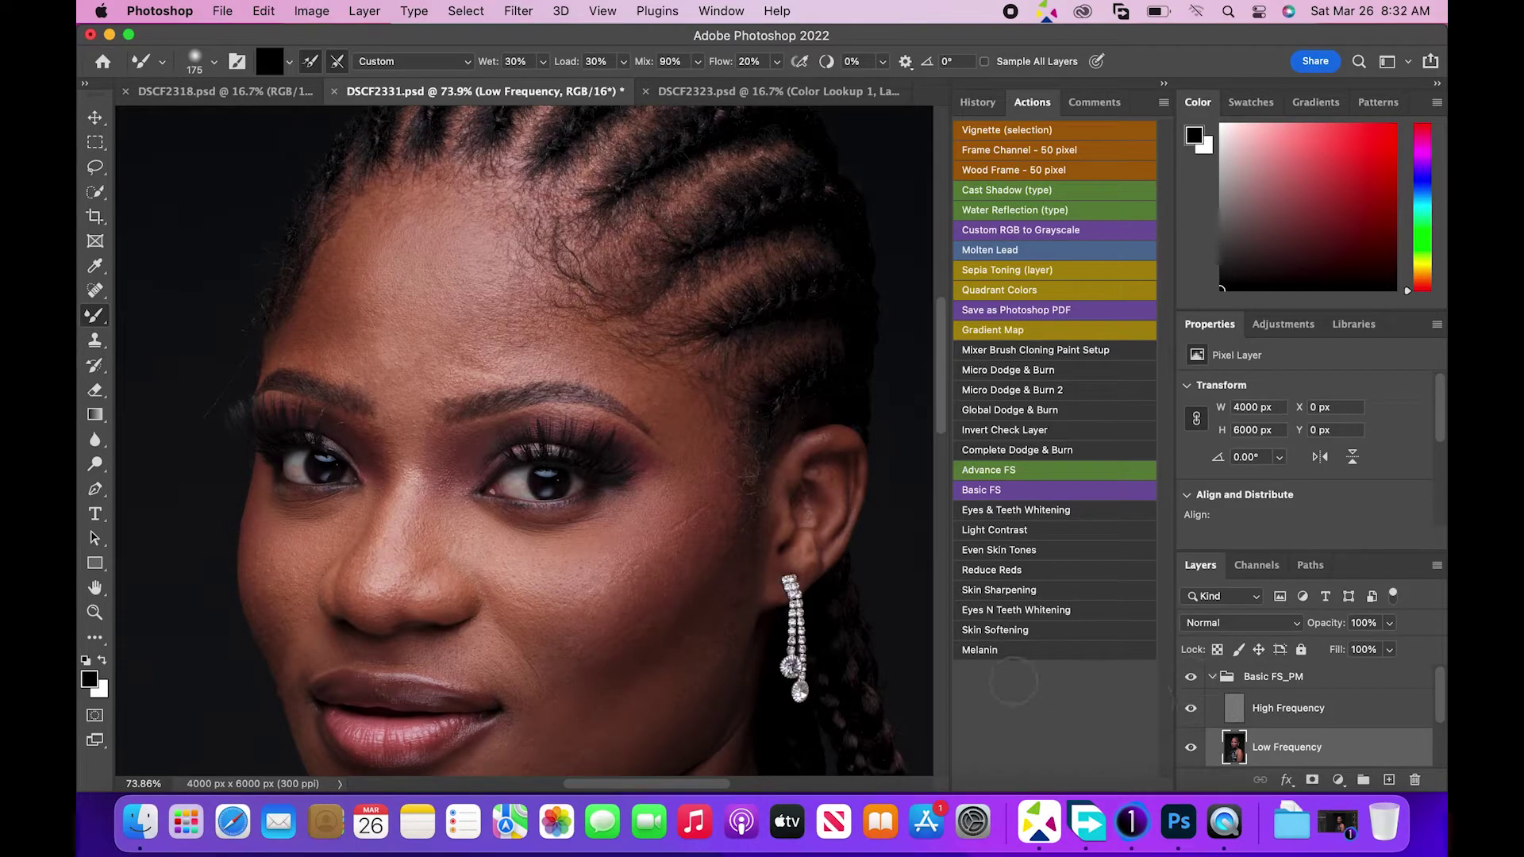
{"action": "left_click", "coordinate": [1191, 750]}
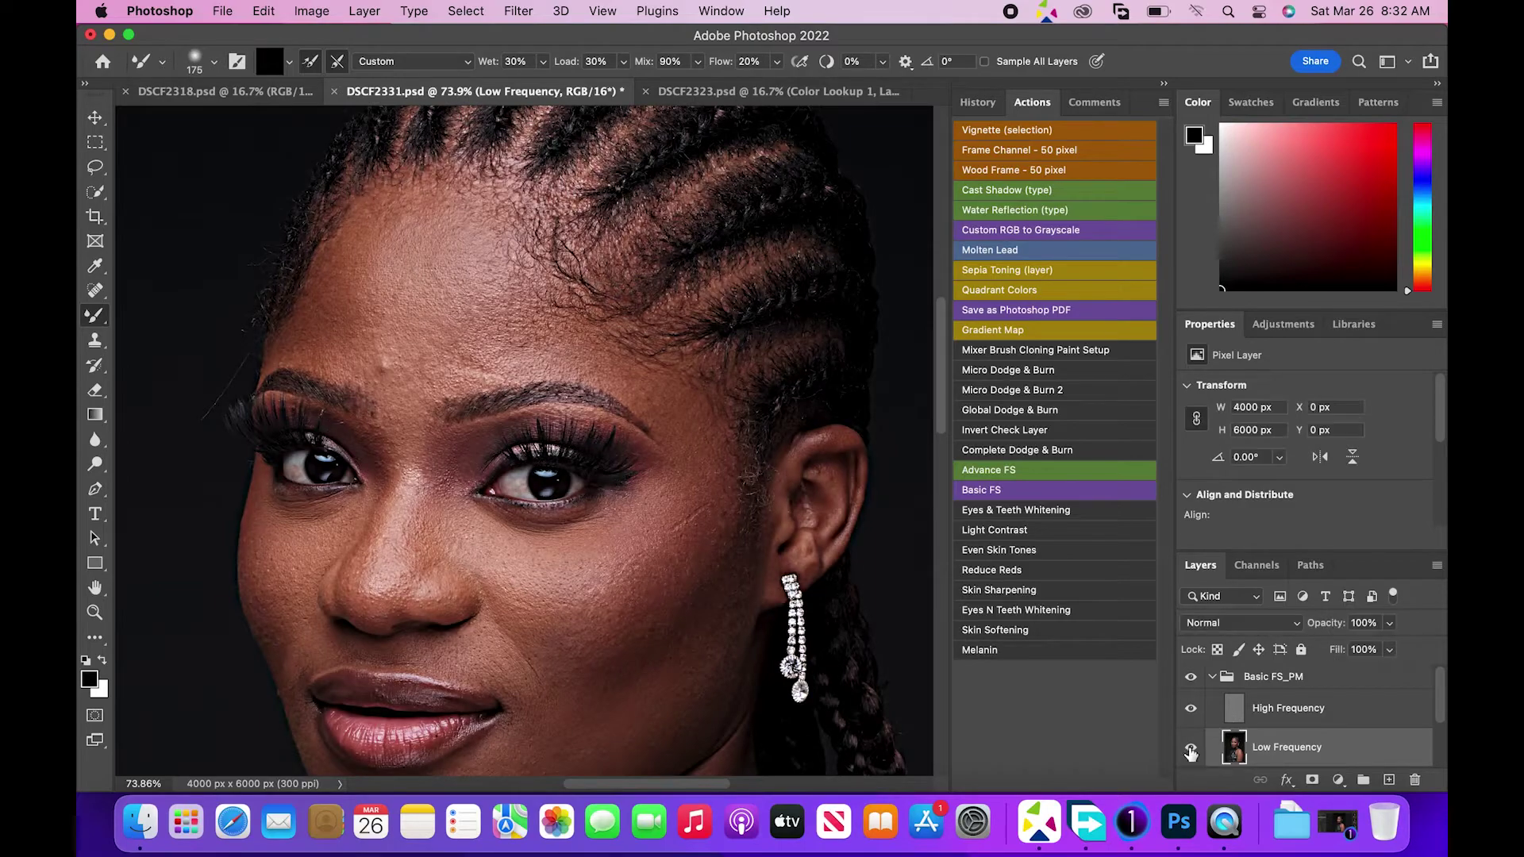
{"action": "left_click", "coordinate": [1191, 750]}
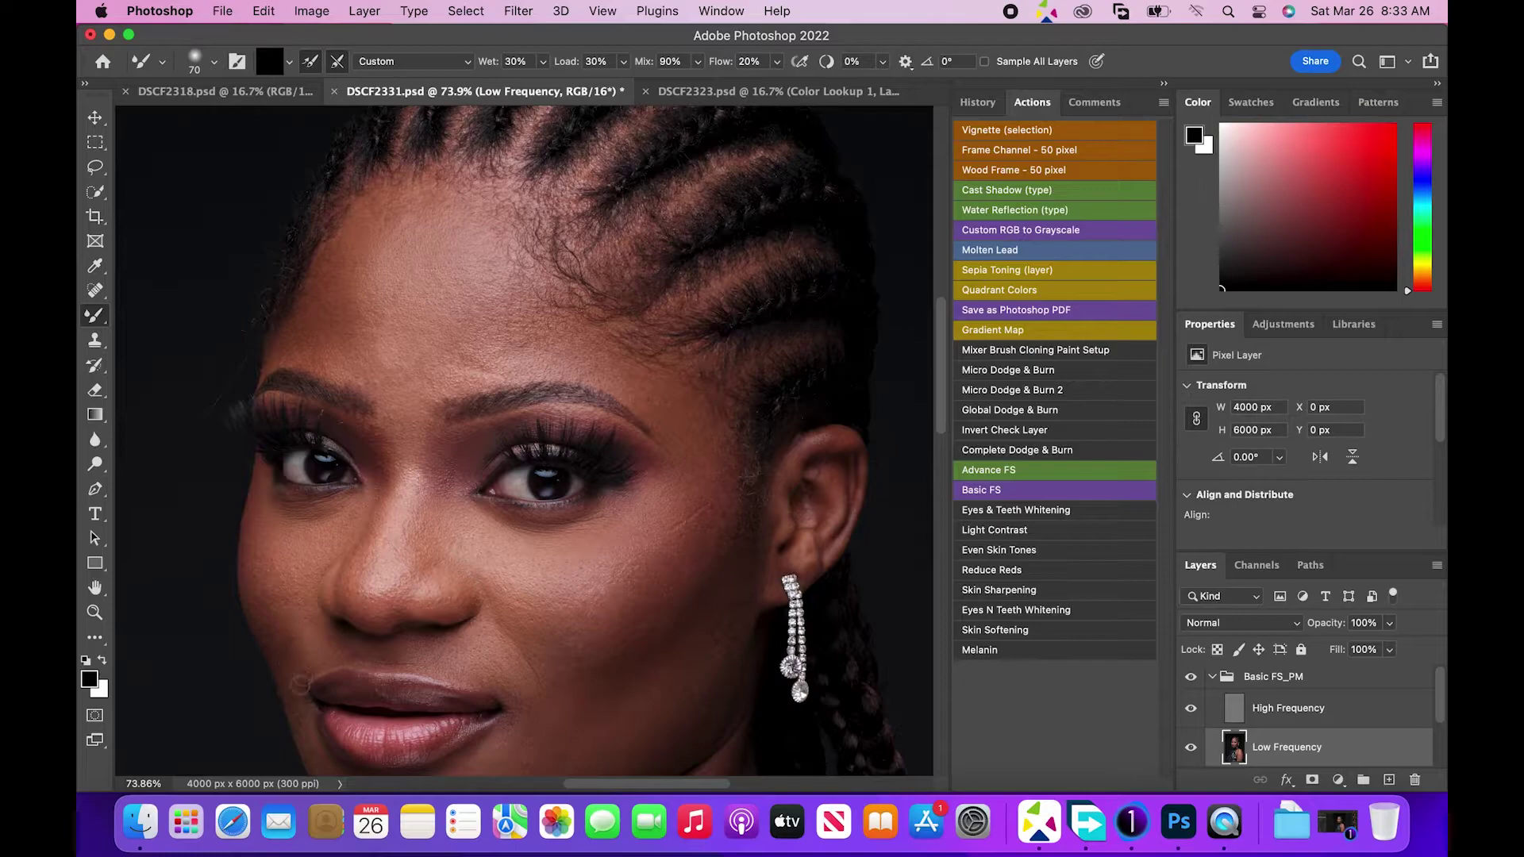
Blend the skin tones of the lower face with the Mixer Brush enlarged to 150 px.
{"action": "scroll", "coordinate": [941, 474], "scroll_direction": "down", "scroll_amount": 5}
{"action": "key", "text": "bracketright"}
{"action": "key", "text": "bracketright"}
{"action": "key", "text": "bracketright"}
{"action": "key", "text": "bracketright"}
{"action": "key", "text": "bracketright"}
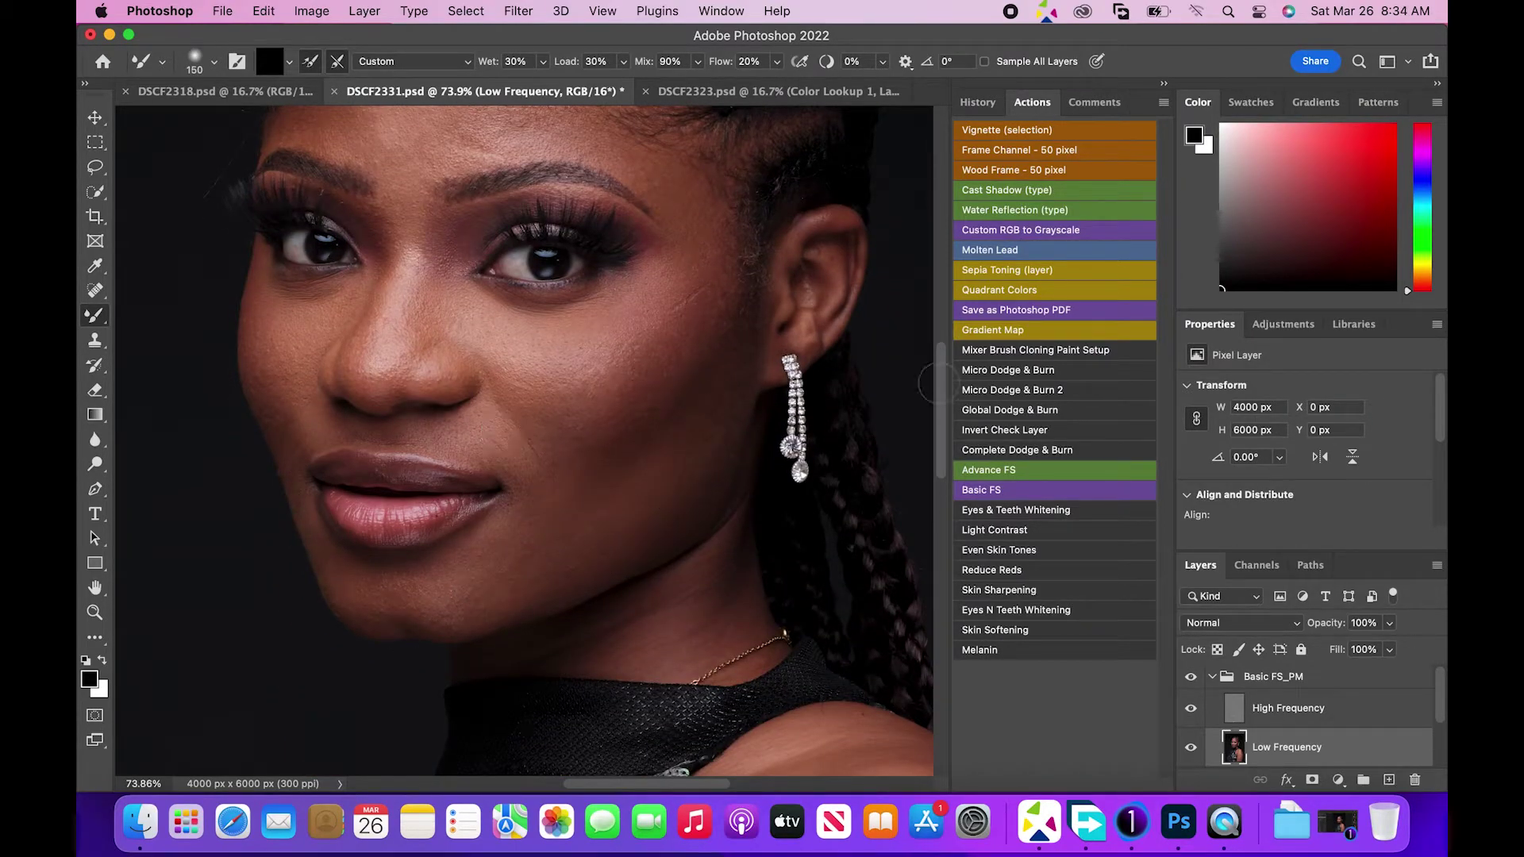
{"action": "scroll", "coordinate": [714, 556], "scroll_direction": "down", "scroll_amount": 3}
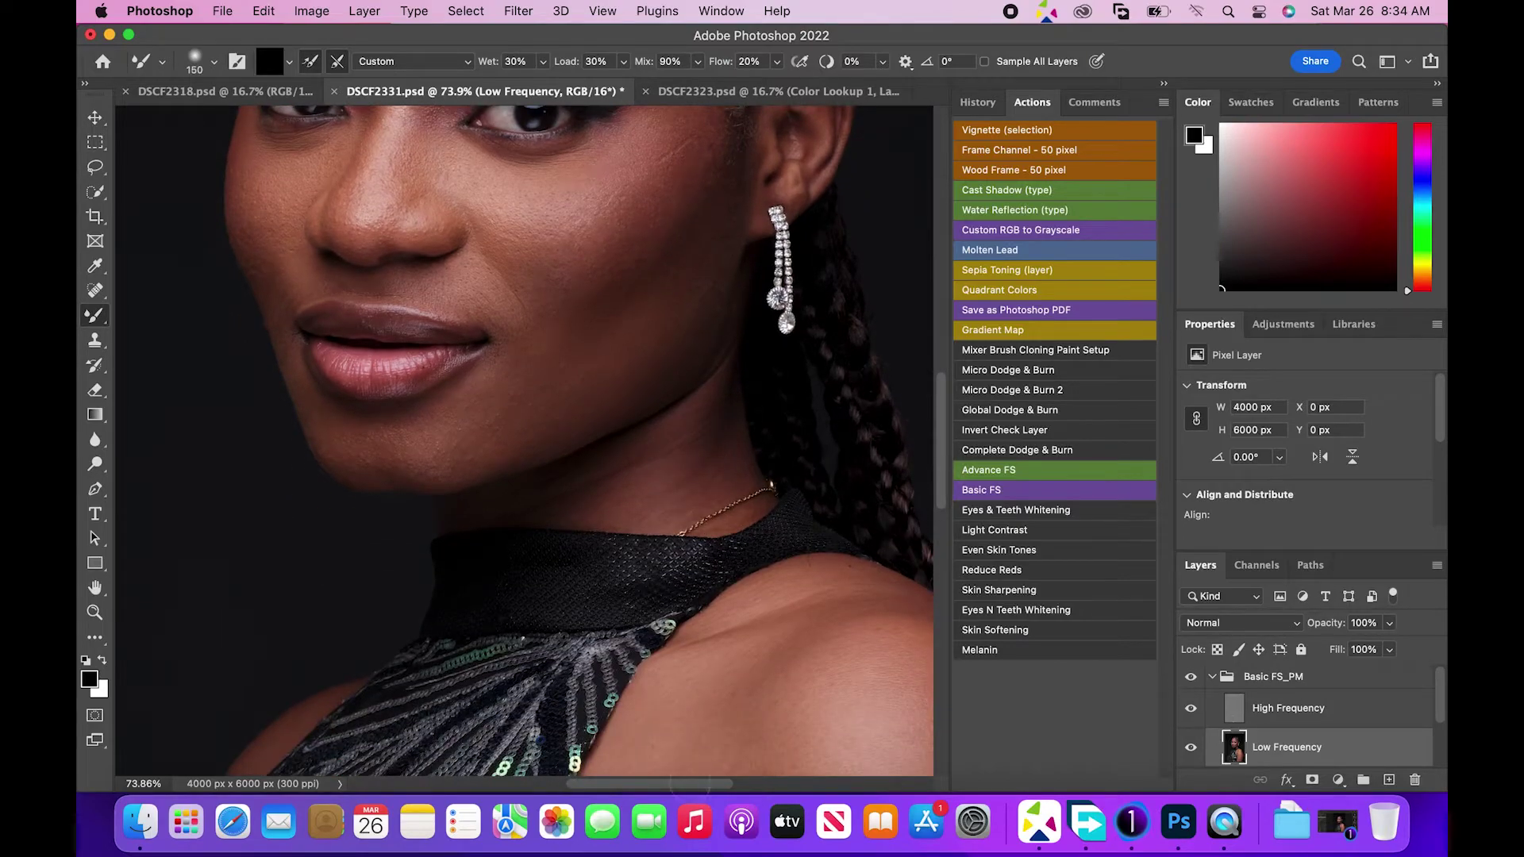
Smooth the tonal transitions on the shoulder and upper arm with a 300 px Mixer Brush.
{"action": "scroll", "coordinate": [849, 619], "scroll_direction": "right", "scroll_amount": 2}
{"action": "scroll", "coordinate": [850, 619], "scroll_direction": "down", "scroll_amount": 5}
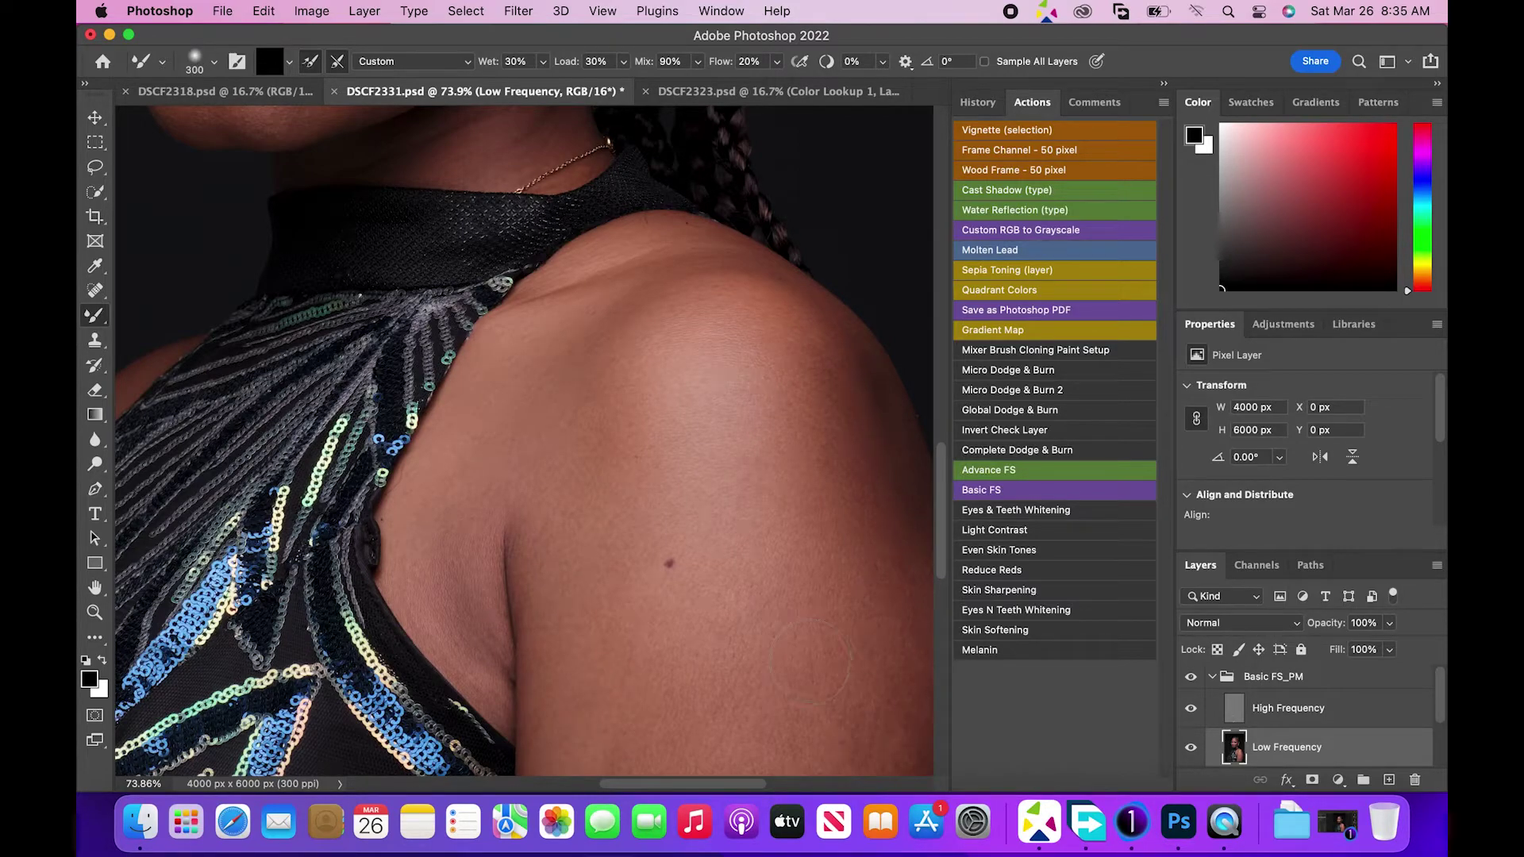
{"action": "scroll", "coordinate": [913, 476], "scroll_direction": "down", "scroll_amount": 3}
{"action": "scroll", "coordinate": [913, 476], "scroll_direction": "right", "scroll_amount": 2}
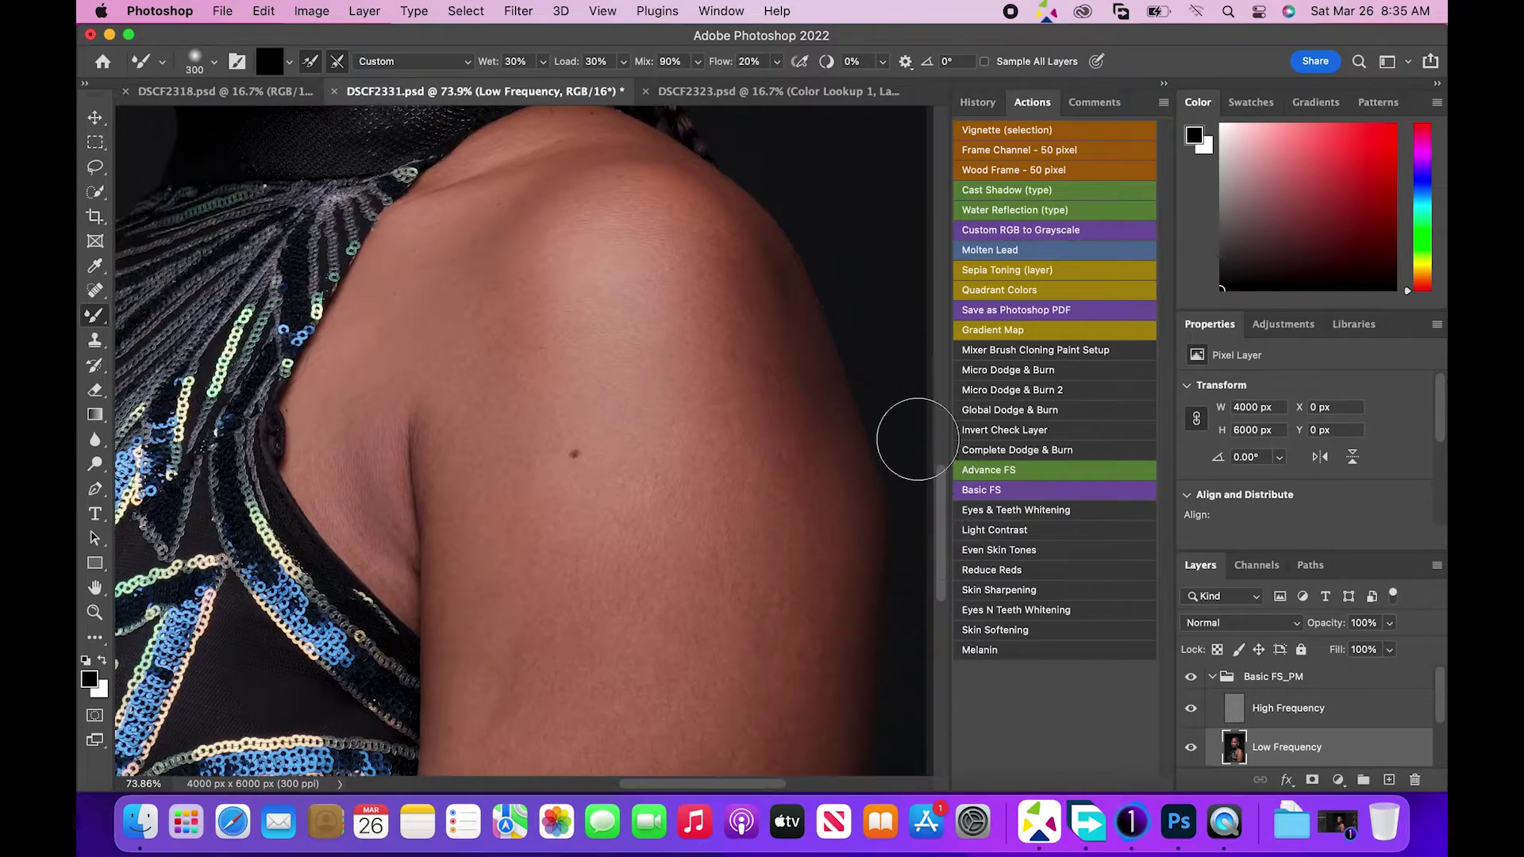
{"action": "scroll", "coordinate": [932, 556], "scroll_direction": "down", "scroll_amount": 7}
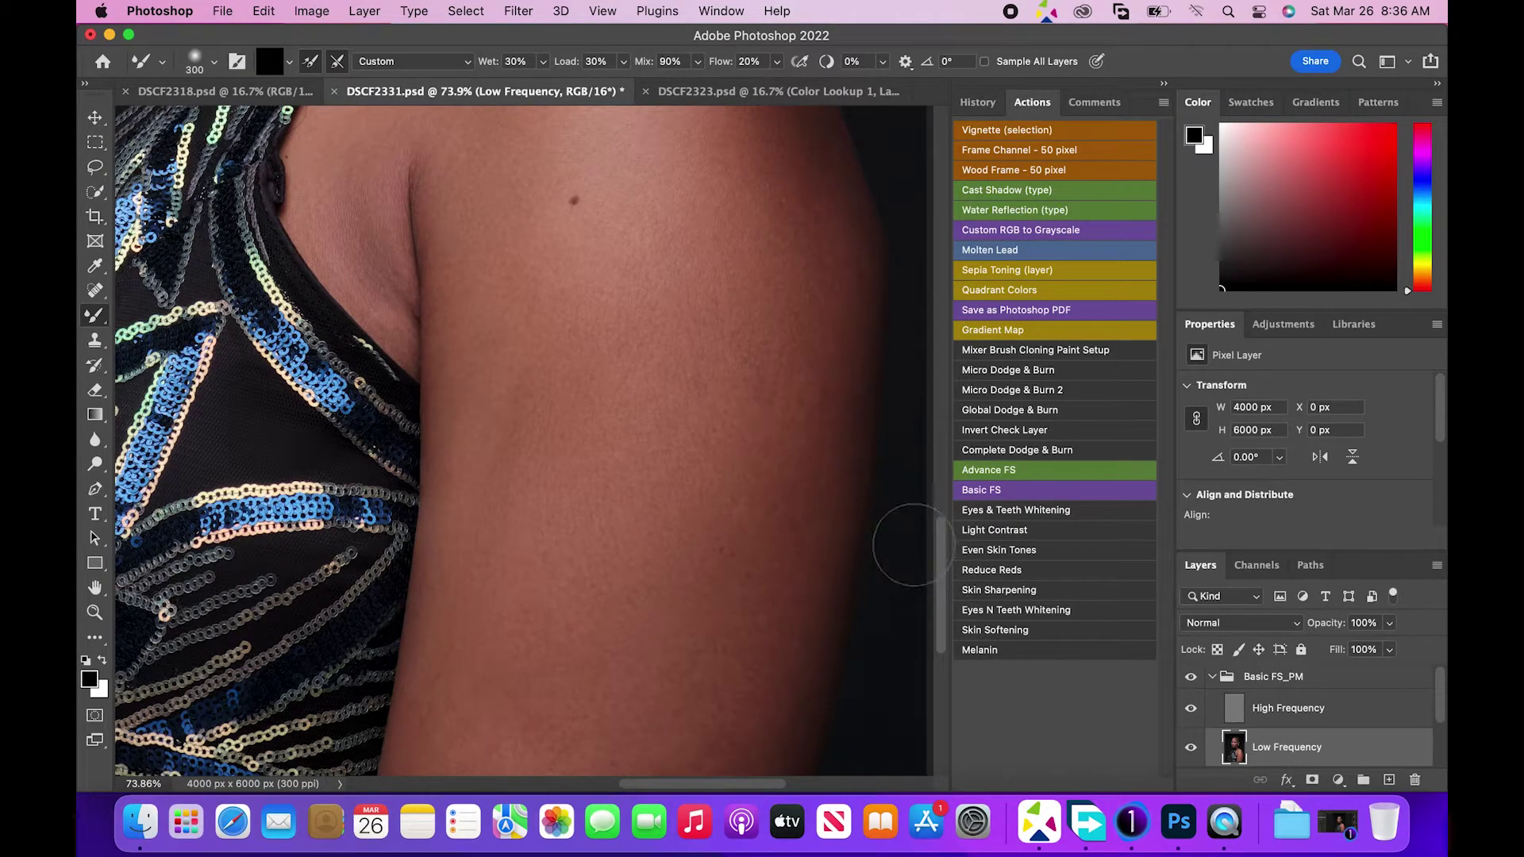
Lasso the forehead and temple on the Low Frequency layer and apply a Gaussian Blur with a 2-pixel radius.
{"action": "key", "text": "z"}
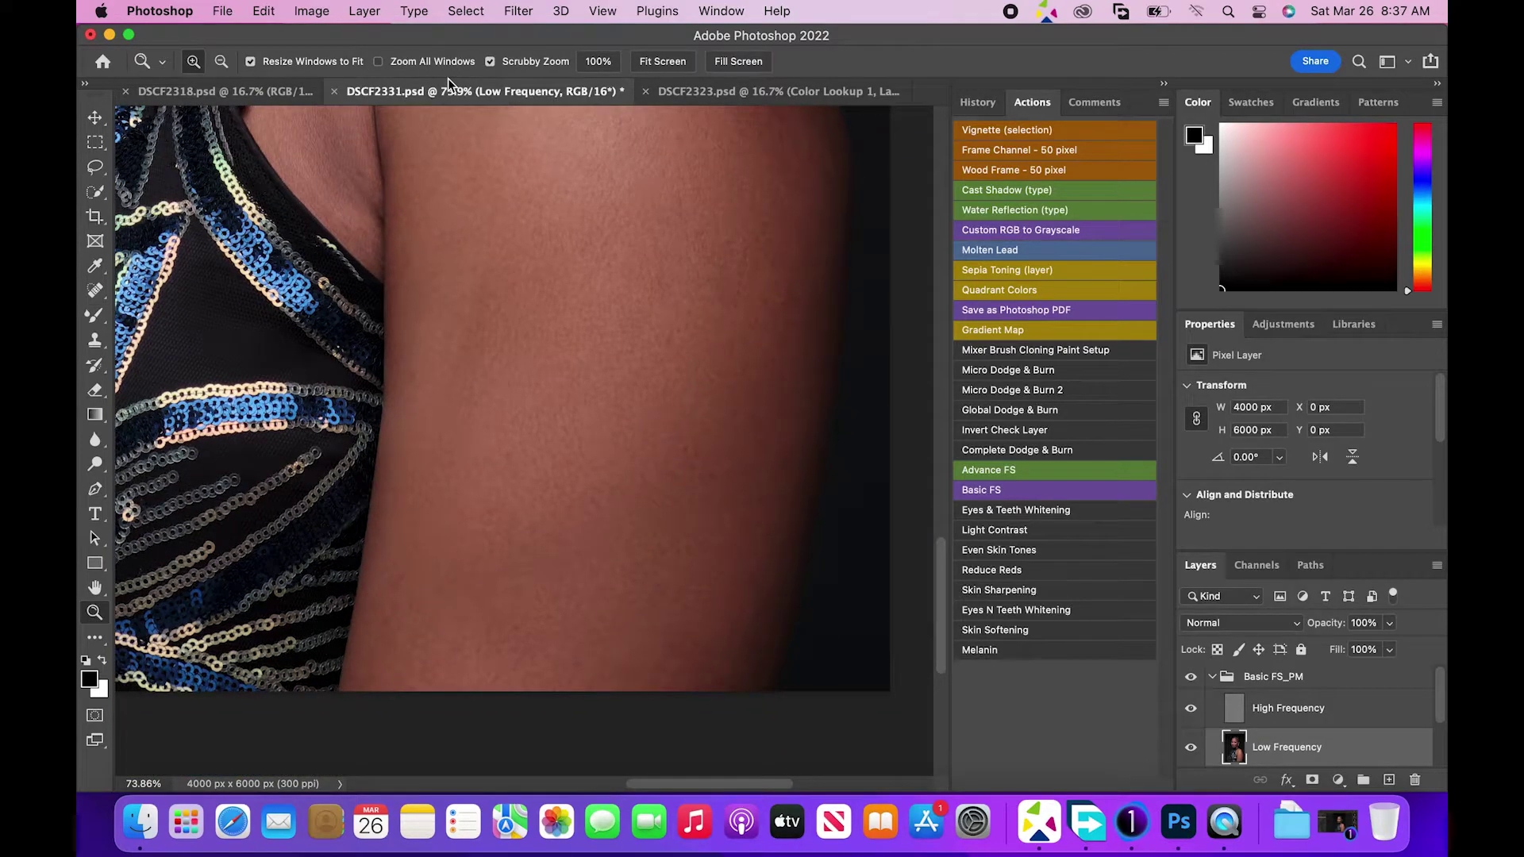
{"action": "left_click", "coordinate": [645, 60]}
{"action": "left_click_drag", "start_coordinate": [631, 303], "coordinate": [689, 429]}
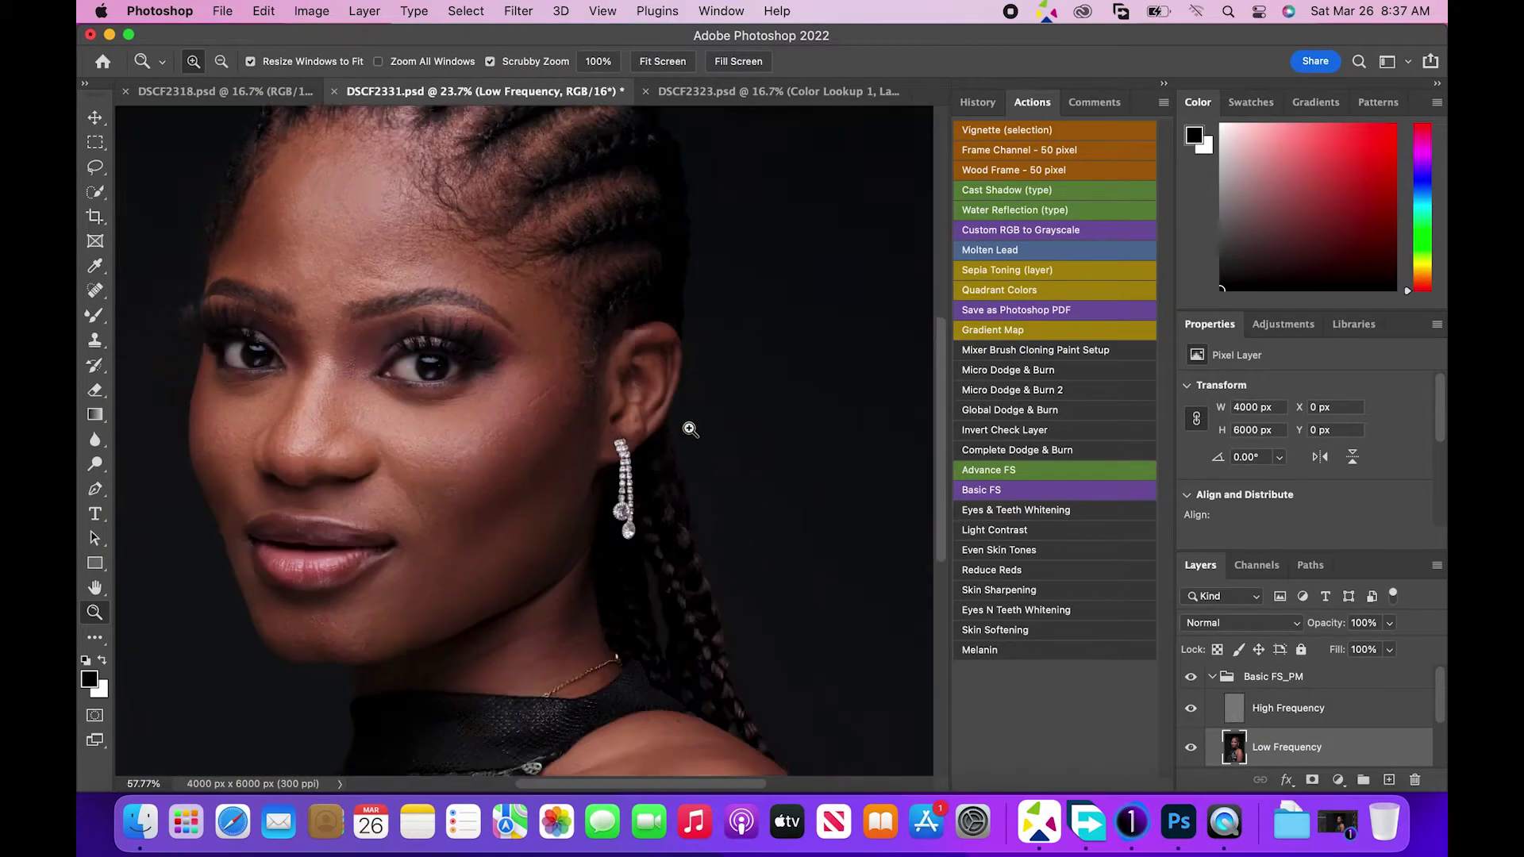
{"action": "scroll", "coordinate": [690, 430], "scroll_direction": "up", "scroll_amount": 1}
{"action": "left_click", "coordinate": [95, 167]}
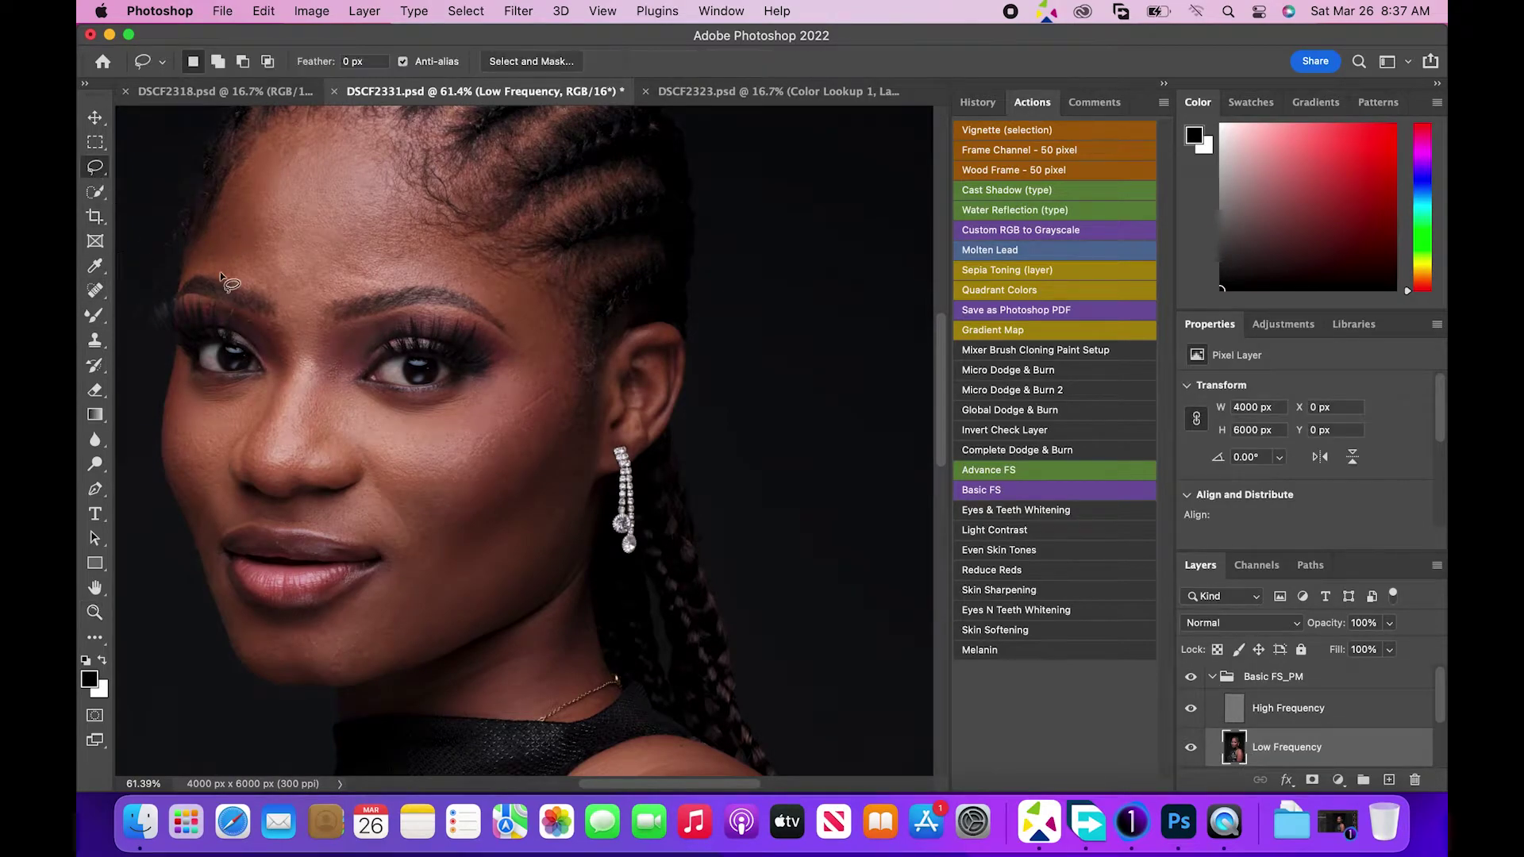
{"action": "mouse_move", "coordinate": [230, 271]}
{"action": "left_mouse_down"}
{"action": "mouse_move", "coordinate": [237, 195]}
{"action": "mouse_move", "coordinate": [347, 154]}
{"action": "mouse_move", "coordinate": [476, 294]}
{"action": "left_mouse_up"}
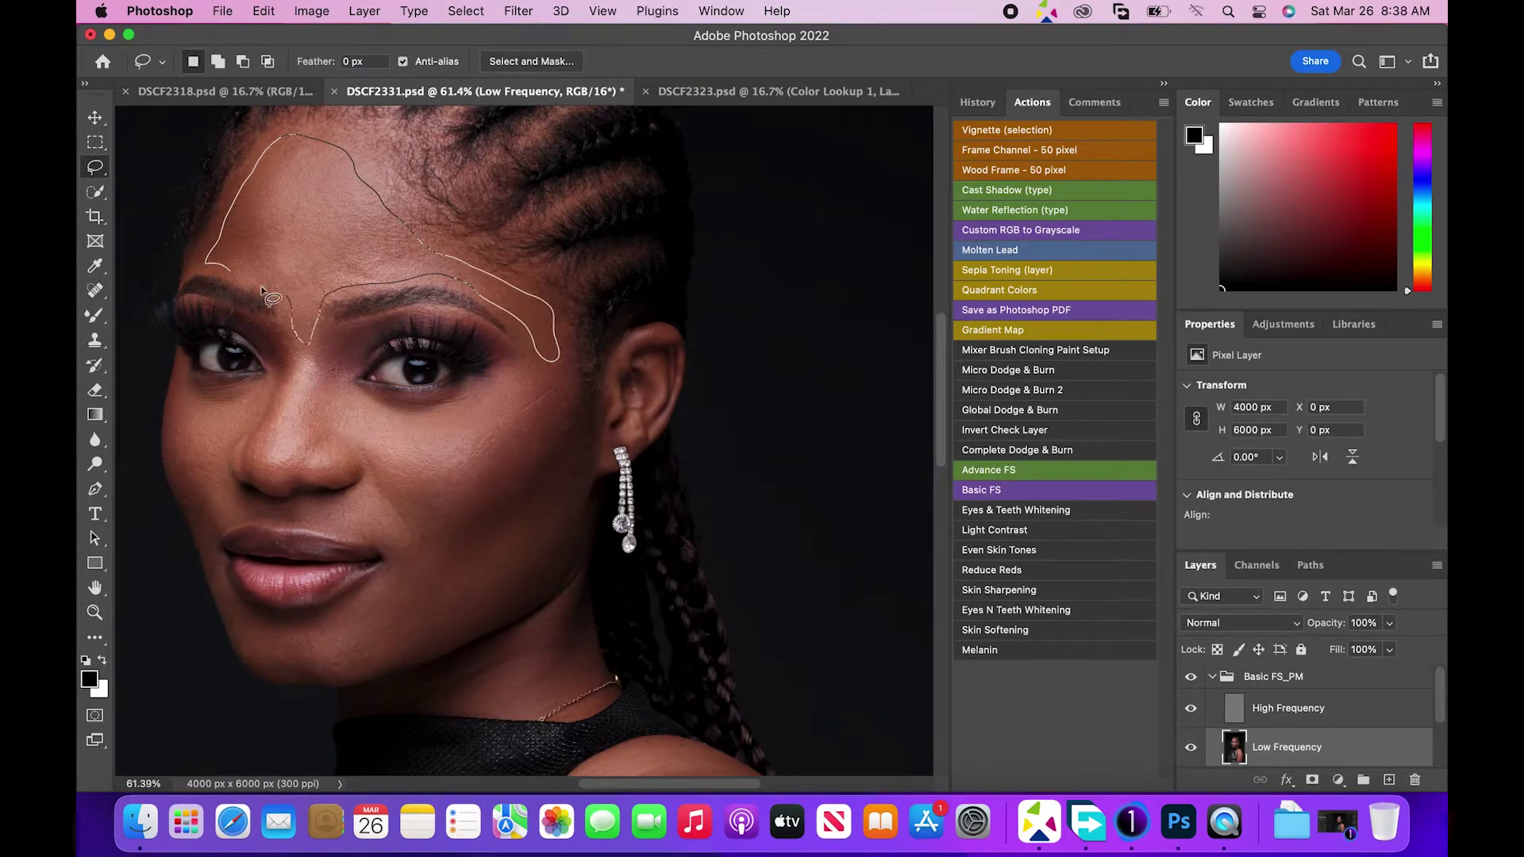
{"action": "left_click_drag", "start_coordinate": [266, 292], "coordinate": [272, 296]}
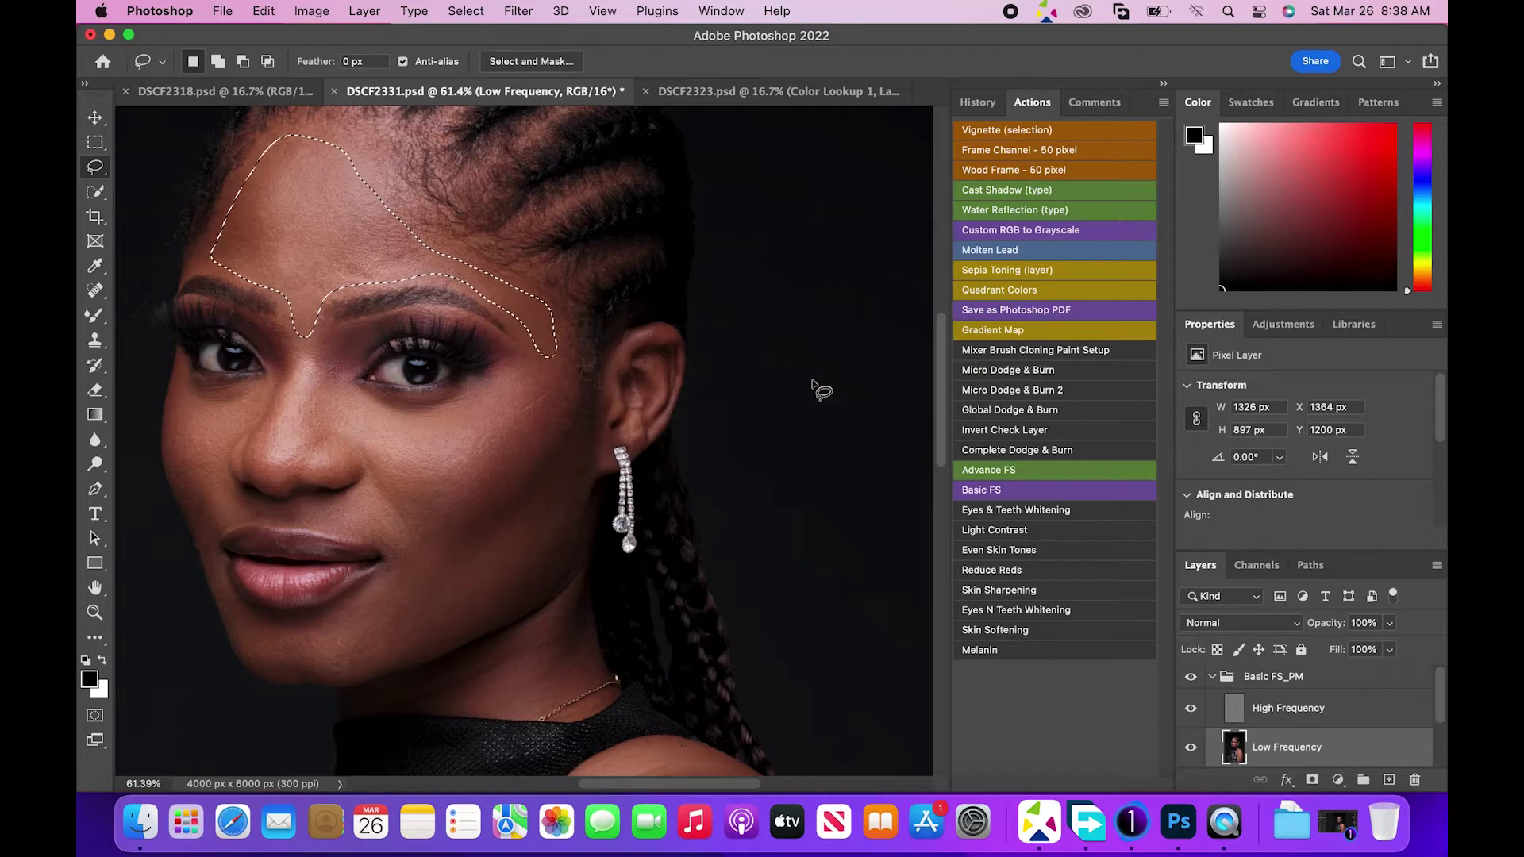
{"action": "left_click", "coordinate": [519, 11]}
{"action": "left_click", "coordinate": [834, 330]}
{"action": "type", "text": "2"}
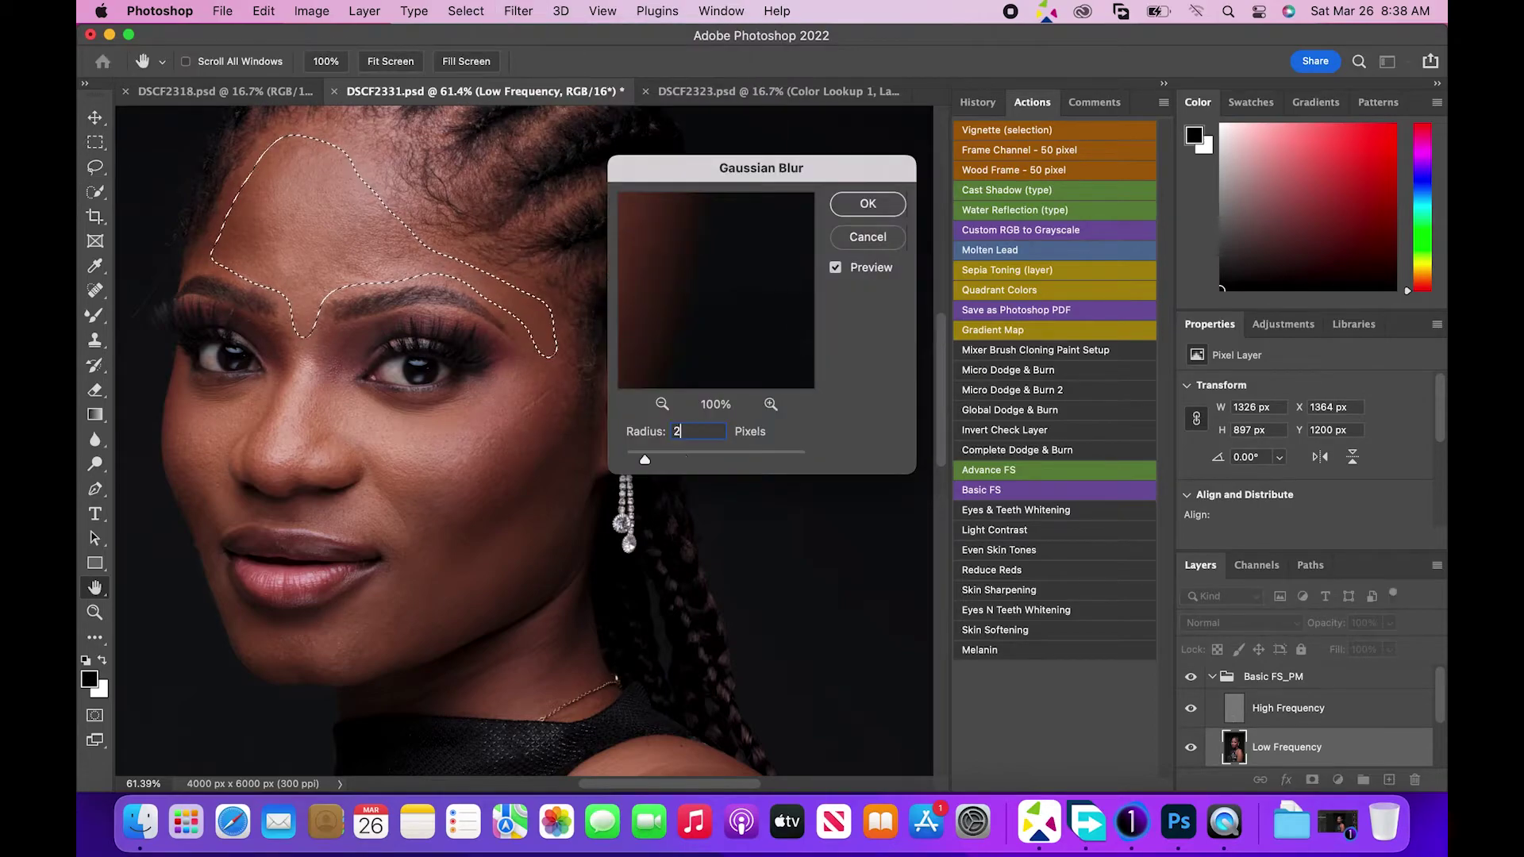
{"action": "key", "text": "Return"}
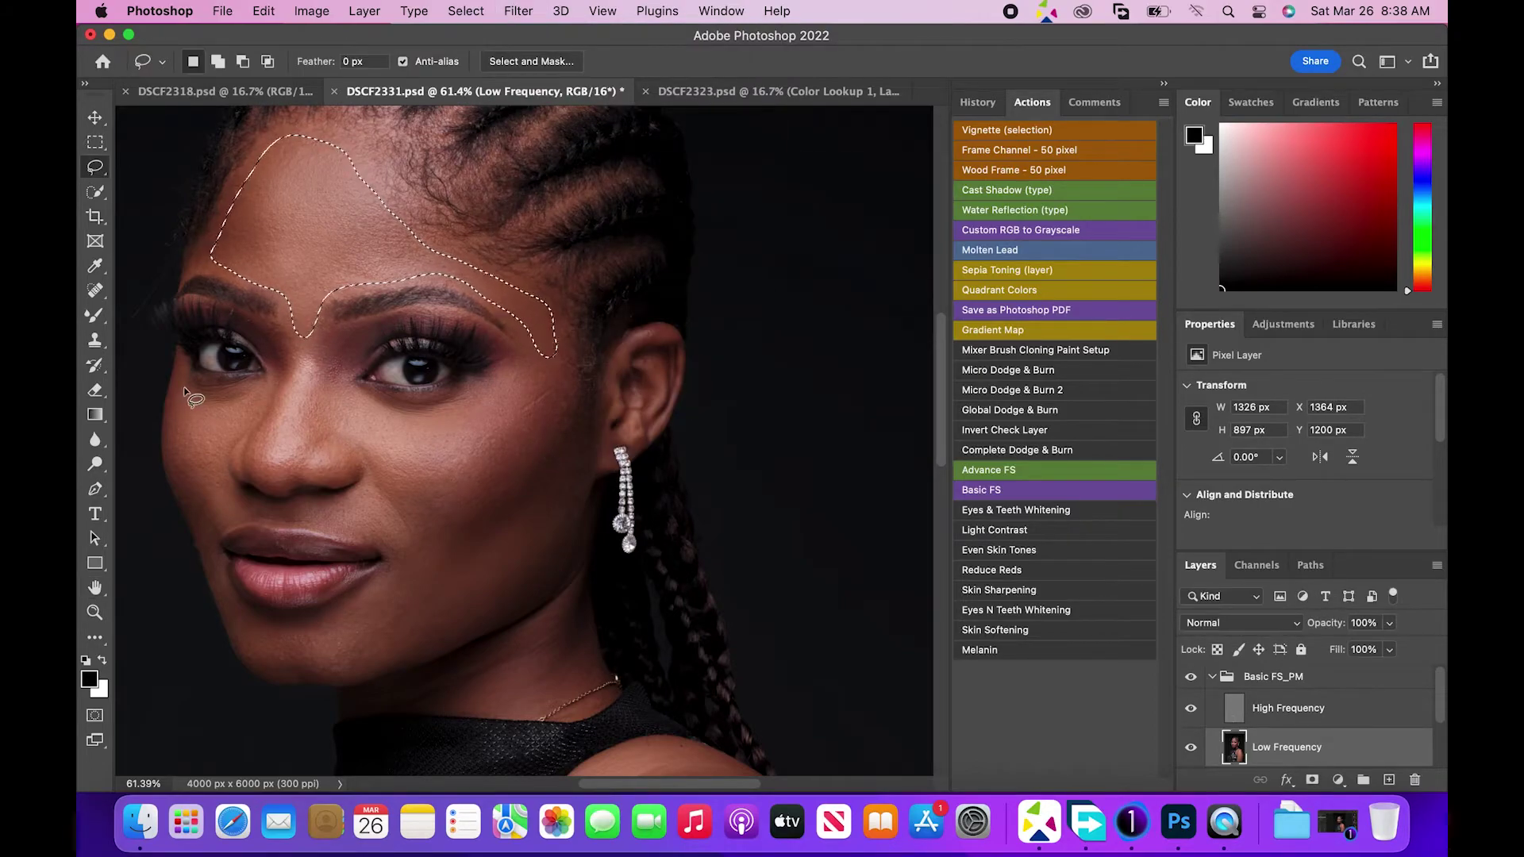
Lasso the narrow cheek beside the nose on the far side of the face, feather the selection, and reapply the last blur.
{"action": "mouse_move", "coordinate": [184, 392]}
{"action": "left_mouse_down"}
{"action": "mouse_move", "coordinate": [230, 446]}
{"action": "mouse_move", "coordinate": [218, 556]}
{"action": "mouse_move", "coordinate": [187, 476]}
{"action": "mouse_move", "coordinate": [191, 413]}
{"action": "left_mouse_up"}
{"action": "right_click", "coordinate": [200, 467]}
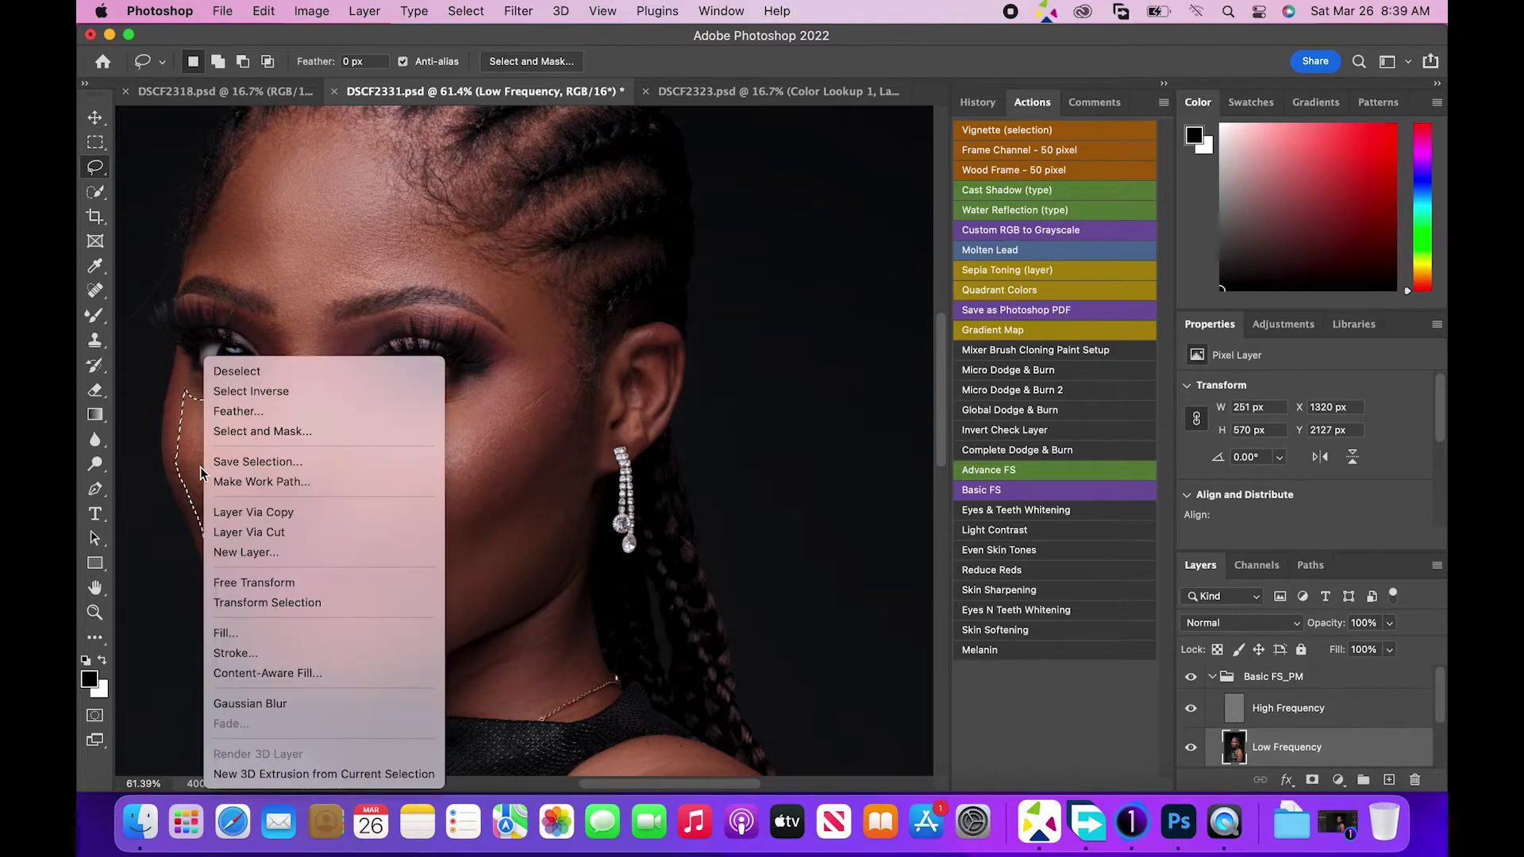
{"action": "left_click", "coordinate": [238, 412]}
{"action": "left_click", "coordinate": [861, 395]}
{"action": "left_click", "coordinate": [316, 11]}
{"action": "left_click", "coordinate": [514, 35]}
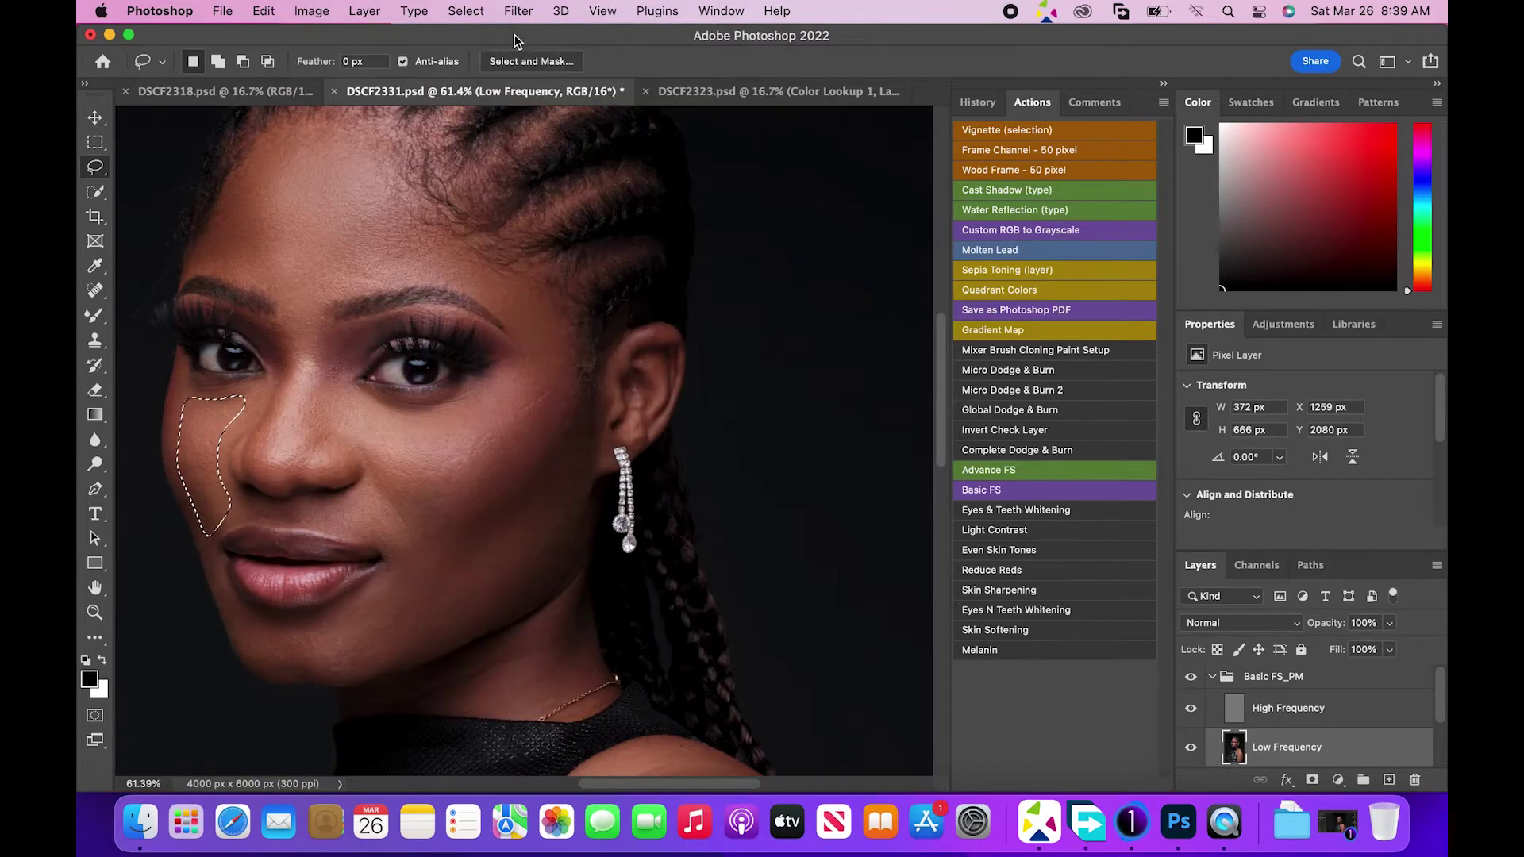
Lasso the near cheek, jaw and chin, feather the selection by 25 pixels, and reapply the last blur.
{"action": "mouse_move", "coordinate": [514, 368]}
{"action": "left_mouse_down"}
{"action": "mouse_move", "coordinate": [554, 348]}
{"action": "mouse_move", "coordinate": [554, 526]}
{"action": "mouse_move", "coordinate": [436, 640]}
{"action": "mouse_move", "coordinate": [323, 670]}
{"action": "mouse_move", "coordinate": [362, 602]}
{"action": "left_mouse_up"}
{"action": "left_click_drag", "start_coordinate": [361, 449], "coordinate": [515, 368]}
{"action": "right_click", "coordinate": [490, 485]}
{"action": "left_click", "coordinate": [524, 530]}
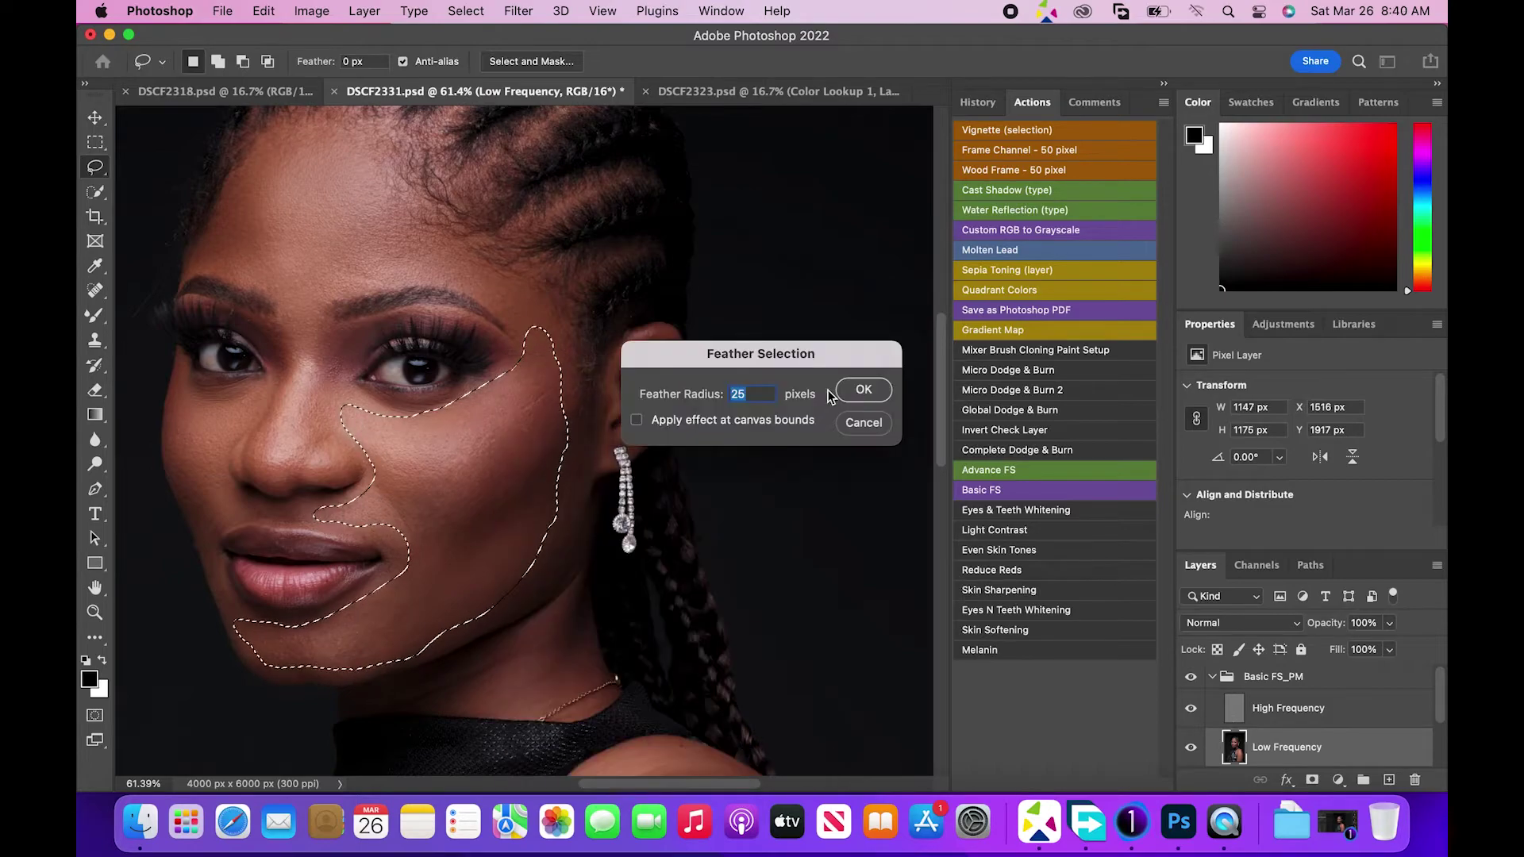
{"action": "left_click", "coordinate": [862, 390]}
{"action": "left_click", "coordinate": [516, 12]}
{"action": "left_click", "coordinate": [517, 37]}
Outline the bridge and tip of the nose with the Lasso, and clear the selection.
{"action": "mouse_move", "coordinate": [334, 387]}
{"action": "left_mouse_down"}
{"action": "mouse_move", "coordinate": [350, 409]}
{"action": "mouse_move", "coordinate": [332, 373]}
{"action": "left_mouse_up"}
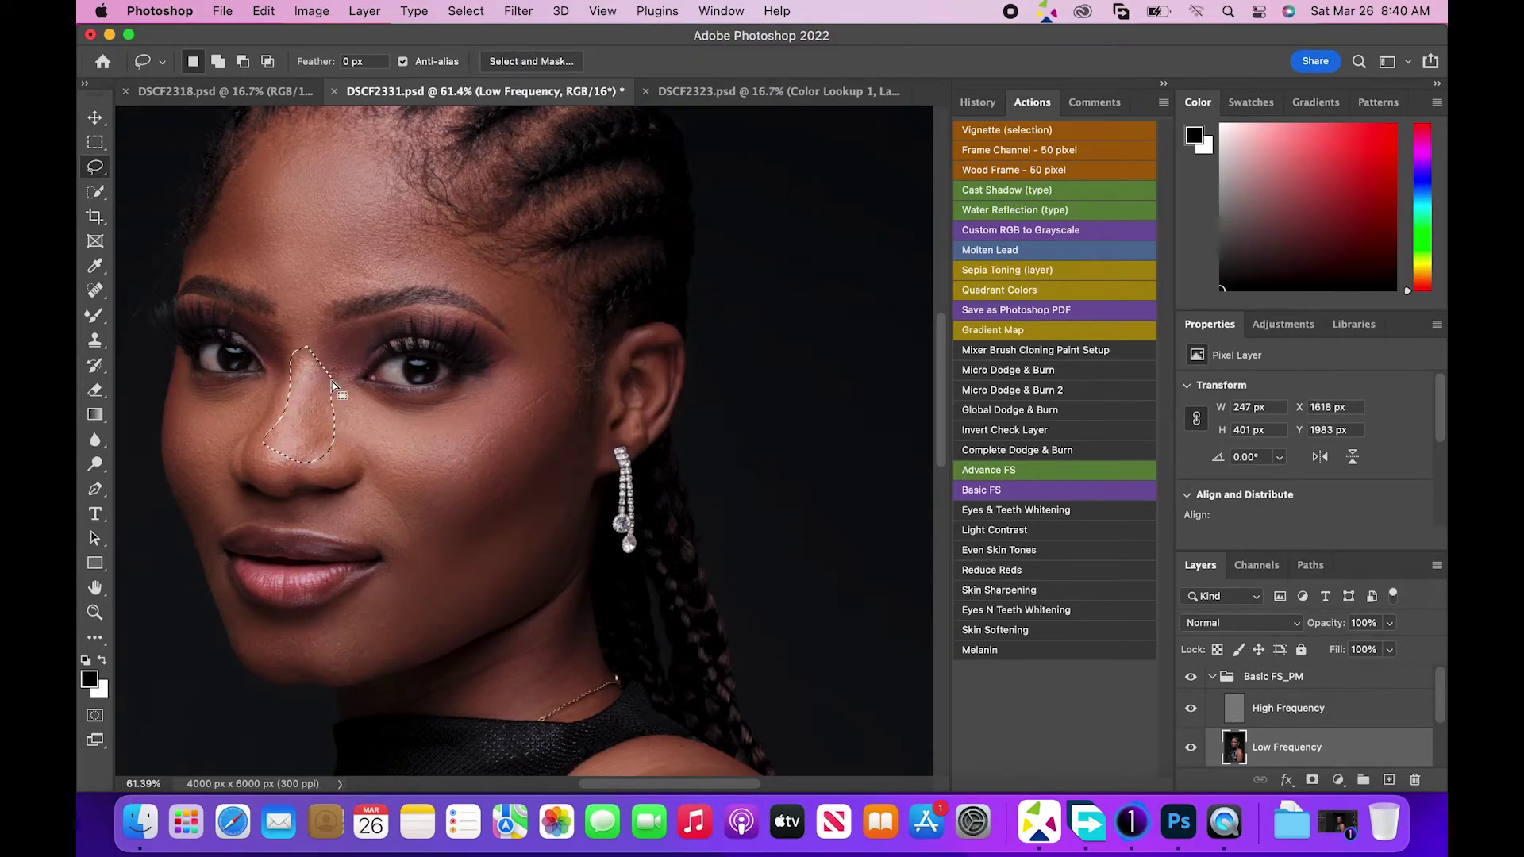
{"action": "key", "text": "super+d"}
Lasso the skin between the dress armhole and the shoulder, and feather the selection.
{"action": "left_click_drag", "start_coordinate": [938, 445], "coordinate": [937, 577]}
{"action": "mouse_move", "coordinate": [518, 511]}
{"action": "left_mouse_down"}
{"action": "mouse_move", "coordinate": [527, 306]}
{"action": "mouse_move", "coordinate": [514, 469]}
{"action": "left_mouse_up"}
{"action": "right_click", "coordinate": [493, 471]}
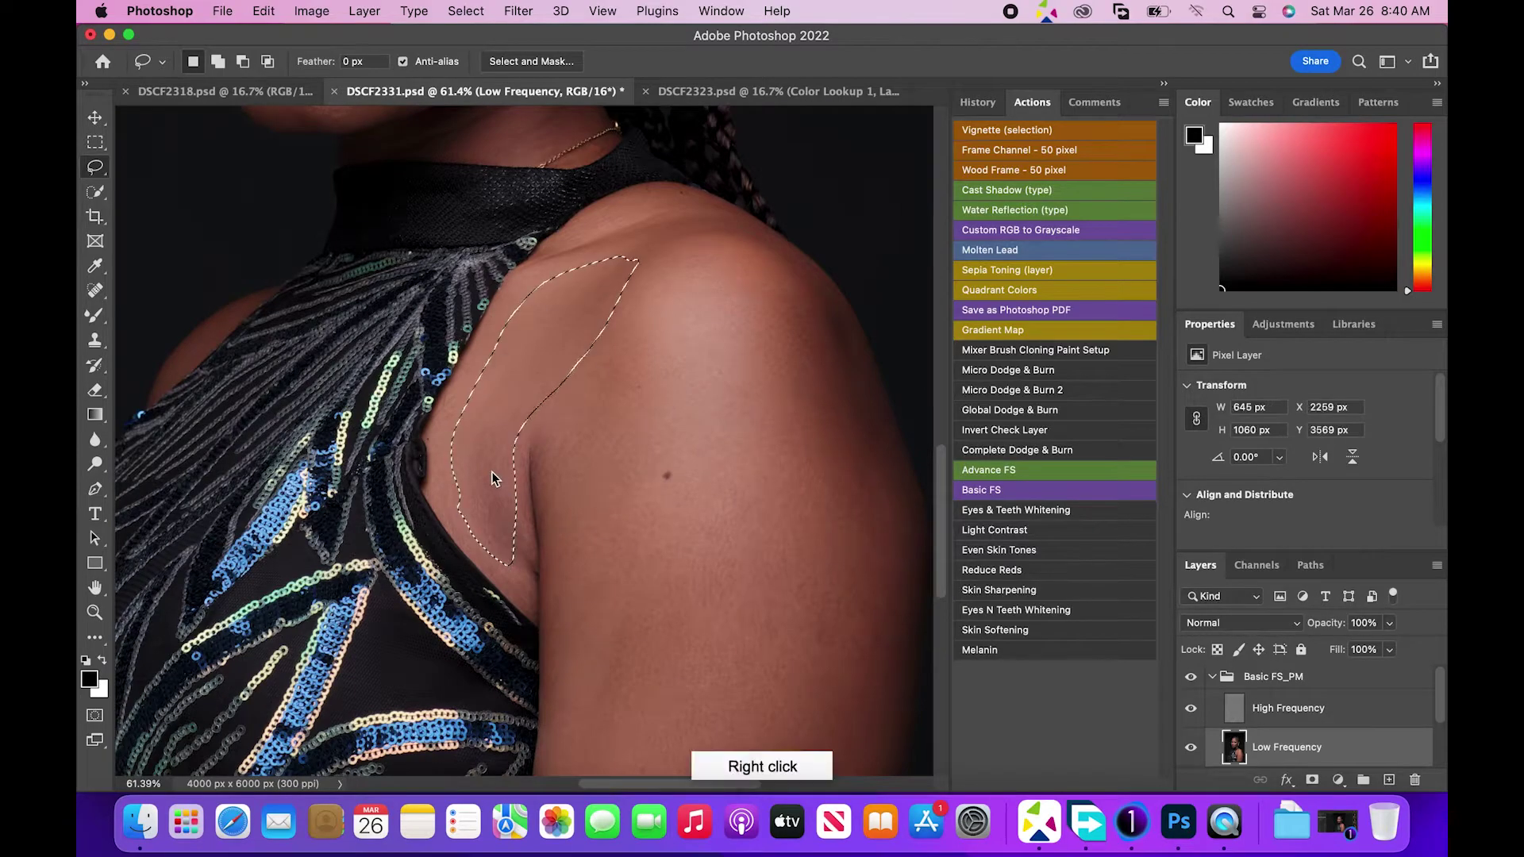
{"action": "left_click", "coordinate": [524, 516]}
{"action": "left_click", "coordinate": [865, 387]}
{"action": "left_click", "coordinate": [819, 311]}
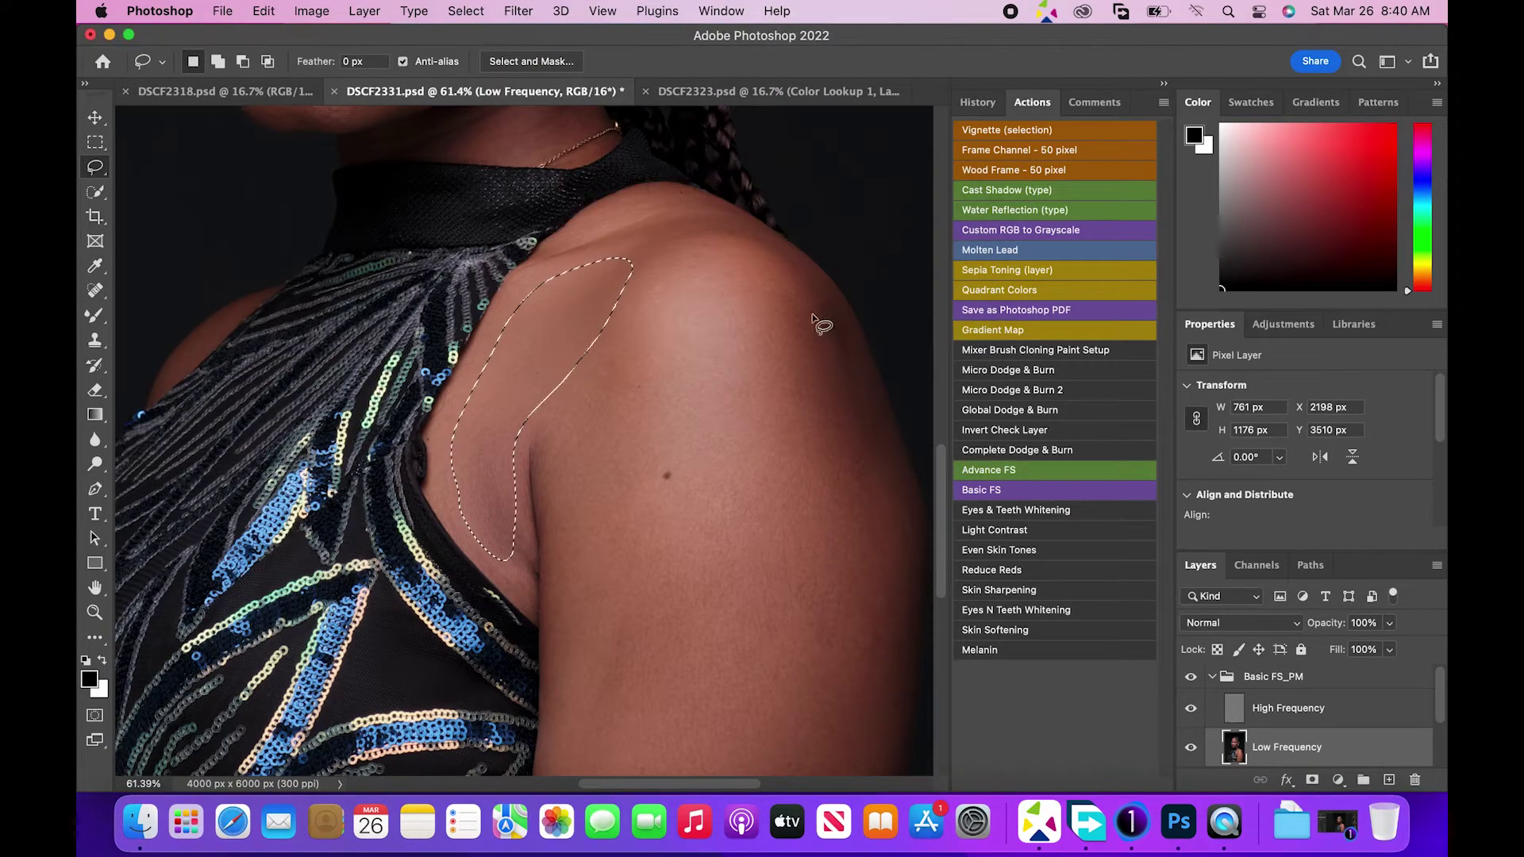
Outline the shoulder and full length of the upper arm with the Lasso, and clear the selection.
{"action": "key", "text": "z"}
{"action": "left_click", "coordinate": [662, 61]}
{"action": "left_click", "coordinate": [95, 167]}
{"action": "mouse_move", "coordinate": [627, 512]}
{"action": "left_mouse_down"}
{"action": "mouse_move", "coordinate": [663, 508]}
{"action": "mouse_move", "coordinate": [710, 699]}
{"action": "mouse_move", "coordinate": [603, 699]}
{"action": "mouse_move", "coordinate": [612, 556]}
{"action": "left_mouse_up"}
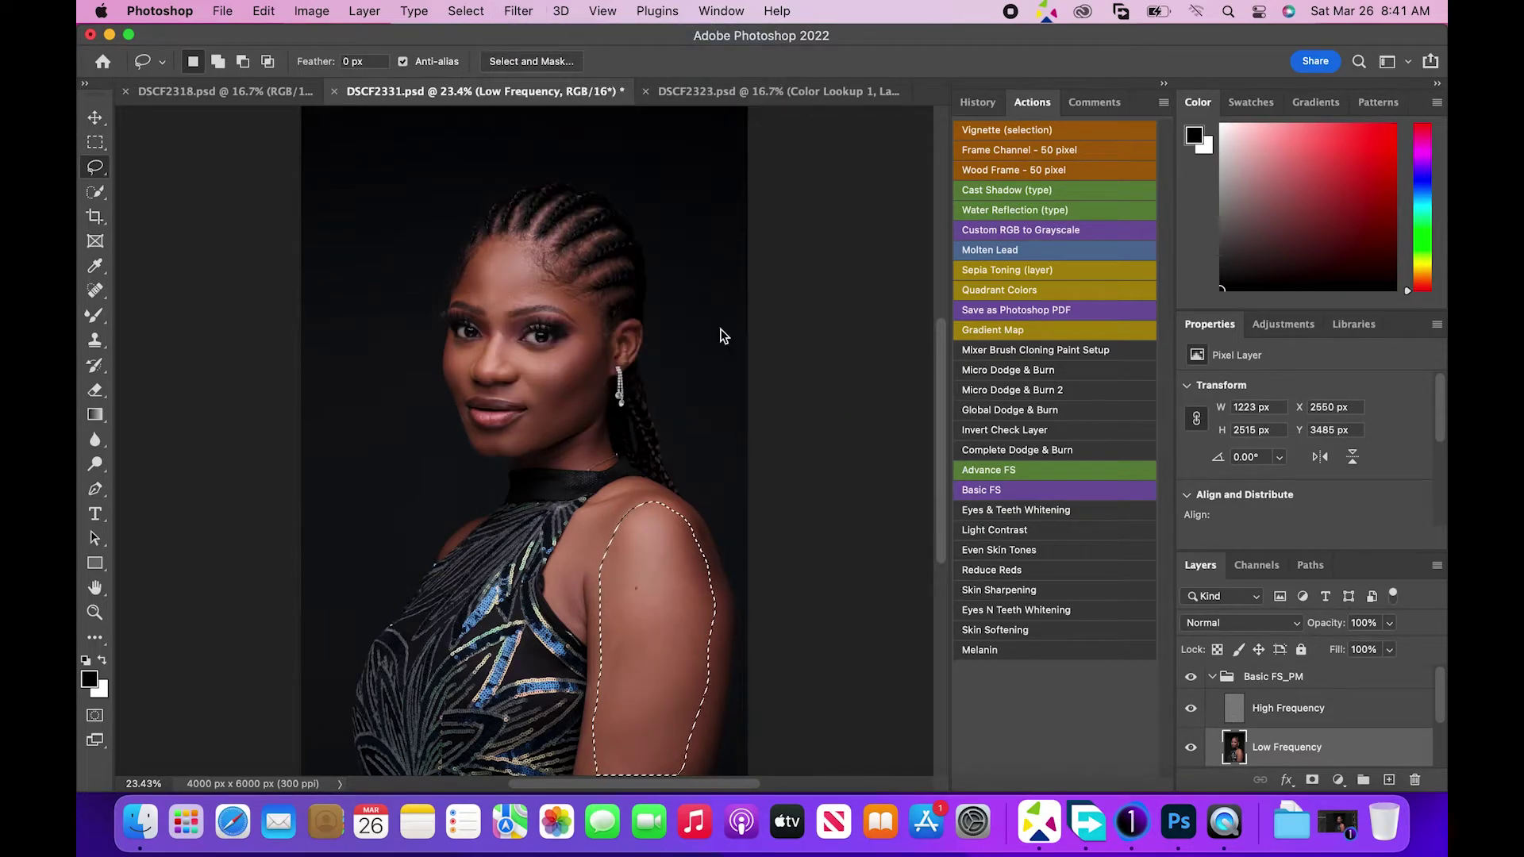
{"action": "key", "text": "super+d"}
Blend the skin tones around the armhole and upper arm on the Low Frequency layer with a 200 px Mixer Brush.
{"action": "key", "text": "z"}
{"action": "left_click_drag", "start_coordinate": [623, 660], "coordinate": [942, 568]}
{"action": "scroll", "coordinate": [916, 595], "scroll_direction": "down", "scroll_amount": 5}
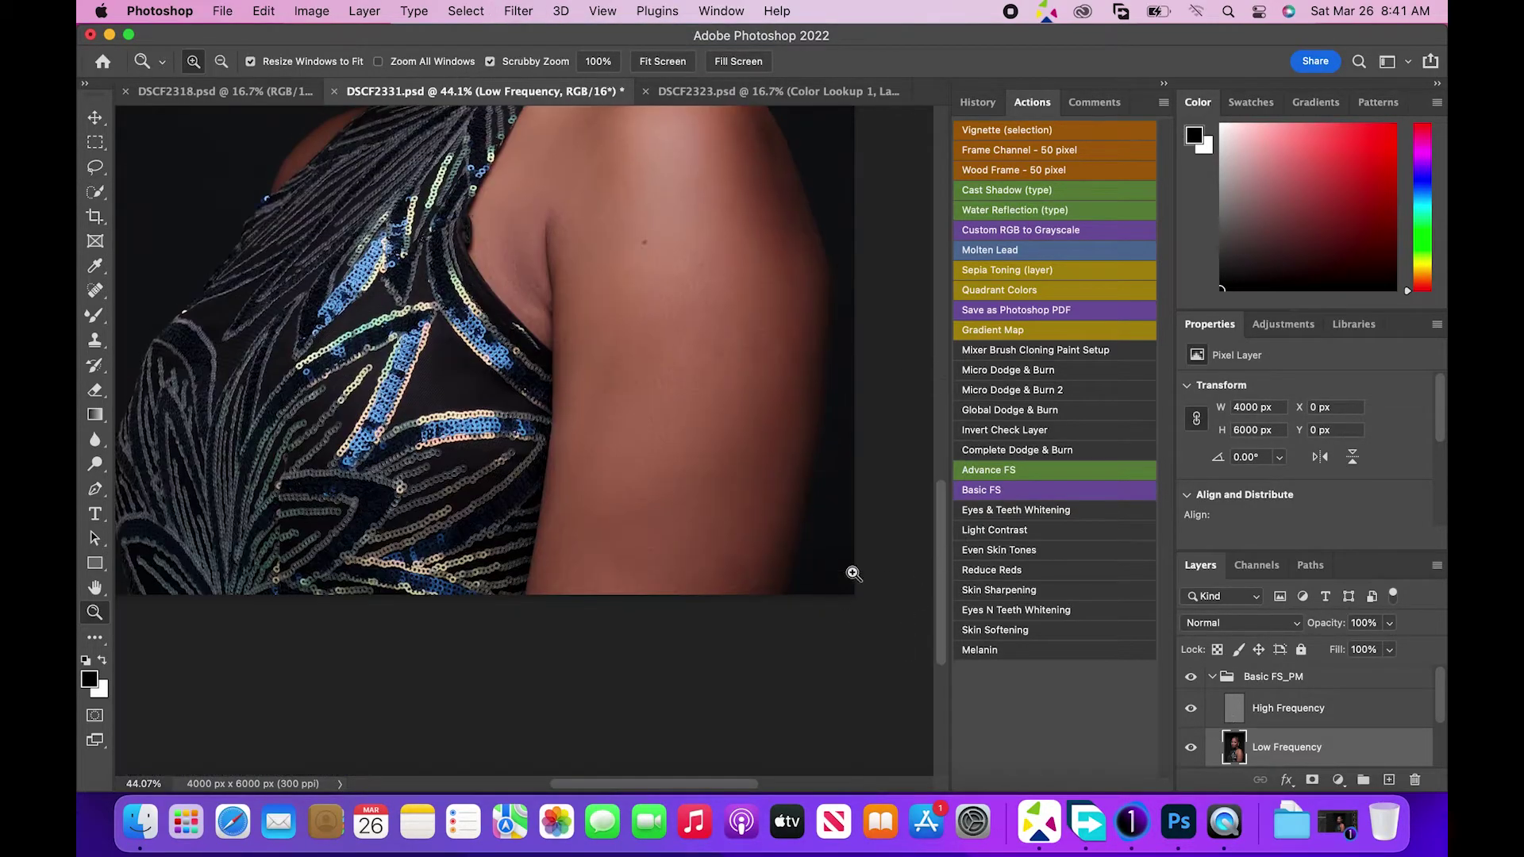
{"action": "key", "text": "b"}
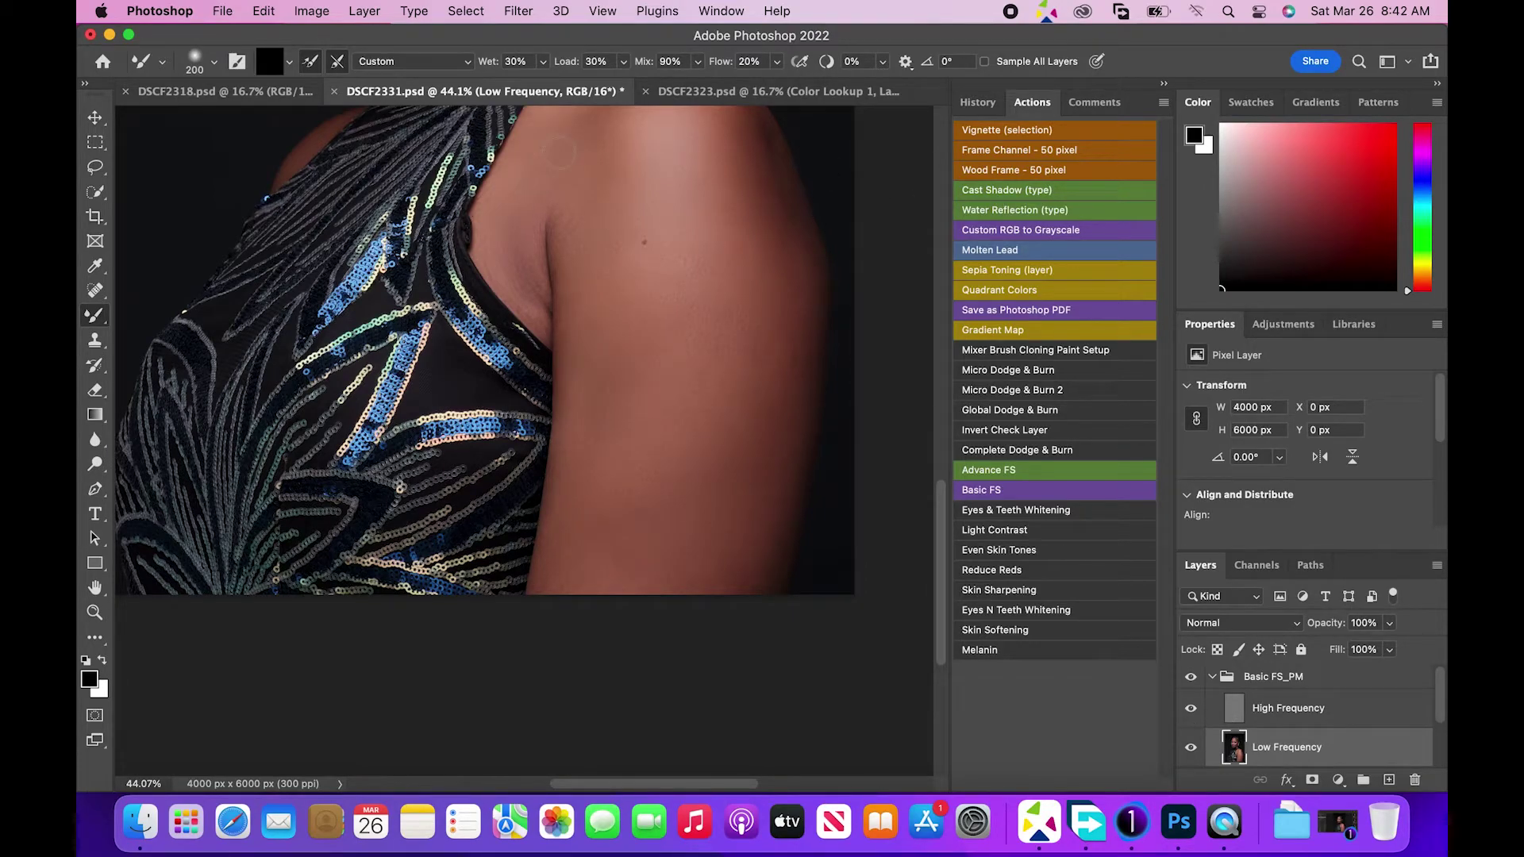
{"action": "scroll", "coordinate": [825, 159], "scroll_direction": "up", "scroll_amount": 5}
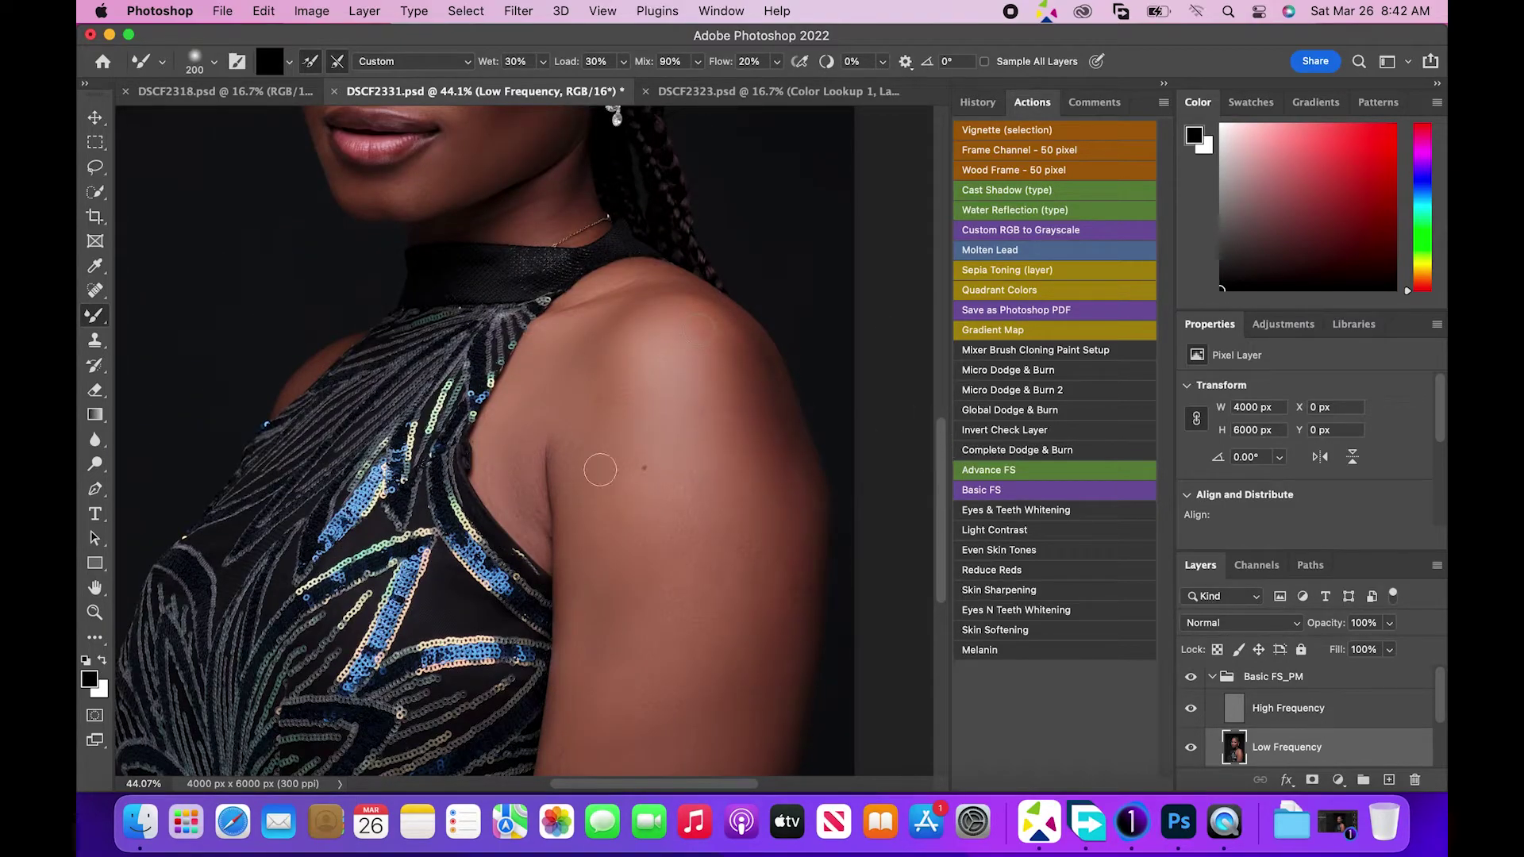
Run the Eyes N Teeth Whitening action with the Basic FS_PM group collapsed.
{"action": "key", "text": "z"}
{"action": "left_click", "coordinate": [656, 60]}
{"action": "left_click", "coordinate": [1028, 610]}
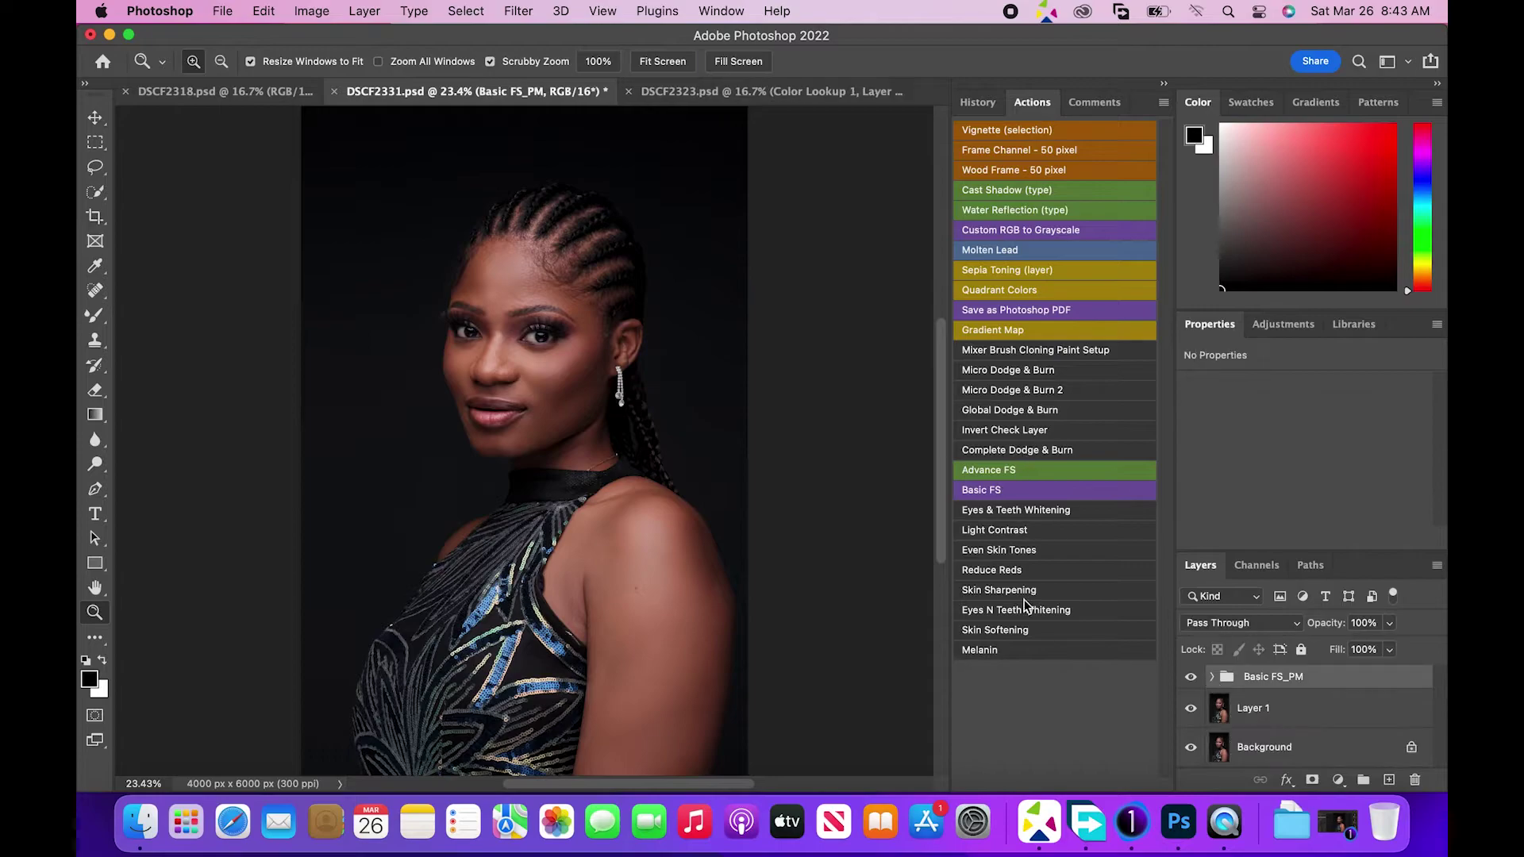
{"action": "left_click", "coordinate": [1210, 677]}
Paint white over the eyes on the Photo Filter 1 layer mask with a 25 px brush.
{"action": "scroll", "coordinate": [1397, 683], "scroll_direction": "down", "scroll_amount": 3}
{"action": "left_click", "coordinate": [1279, 715]}
{"action": "left_click_drag", "start_coordinate": [521, 342], "coordinate": [603, 343]}
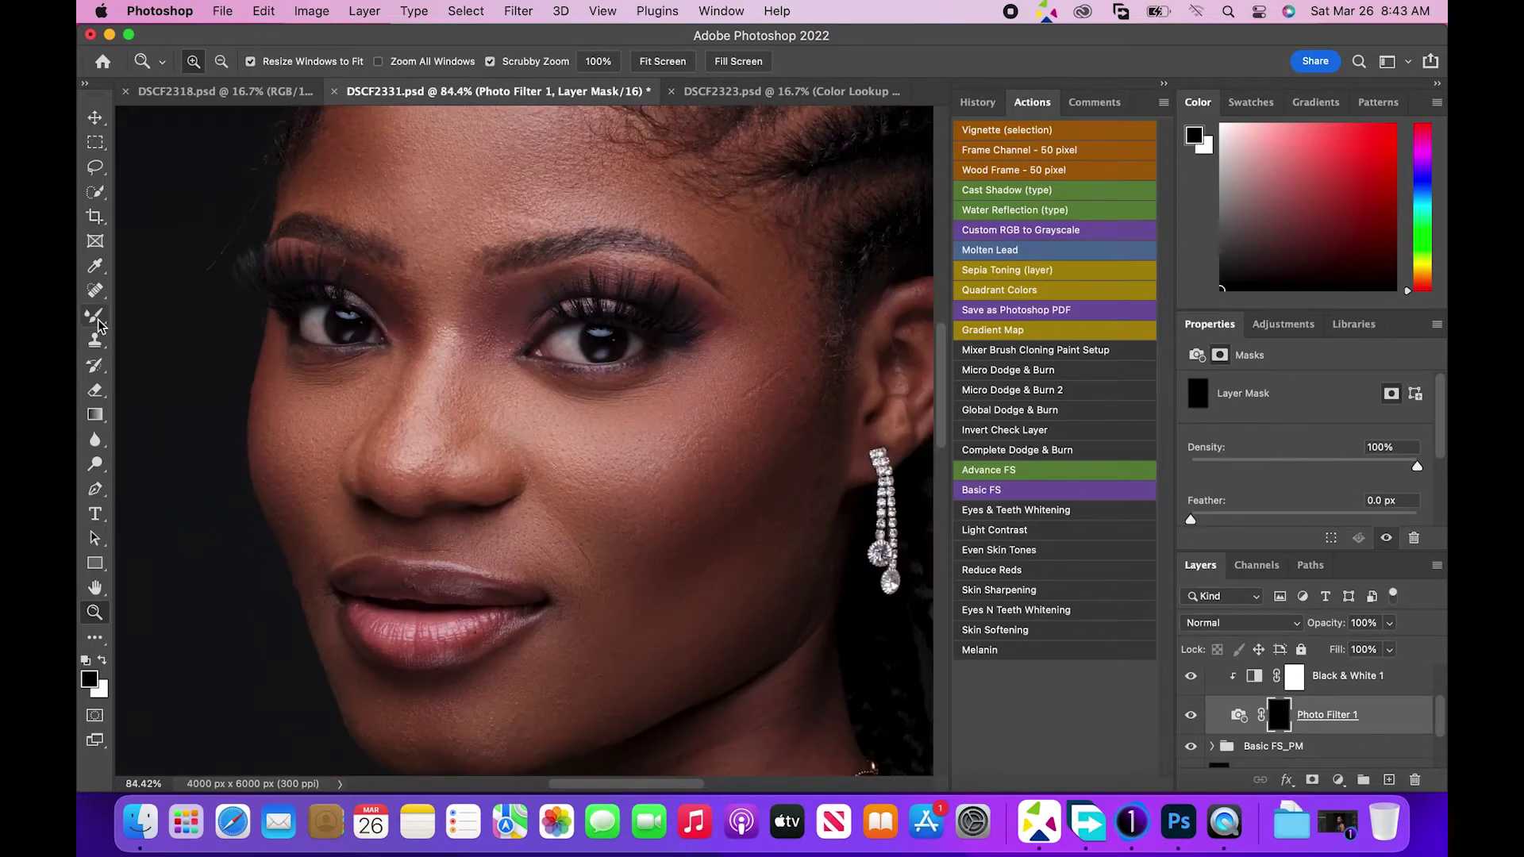
{"action": "right_click", "coordinate": [92, 317]}
{"action": "left_click", "coordinate": [93, 318]}
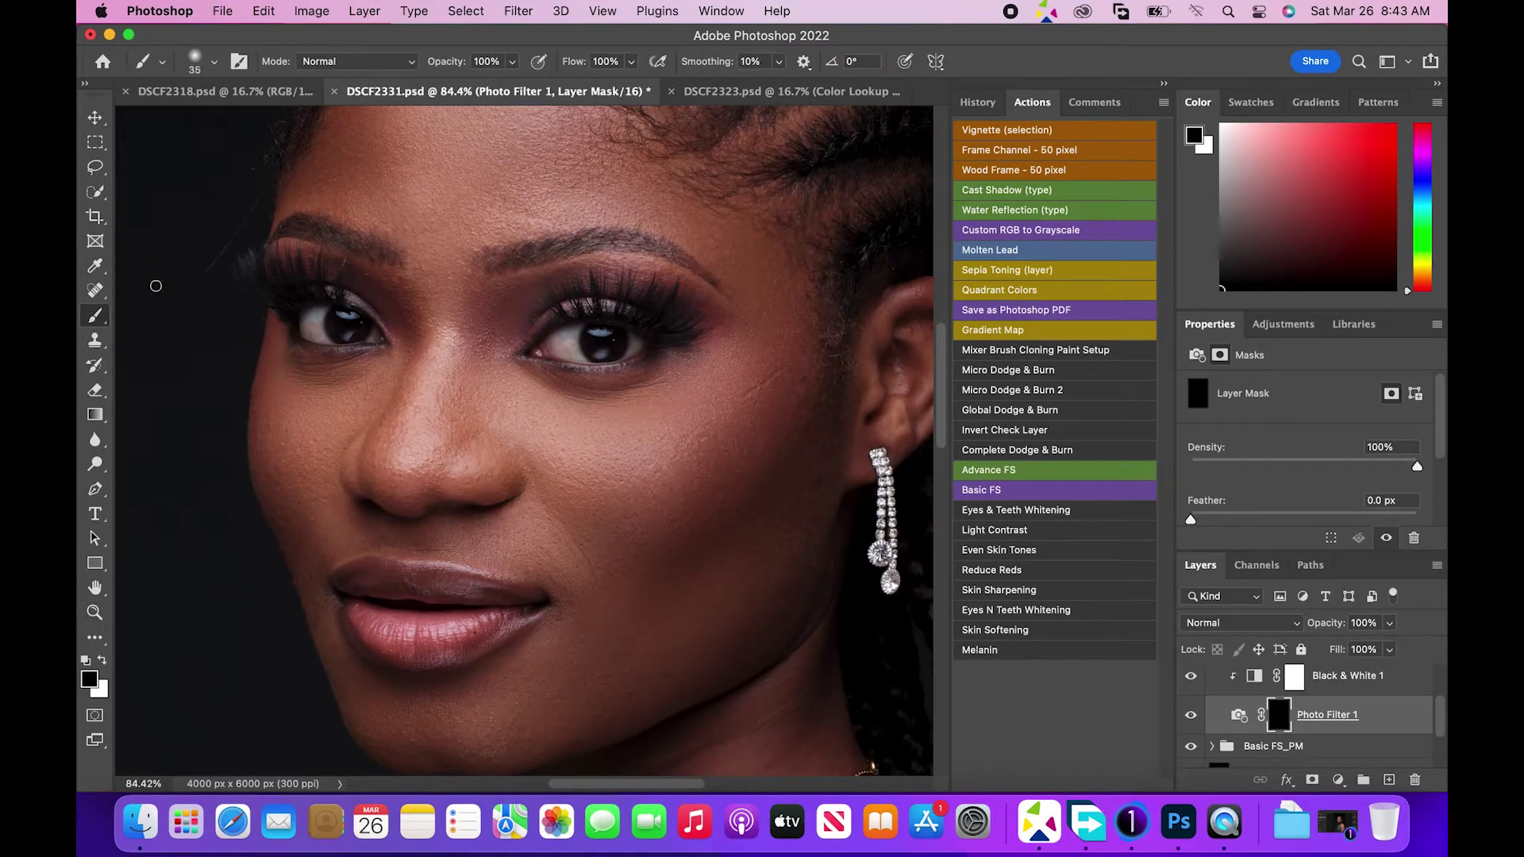
{"action": "key", "text": "bracketleft"}
{"action": "key", "text": "x"}
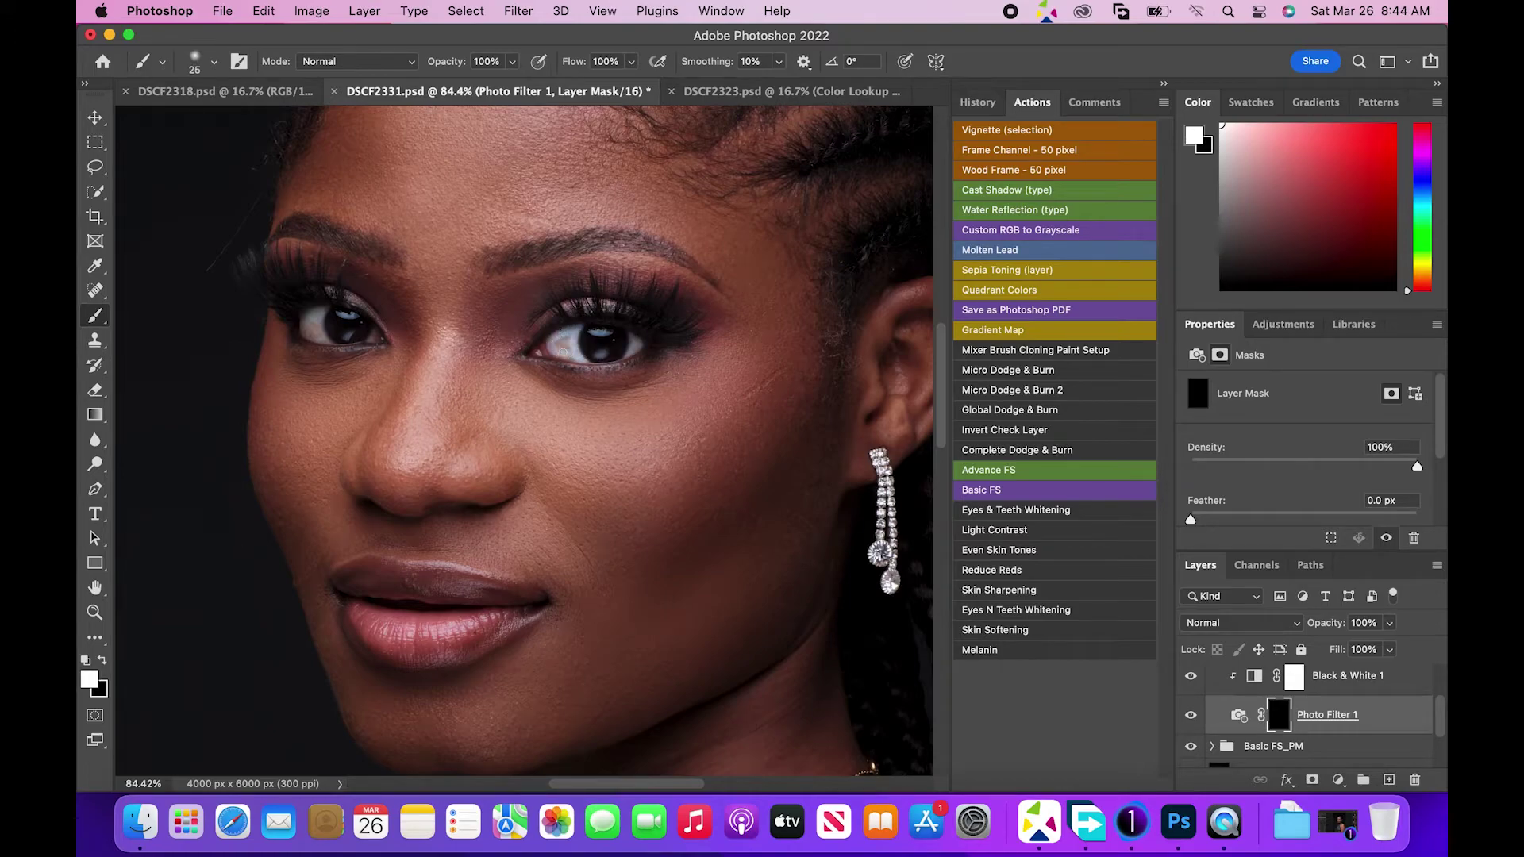
{"action": "mouse_move", "coordinate": [328, 335]}
{"action": "left_mouse_down"}
{"action": "mouse_move", "coordinate": [305, 327]}
{"action": "mouse_move", "coordinate": [317, 318]}
{"action": "left_mouse_up"}
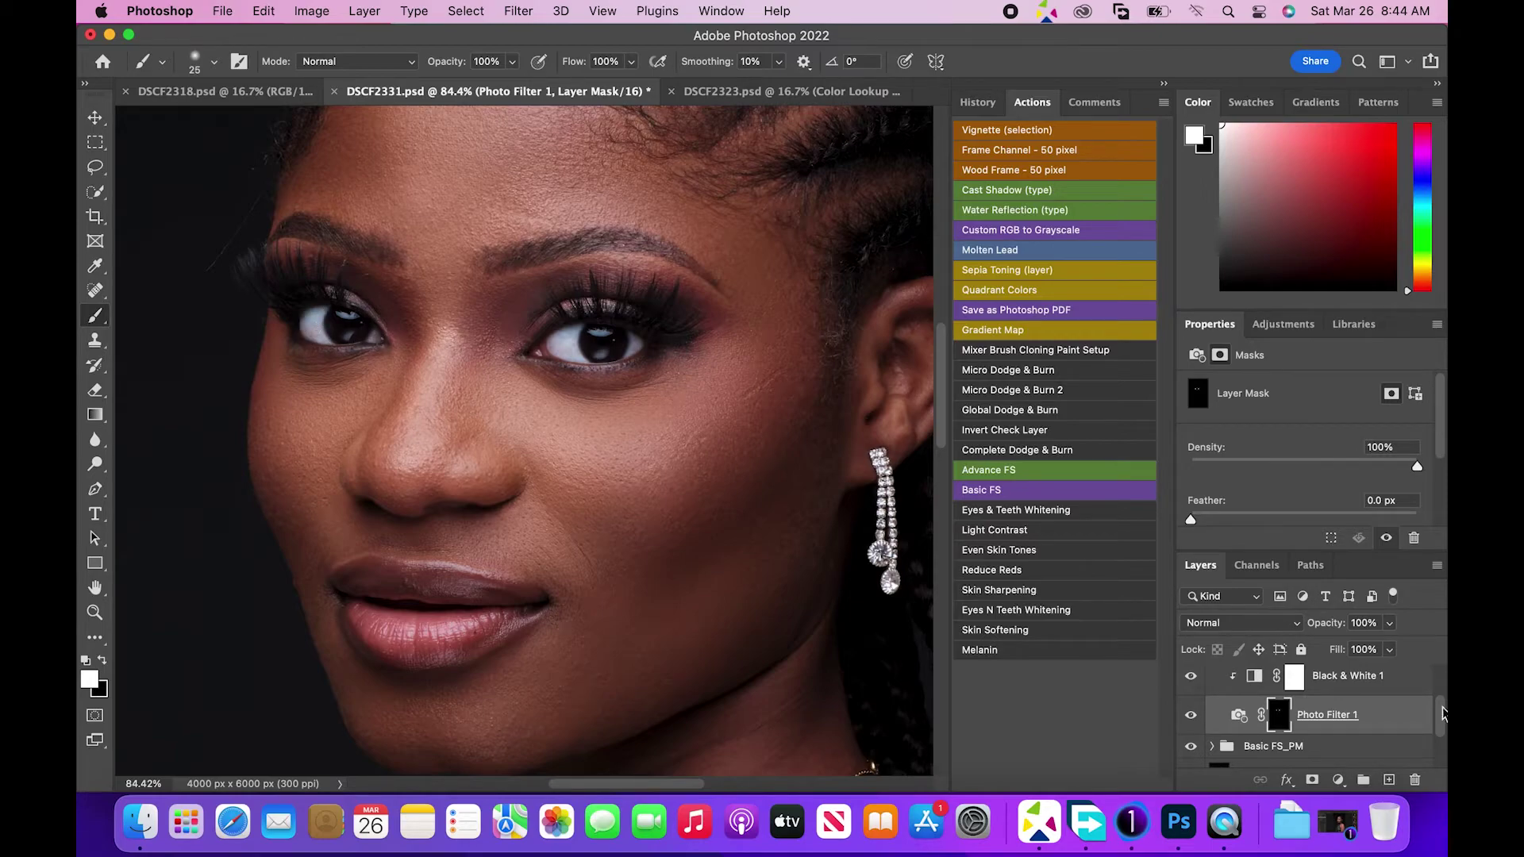
Collapse the Eyes N Teeth Whitening group and set its opacity to 60%.
{"action": "left_click_drag", "start_coordinate": [1442, 711], "coordinate": [1442, 679]}
{"action": "left_click", "coordinate": [1211, 676]}
{"action": "left_click_drag", "start_coordinate": [1327, 624], "coordinate": [1276, 647]}
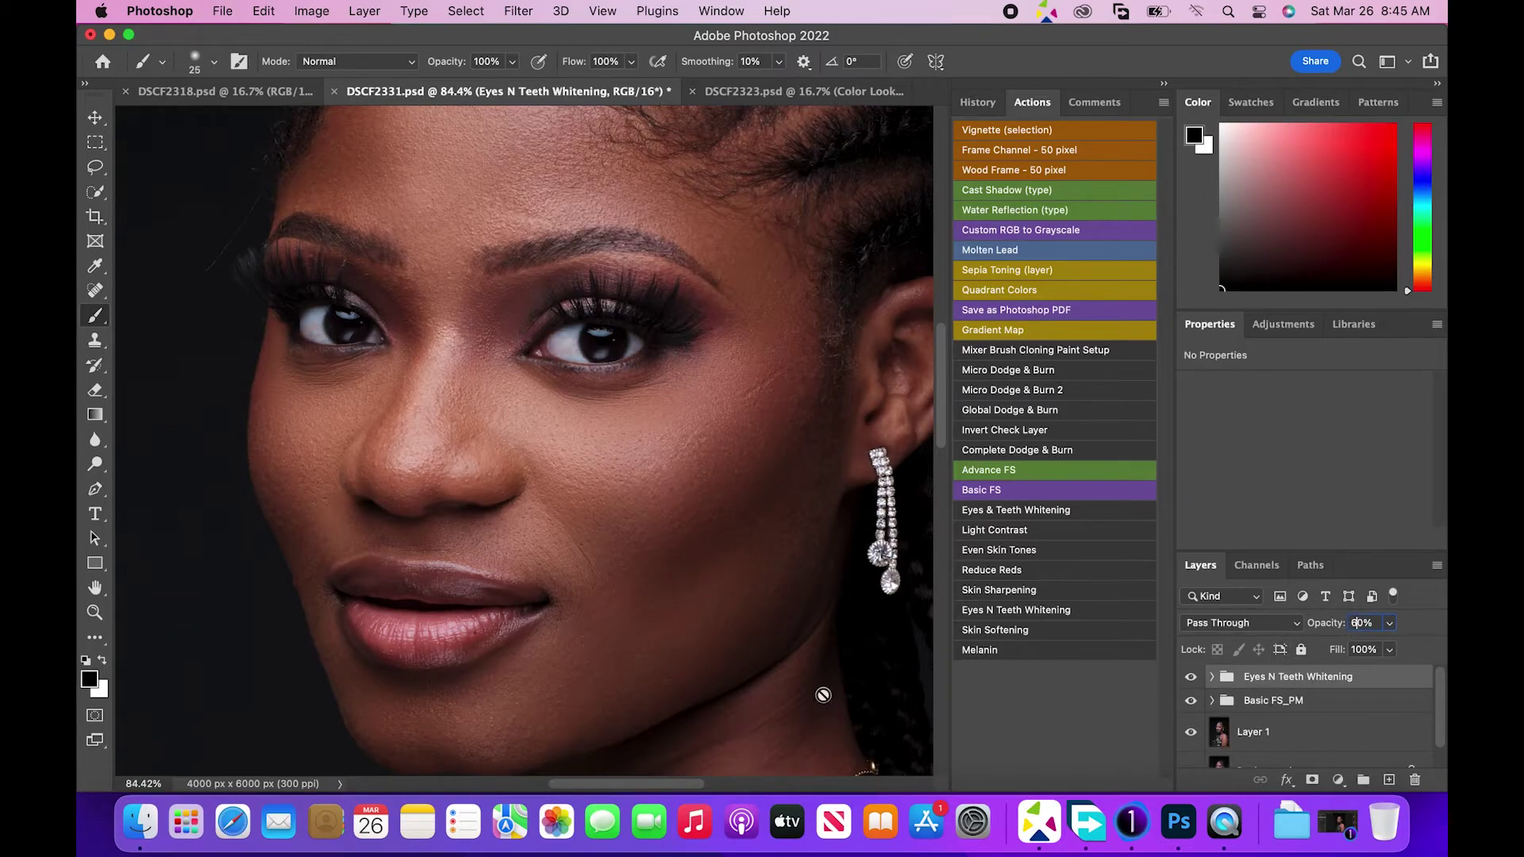
{"action": "key", "text": "Return"}
Merge the Eyes N Teeth Whitening group, the Basic FS_PM group and Layer 1 into one layer.
{"action": "key", "text": "z"}
{"action": "left_click_drag", "start_coordinate": [698, 335], "coordinate": [612, 335]}
{"action": "left_click", "coordinate": [1285, 734], "text": "shift"}
{"action": "key", "text": "super+e"}
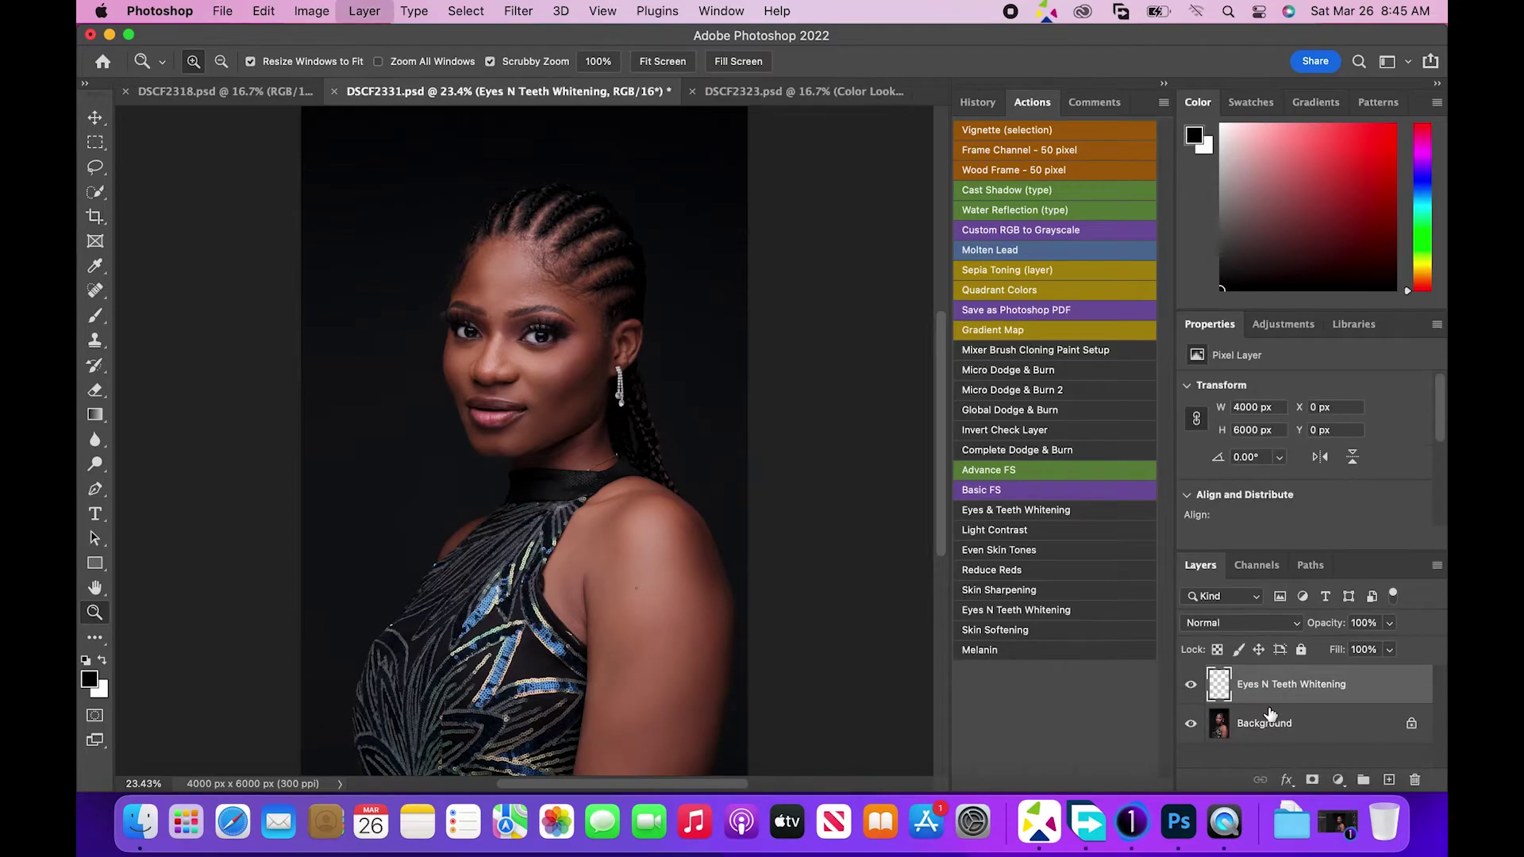
Run the Skin Softening action, accepting a Surface Blur with radius 32 pixels and threshold 20 levels.
{"action": "left_click", "coordinate": [1032, 630]}
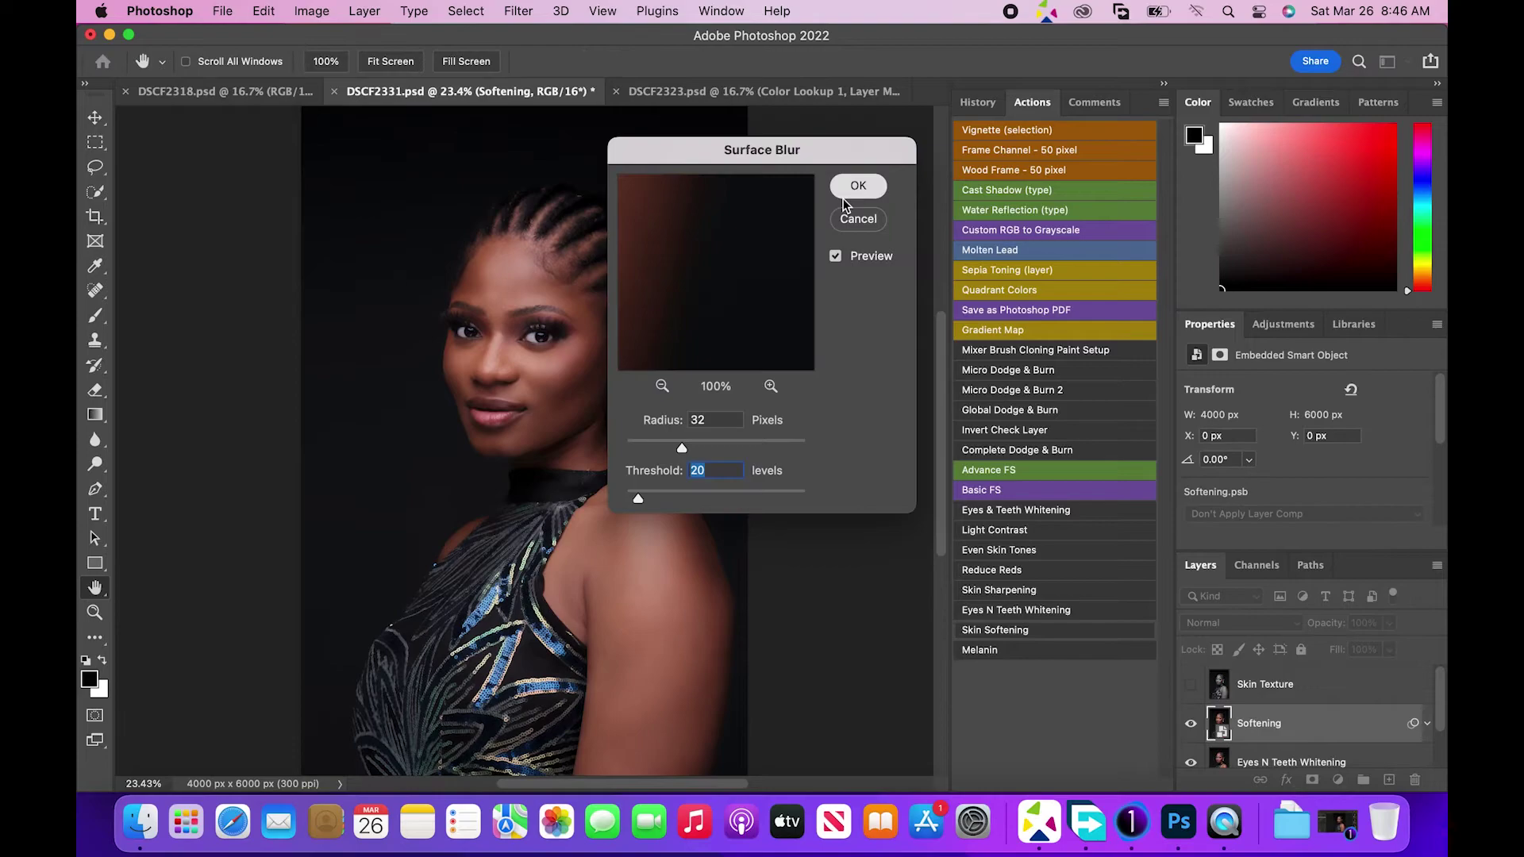
{"action": "left_click", "coordinate": [860, 185]}
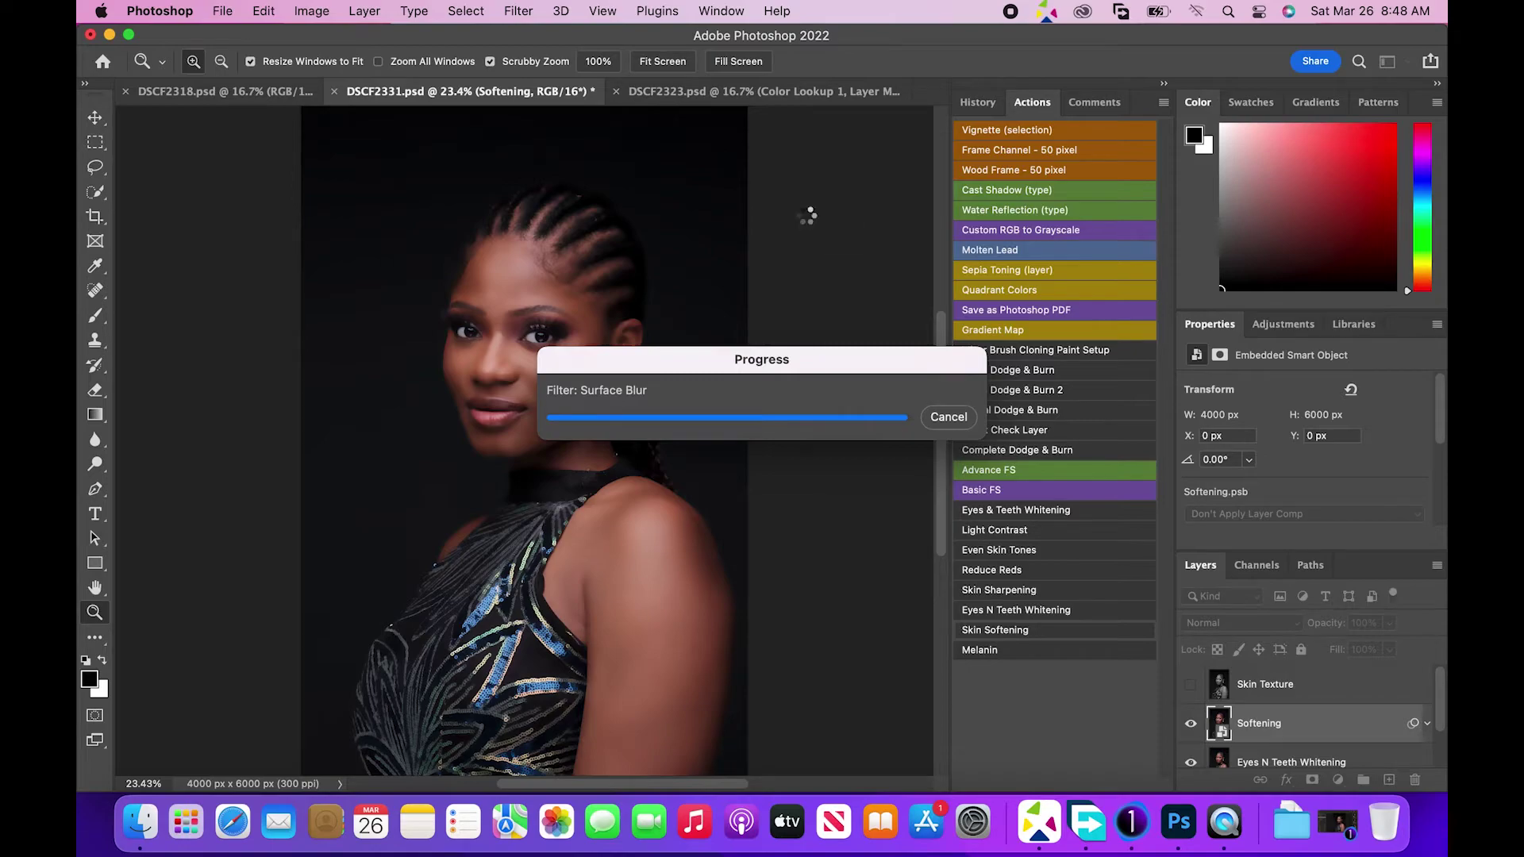
{"action": "left_click", "coordinate": [841, 208]}
{"action": "left_click", "coordinate": [1065, 208]}
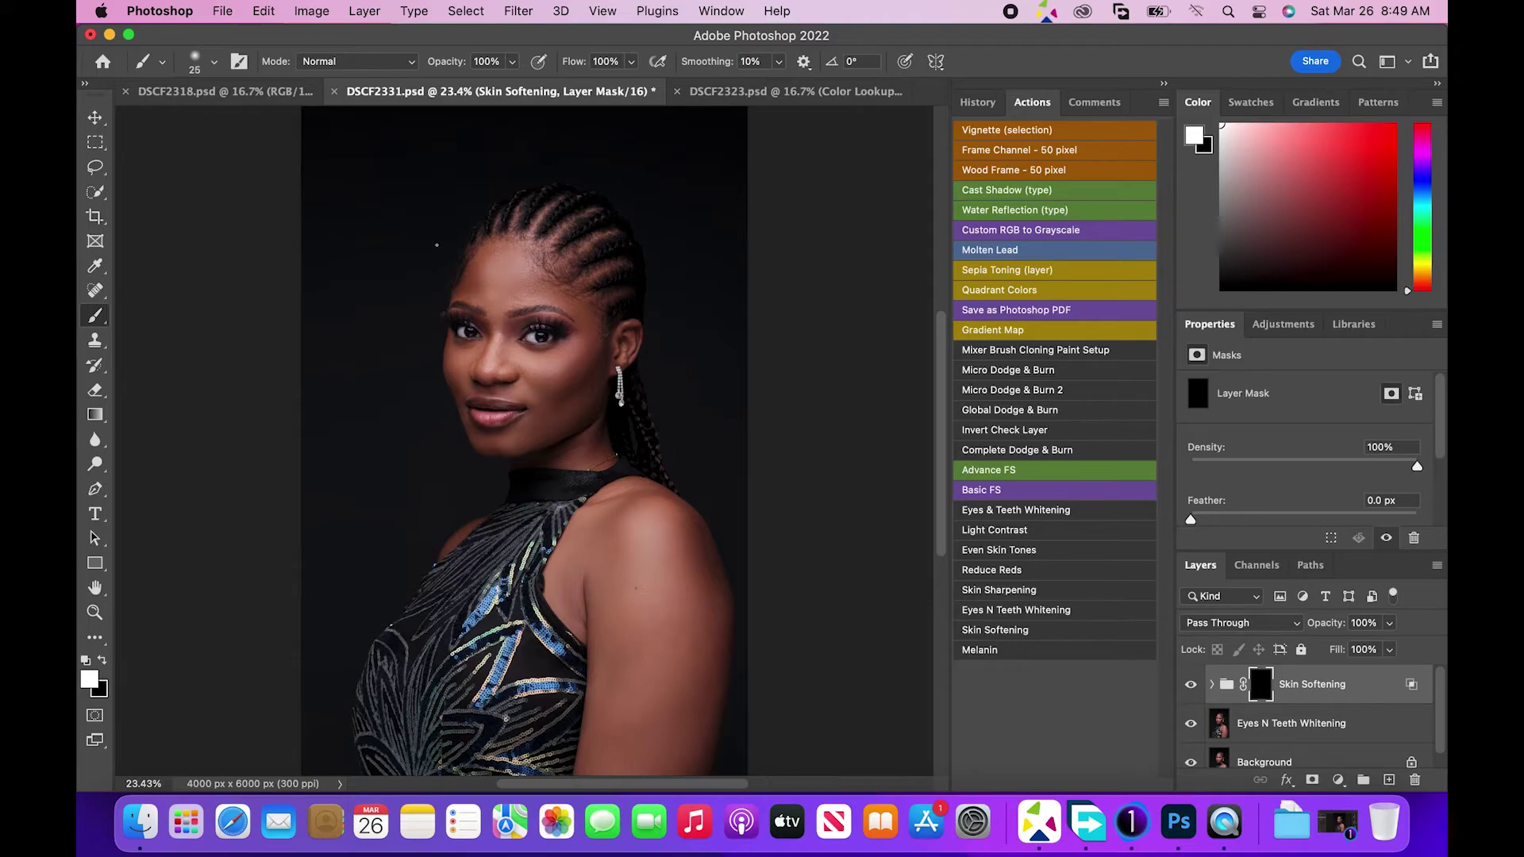
Paint white over the facial skin on the Skin Softening mask with a 150 px brush.
{"action": "key", "text": "z"}
{"action": "left_click", "coordinate": [511, 350]}
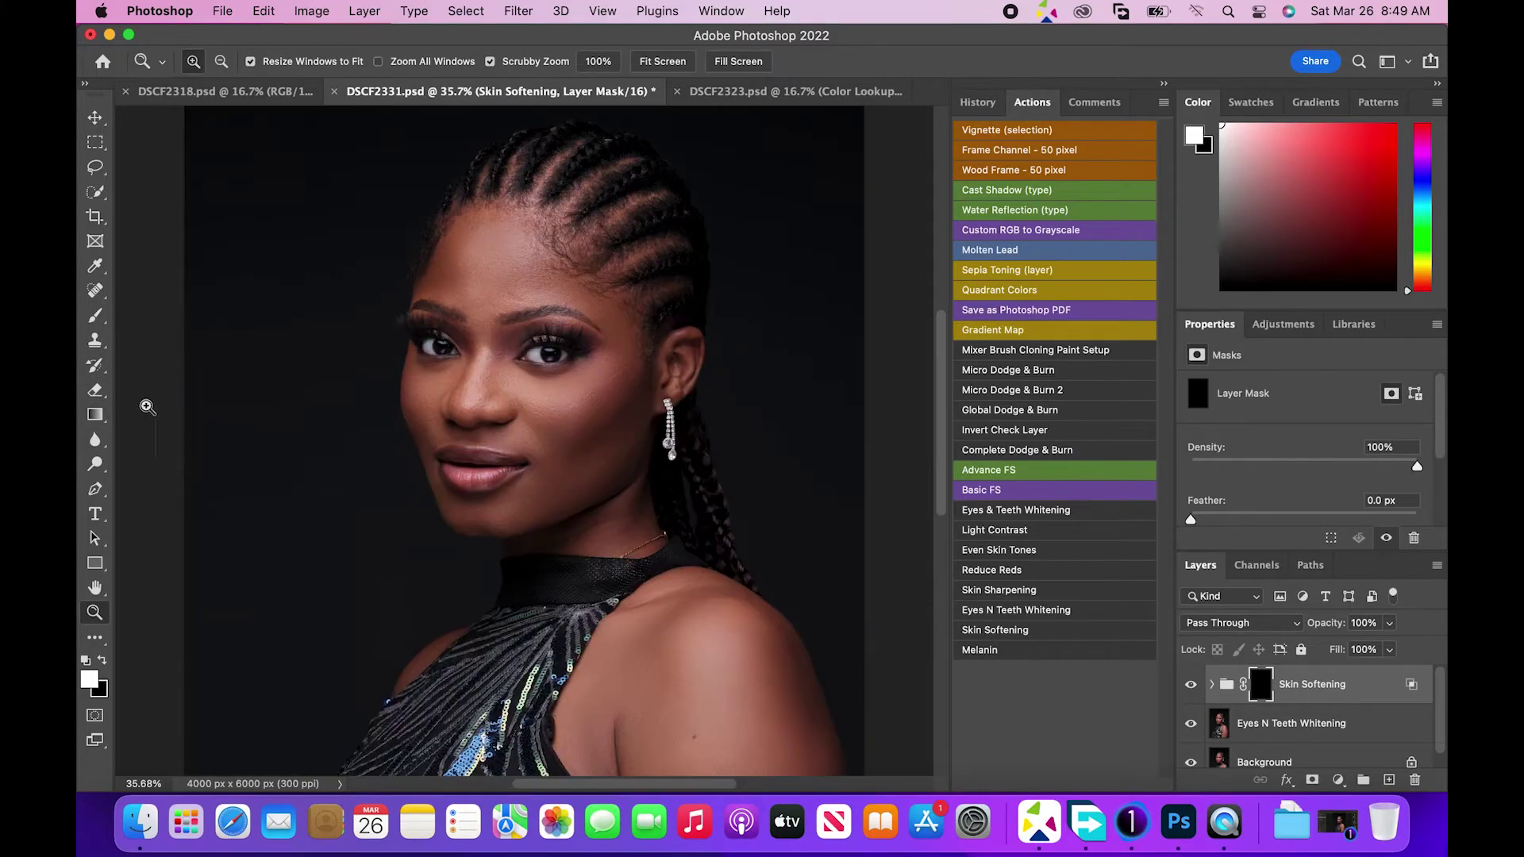
{"action": "key", "text": "b"}
{"action": "key", "text": "bracketleft"}
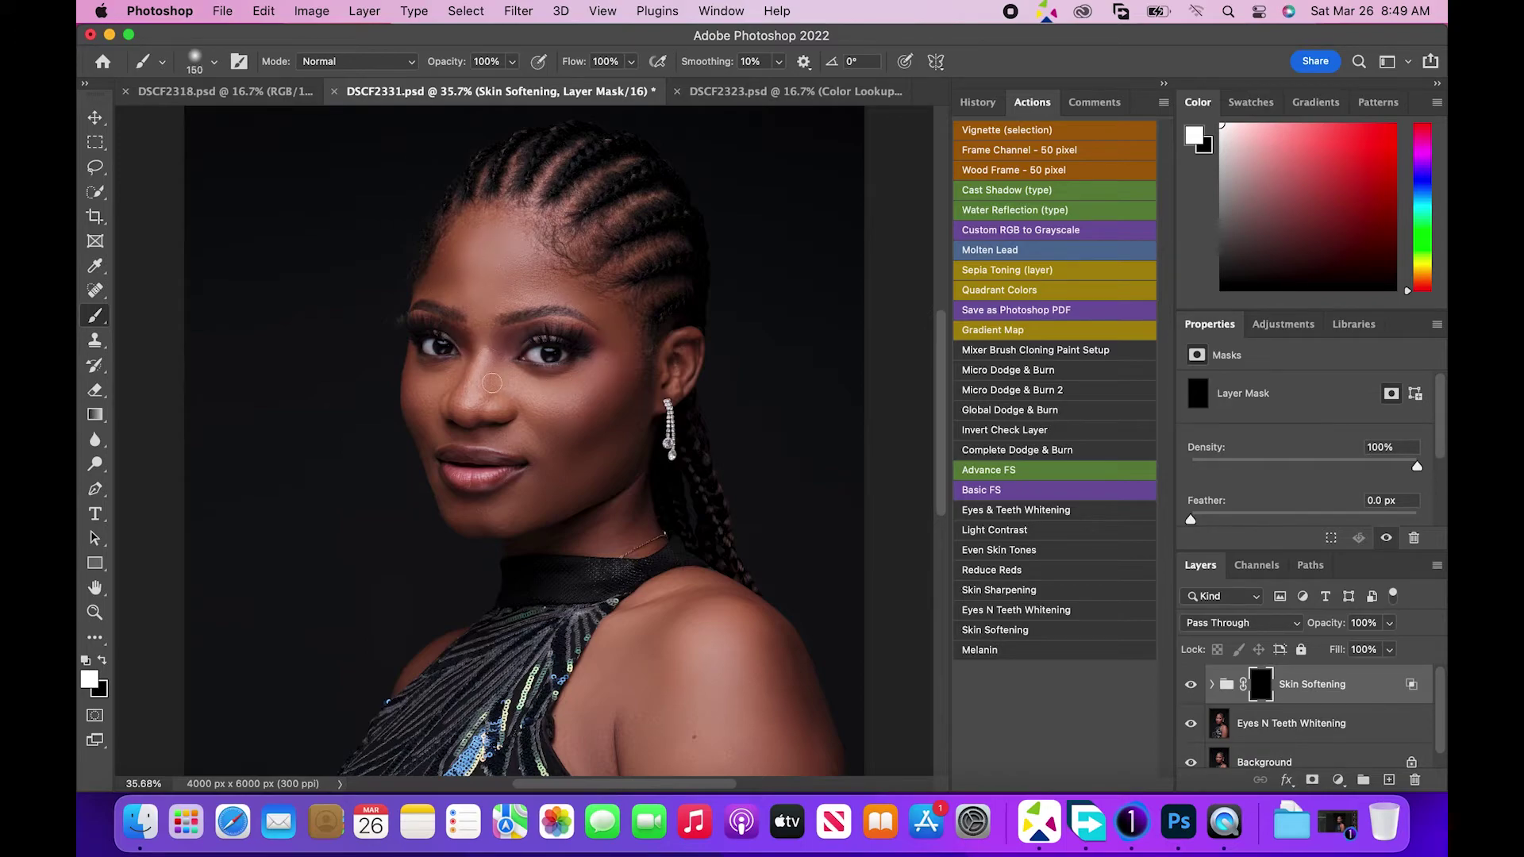
{"action": "mouse_move", "coordinate": [431, 381]}
{"action": "left_mouse_down"}
{"action": "mouse_move", "coordinate": [540, 418]}
{"action": "mouse_move", "coordinate": [598, 482]}
{"action": "mouse_move", "coordinate": [460, 510]}
{"action": "left_mouse_up"}
Paint white over the shoulder and arm on the Skin Softening mask with the brush enlarged to 400 px.
{"action": "scroll", "coordinate": [933, 454], "scroll_direction": "down", "scroll_amount": 8}
{"action": "key", "text": "bracketright"}
{"action": "key", "text": "bracketright"}
{"action": "key", "text": "bracketright"}
{"action": "key", "text": "bracketright"}
{"action": "key", "text": "bracketright"}
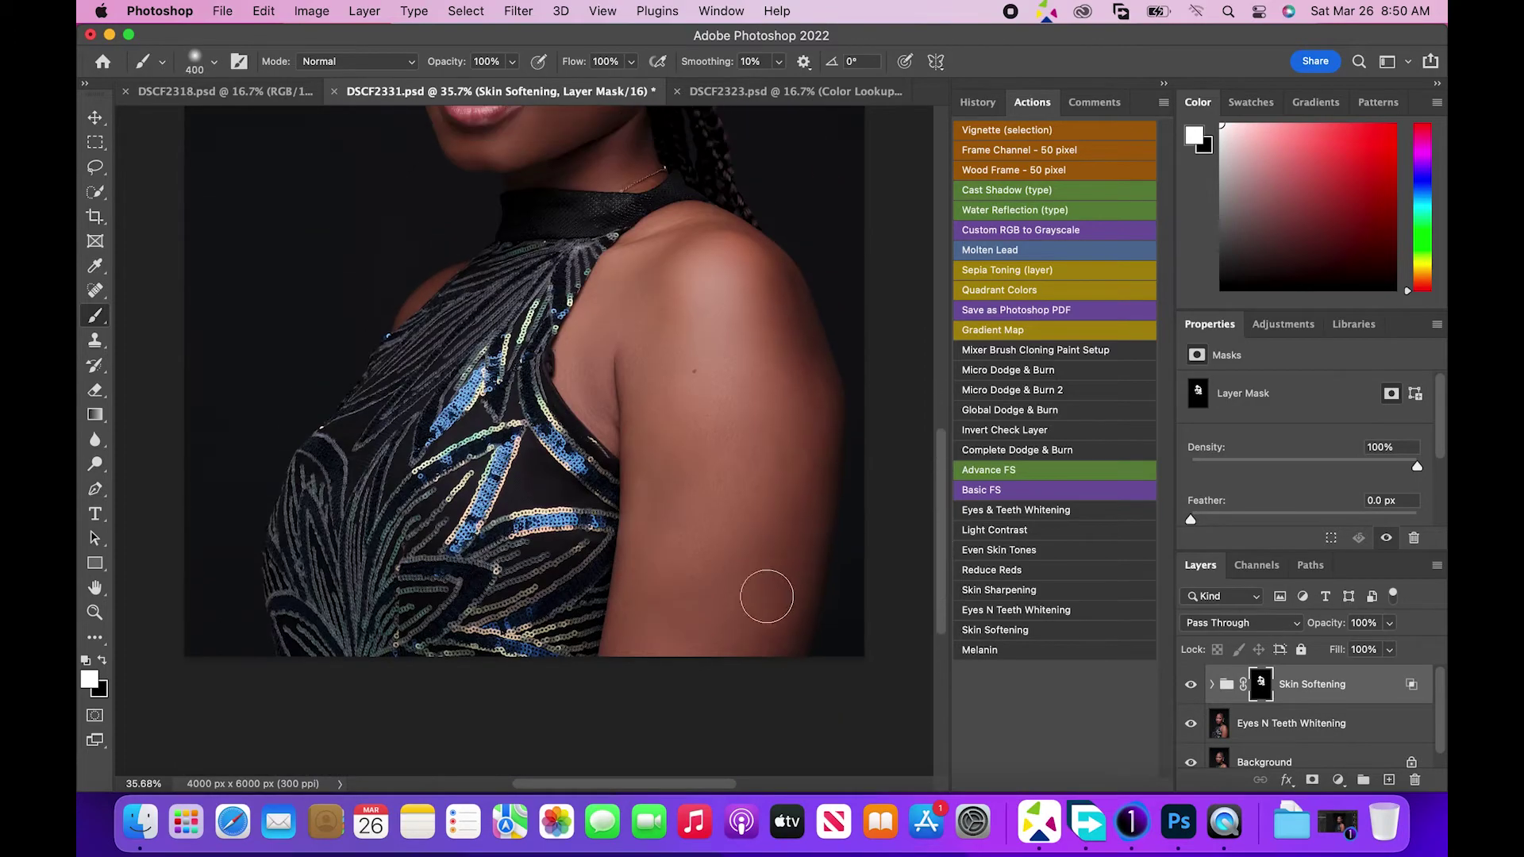
{"action": "mouse_move", "coordinate": [665, 468]}
{"action": "left_mouse_down"}
{"action": "mouse_move", "coordinate": [796, 458]}
{"action": "mouse_move", "coordinate": [710, 390]}
{"action": "mouse_move", "coordinate": [720, 278]}
{"action": "mouse_move", "coordinate": [644, 265]}
{"action": "mouse_move", "coordinate": [607, 407]}
{"action": "left_mouse_up"}
Touch up the Skin Softening mask with a 100 px brush, switching between black and white.
{"action": "key", "text": "bracketleft"}
{"action": "key", "text": "bracketleft"}
{"action": "key", "text": "bracketleft"}
{"action": "key", "text": "bracketleft"}
{"action": "key", "text": "bracketleft"}
{"action": "key", "text": "bracketleft"}
{"action": "key", "text": "x"}
{"action": "scroll", "coordinate": [922, 436], "scroll_direction": "up", "scroll_amount": 6}
{"action": "scroll", "coordinate": [922, 436], "scroll_direction": "down", "scroll_amount": 3}
{"action": "key", "text": "x"}
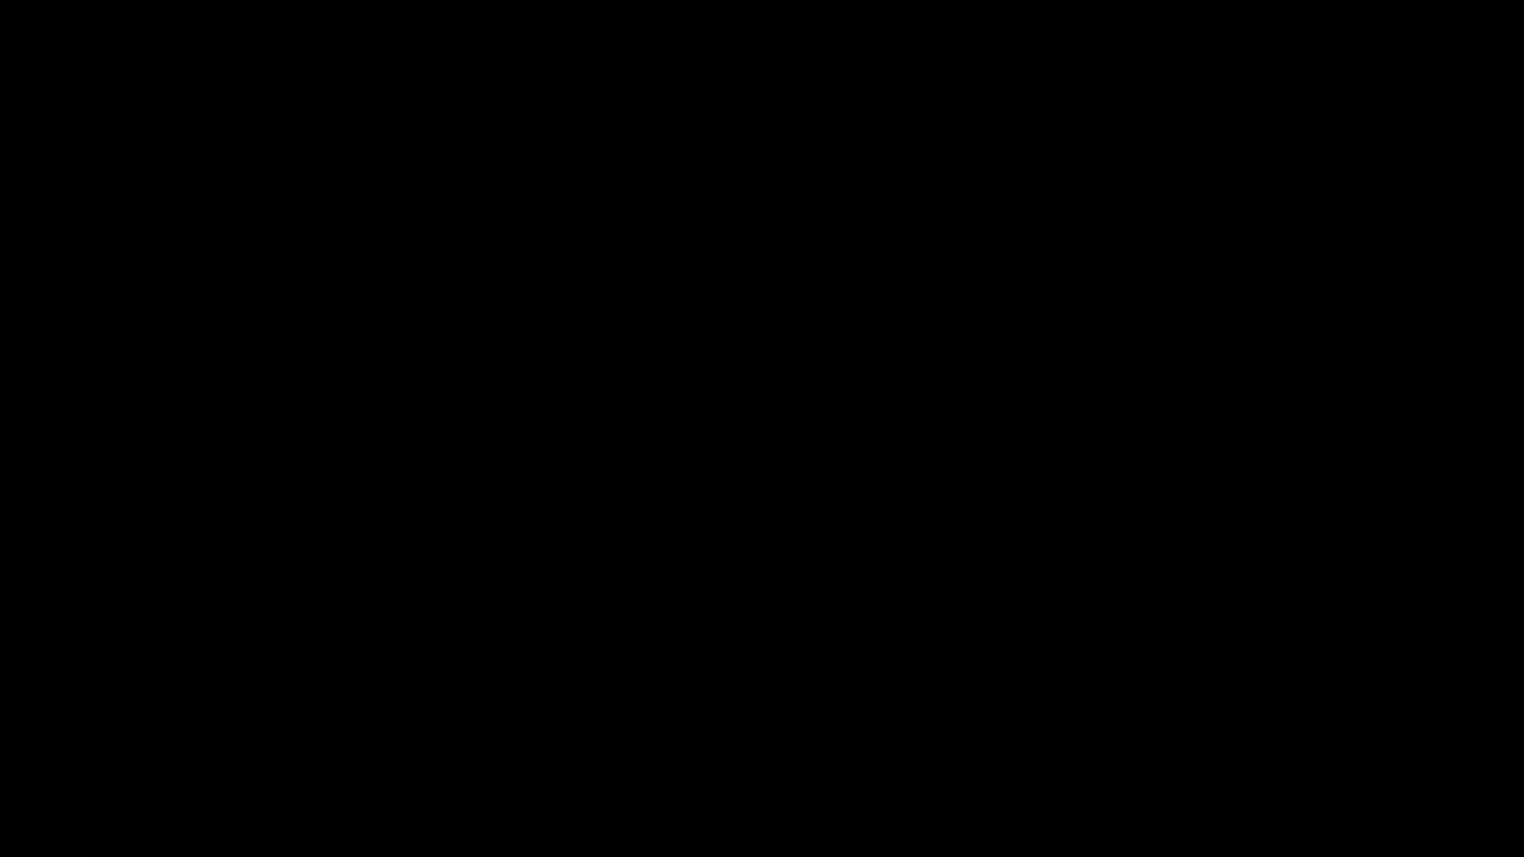
Set the Skin Softening group's opacity to 40% and merge it with the Eyes N Teeth Whitening layer.
{"action": "left_click", "coordinate": [1341, 622]}
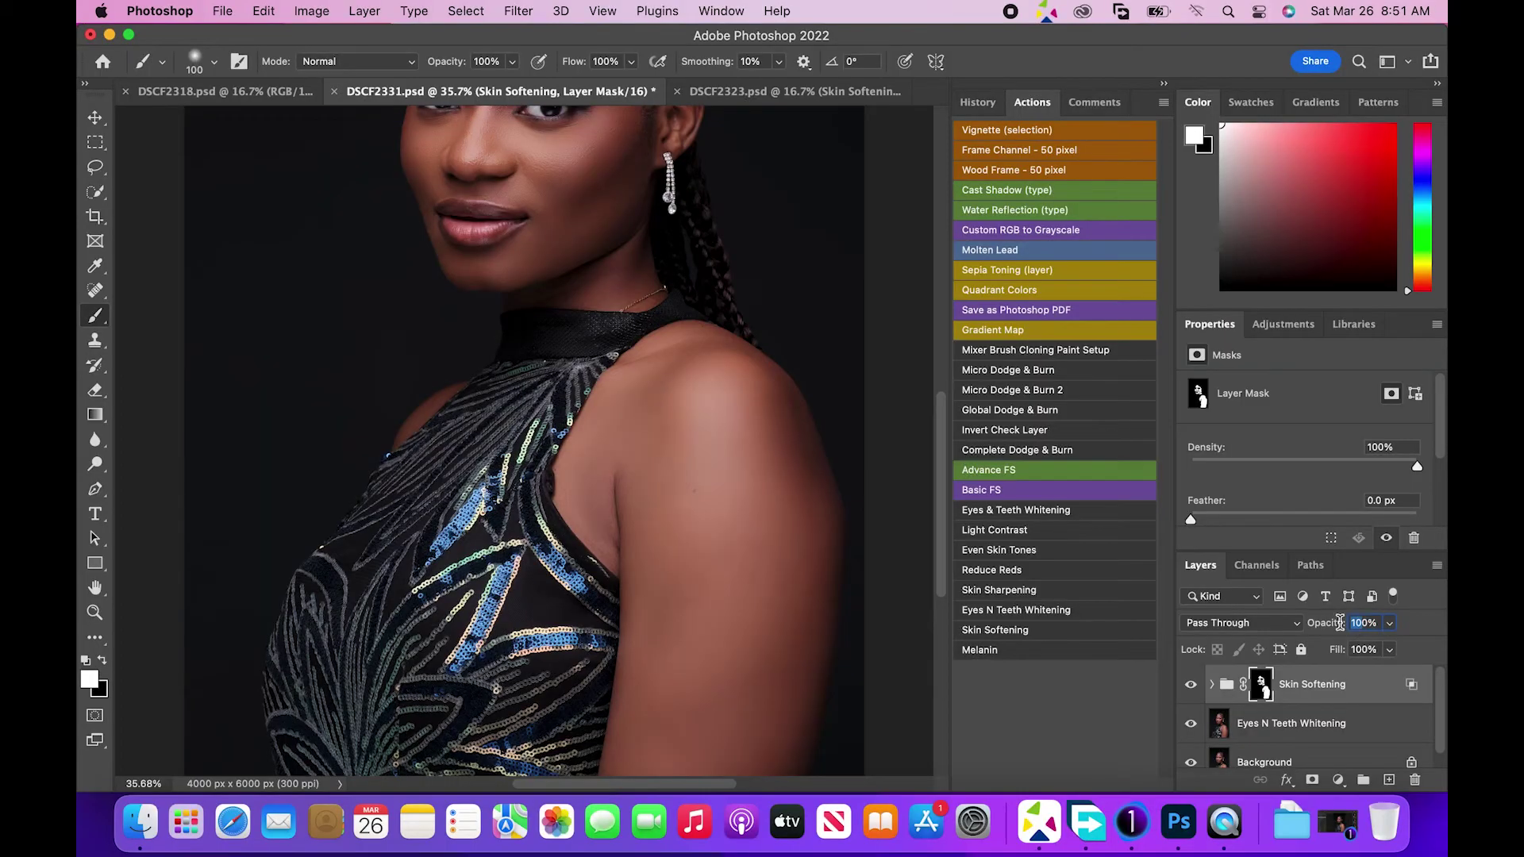
{"action": "scroll", "coordinate": [944, 519], "scroll_direction": "up", "scroll_amount": 4}
{"action": "left_click", "coordinate": [1295, 724], "text": "shift"}
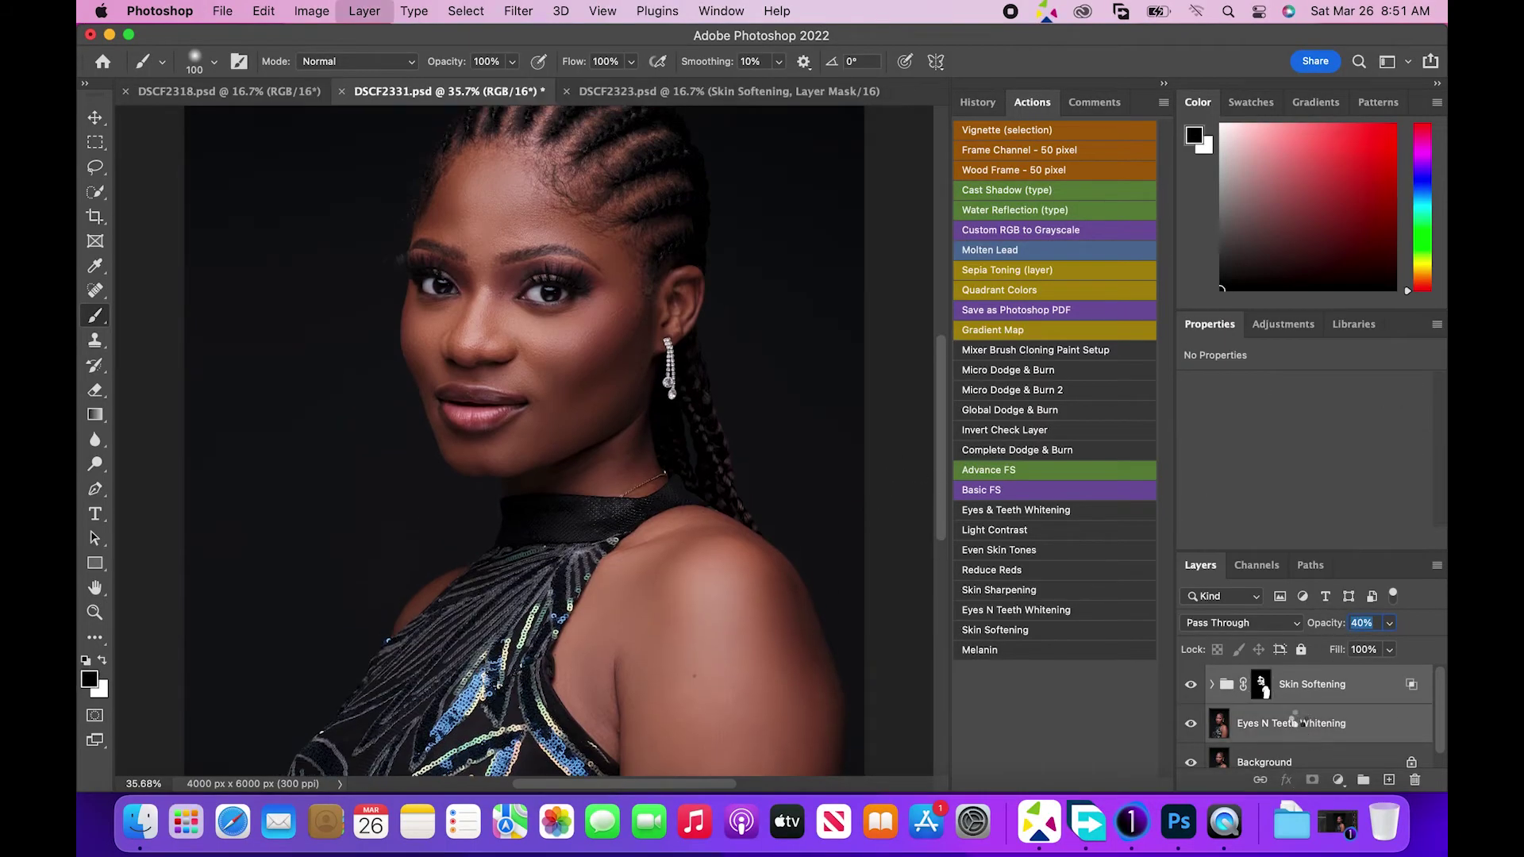
{"action": "key", "text": "super+e"}
Add a Color Lookup adjustment layer above Skin Softening and load the DARK CARAMEL GLOW 3D LUT file.
{"action": "left_click", "coordinate": [1339, 779]}
{"action": "left_click", "coordinate": [1329, 629]}
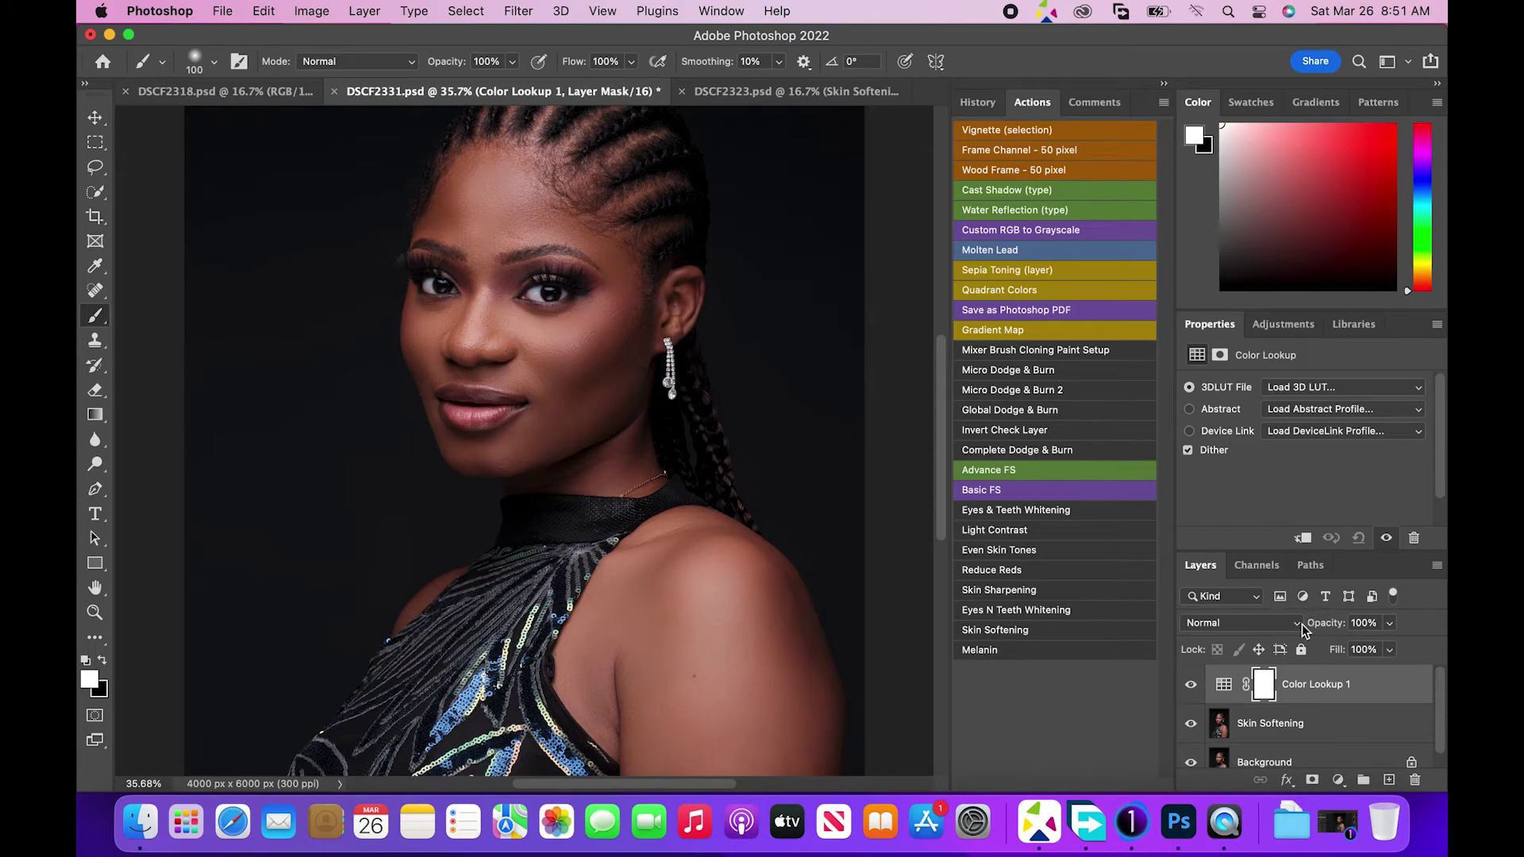
{"action": "left_click", "coordinate": [1189, 388]}
{"action": "left_click", "coordinate": [1195, 392]}
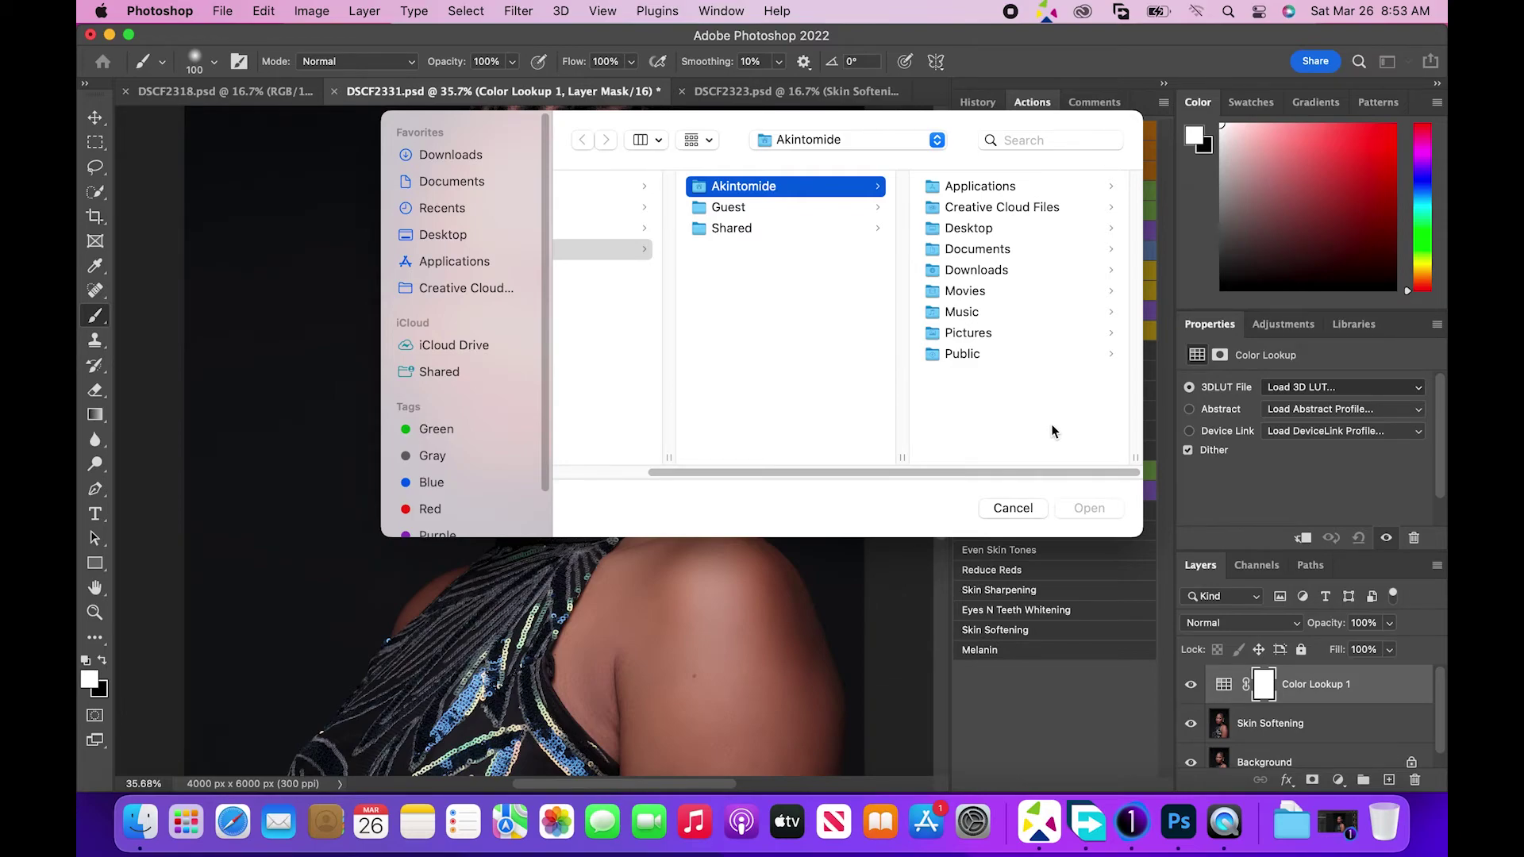
{"action": "left_click", "coordinate": [807, 212]}
{"action": "left_click", "coordinate": [794, 188]}
{"action": "left_click", "coordinate": [998, 227]}
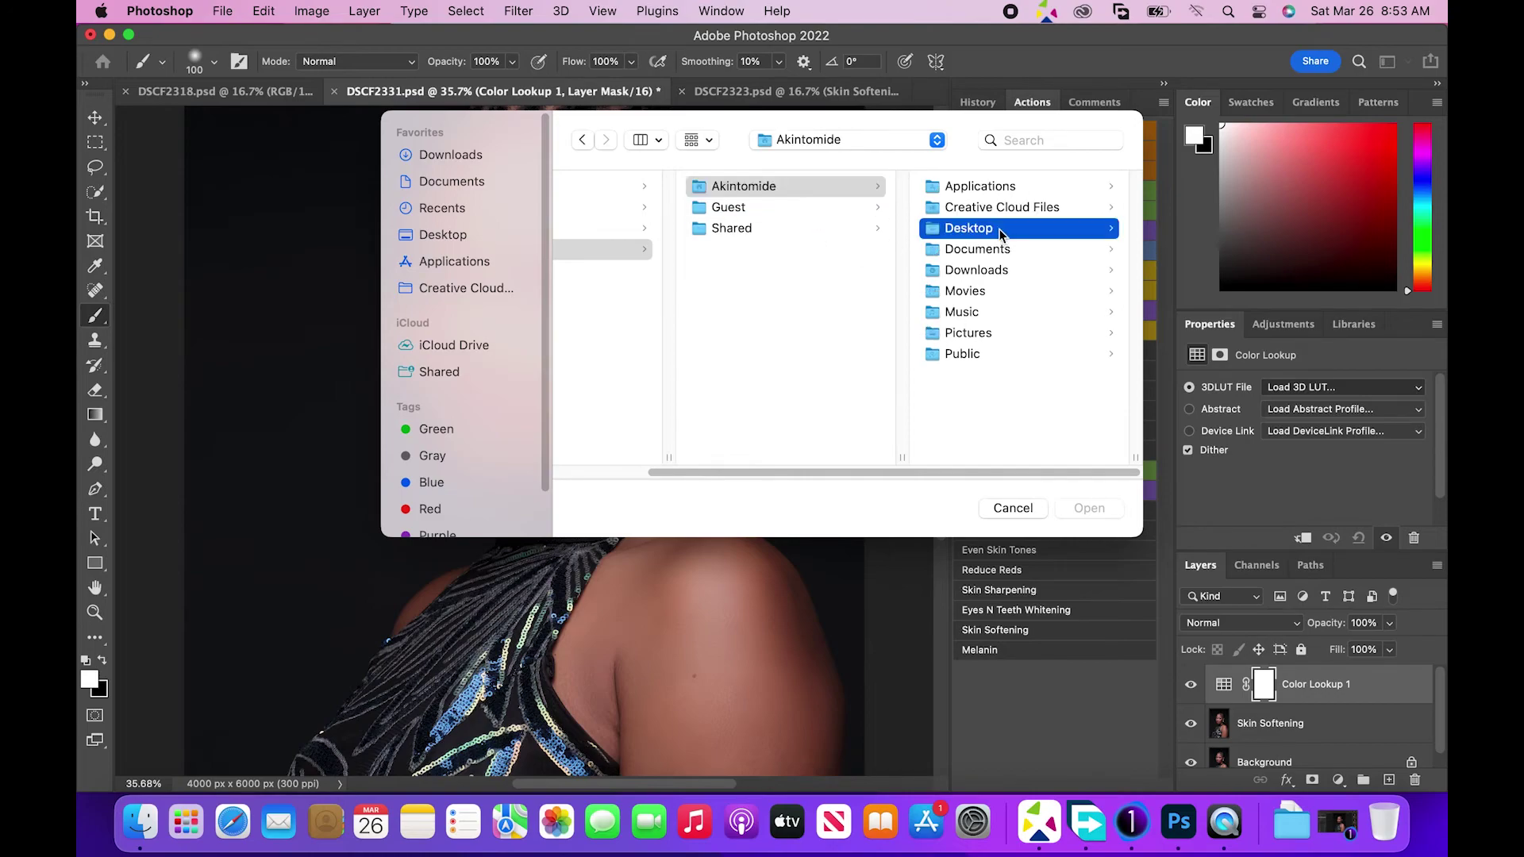
{"action": "left_click", "coordinate": [997, 291]}
{"action": "left_click", "coordinate": [1013, 209]}
{"action": "double_click", "coordinate": [1008, 229]}
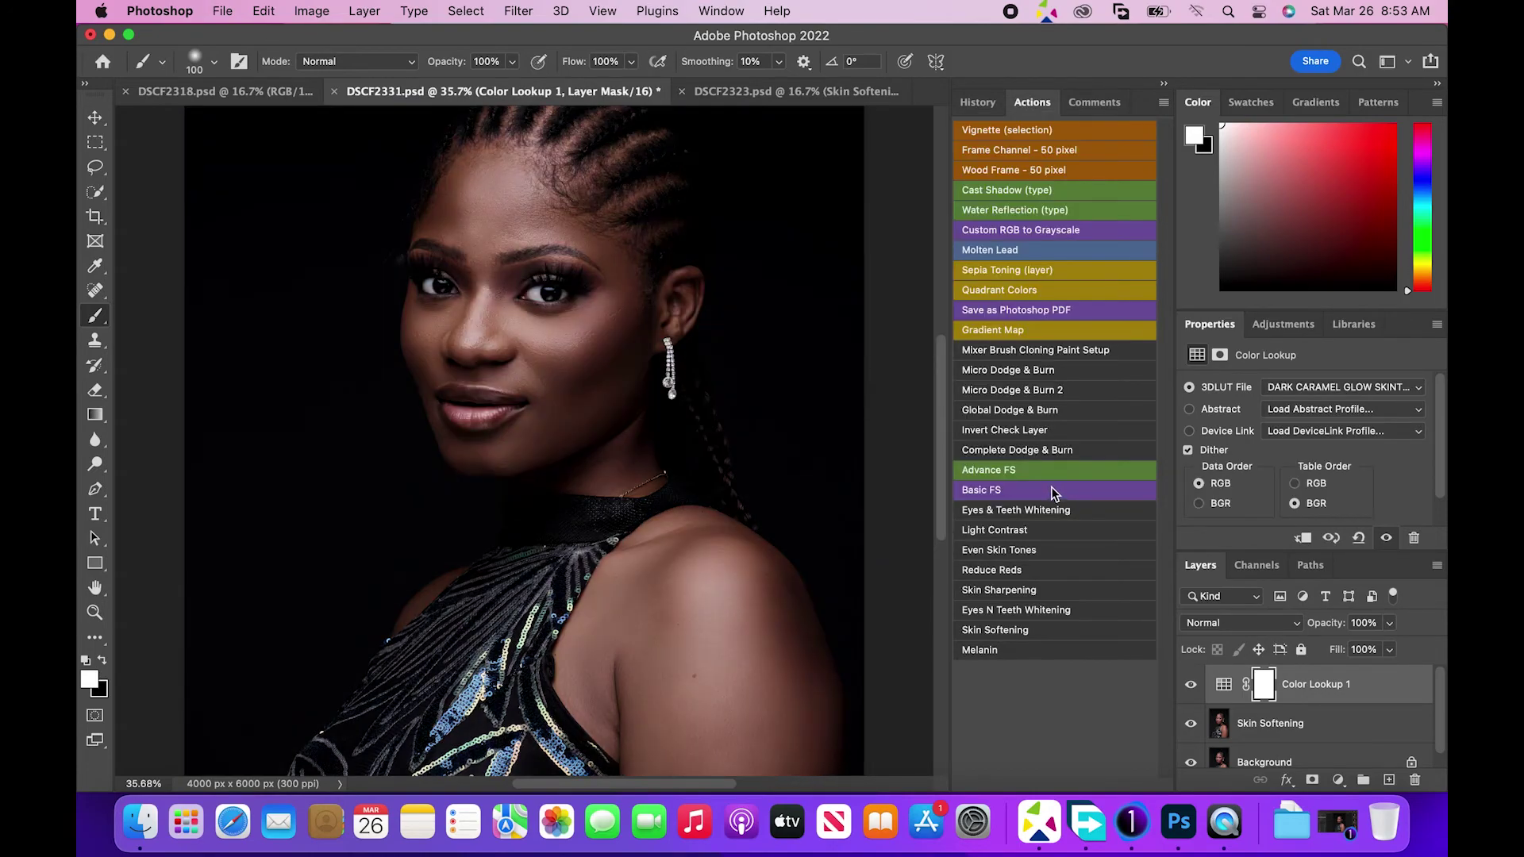
Set the Color Lookup 1 layer's opacity to 40%.
{"action": "key", "text": "z"}
{"action": "left_click_drag", "start_coordinate": [558, 412], "coordinate": [510, 413]}
{"action": "left_click", "coordinate": [1310, 624]}
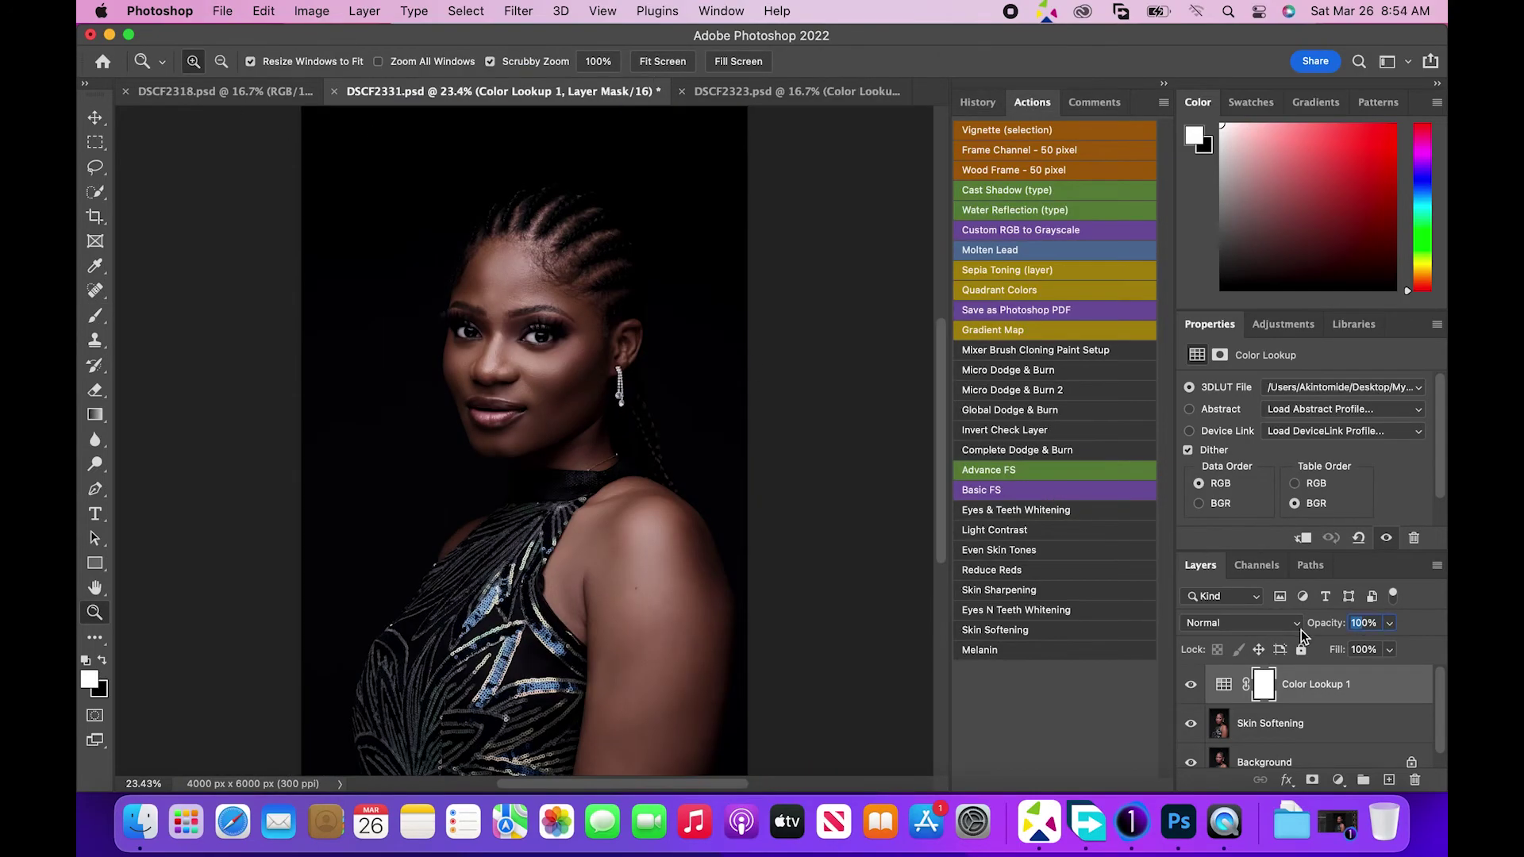
{"action": "type", "text": "40"}
Run the Melanin action on the Skin Softening layer and change its Photo Filter to Warming Filter (85).
{"action": "left_click", "coordinate": [1285, 708]}
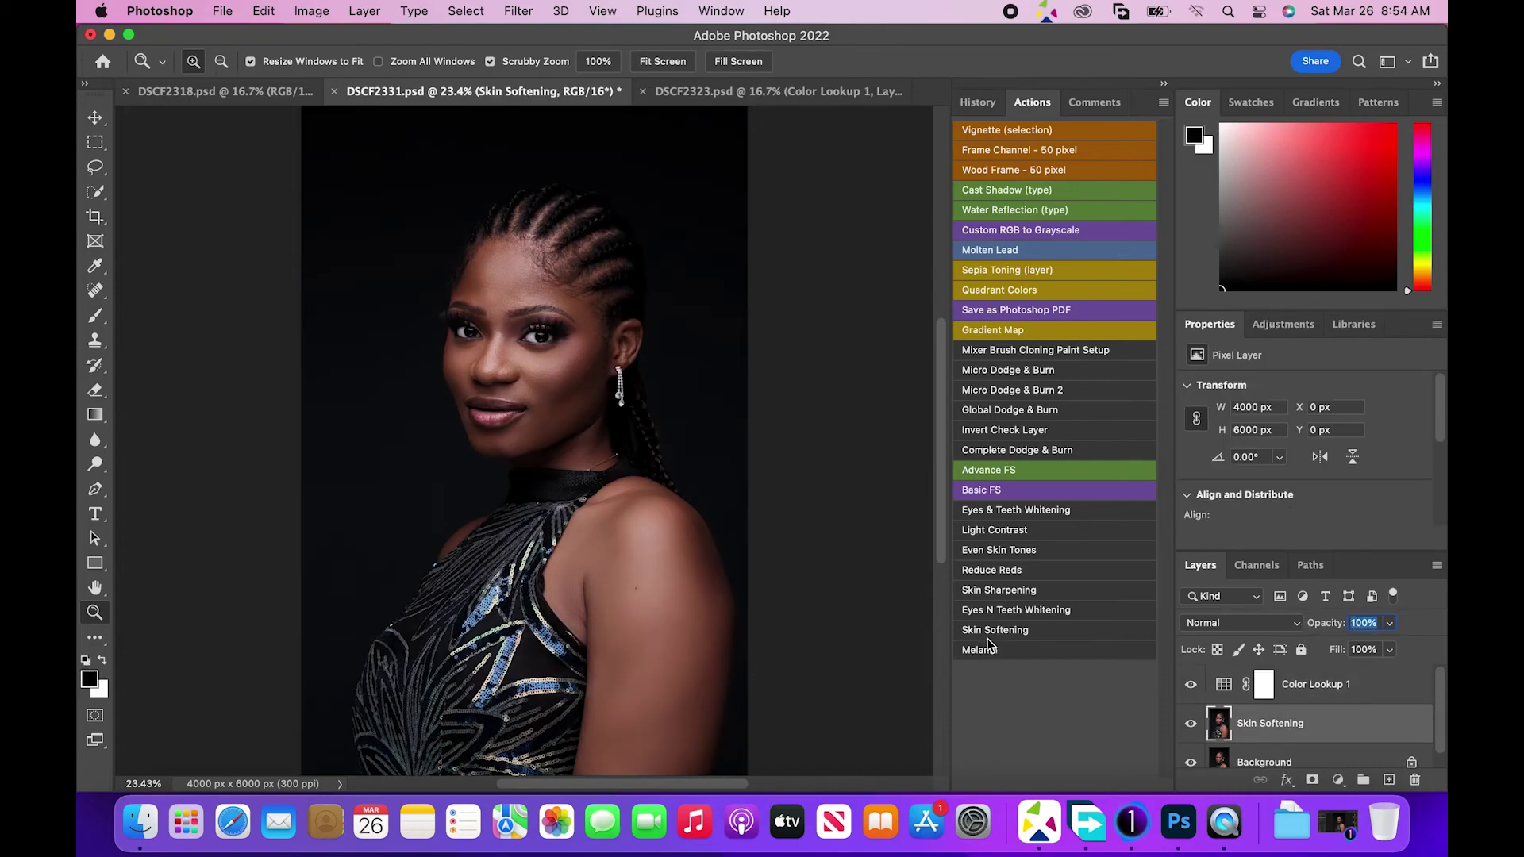
{"action": "left_click", "coordinate": [993, 646]}
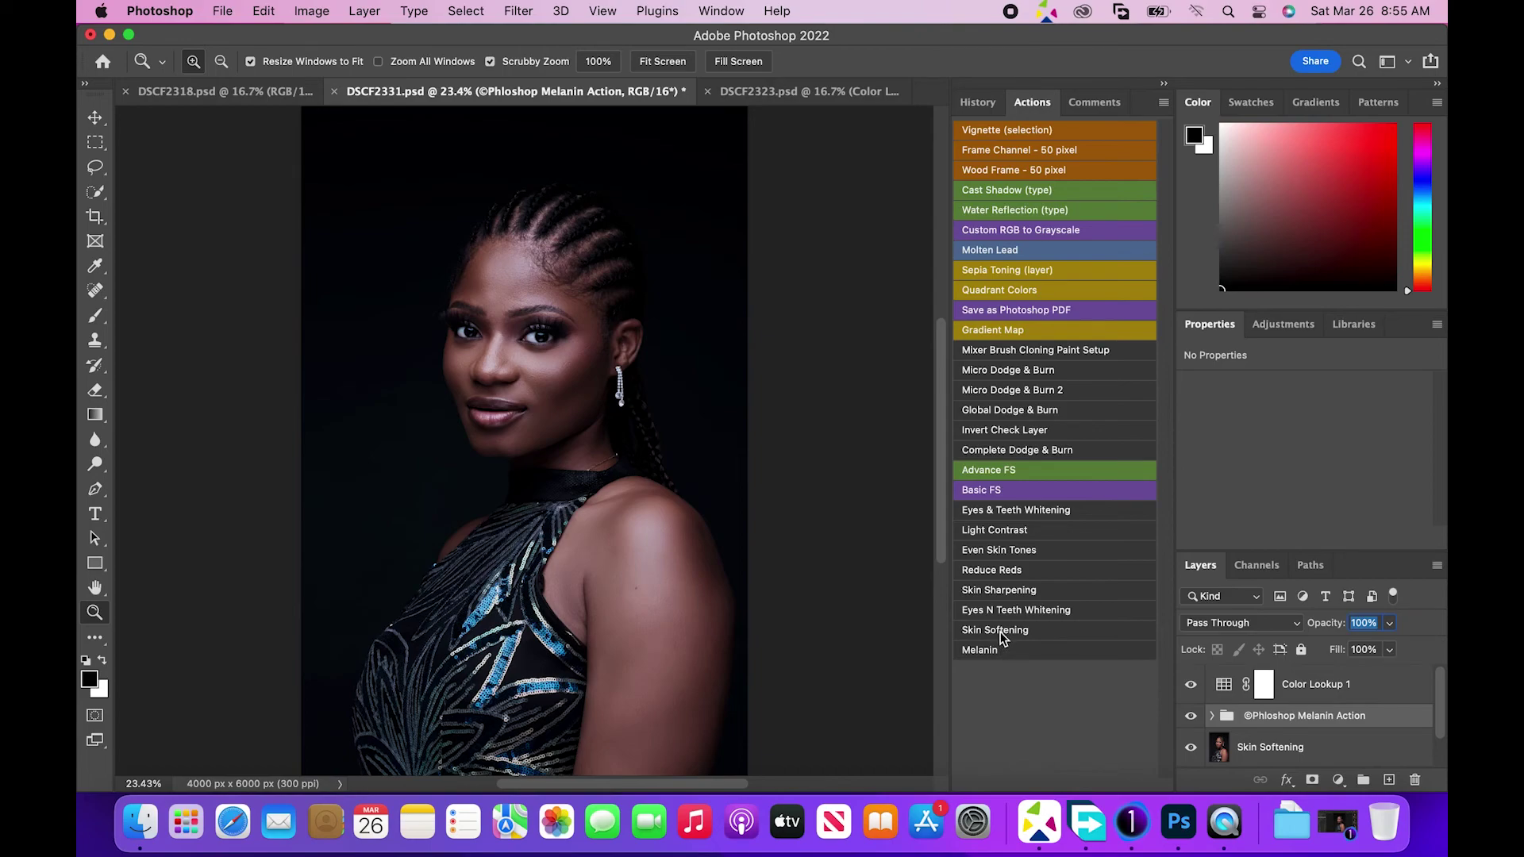
{"action": "left_click", "coordinate": [1212, 717]}
{"action": "left_click", "coordinate": [1237, 687]}
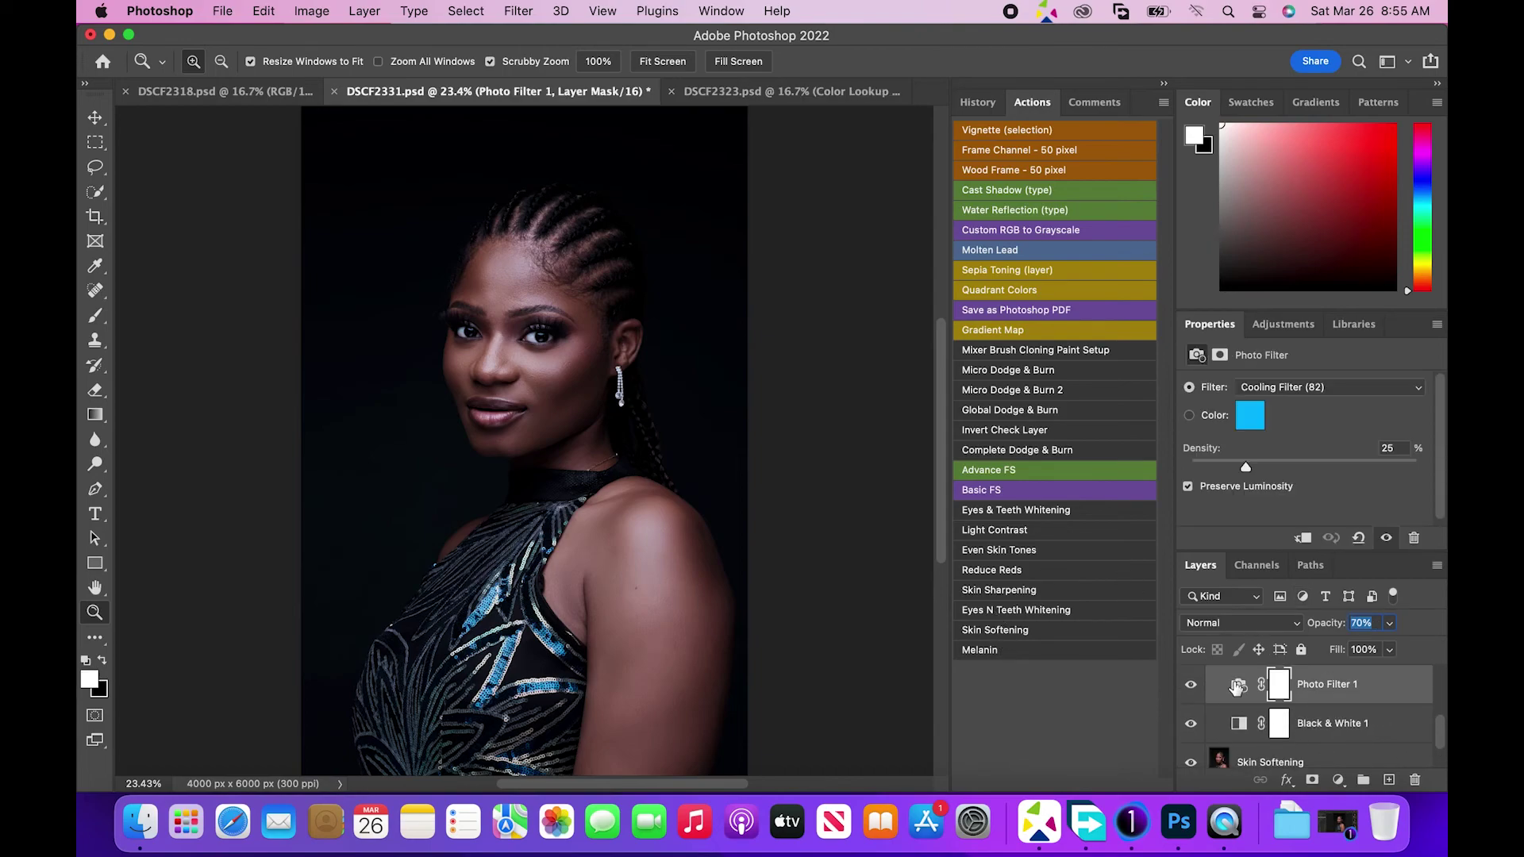
{"action": "left_click", "coordinate": [1274, 388]}
{"action": "left_click", "coordinate": [1273, 312]}
Collapse the Melanin Action group and merge all layers into the Background.
{"action": "scroll", "coordinate": [1427, 687], "scroll_direction": "up", "scroll_amount": 3}
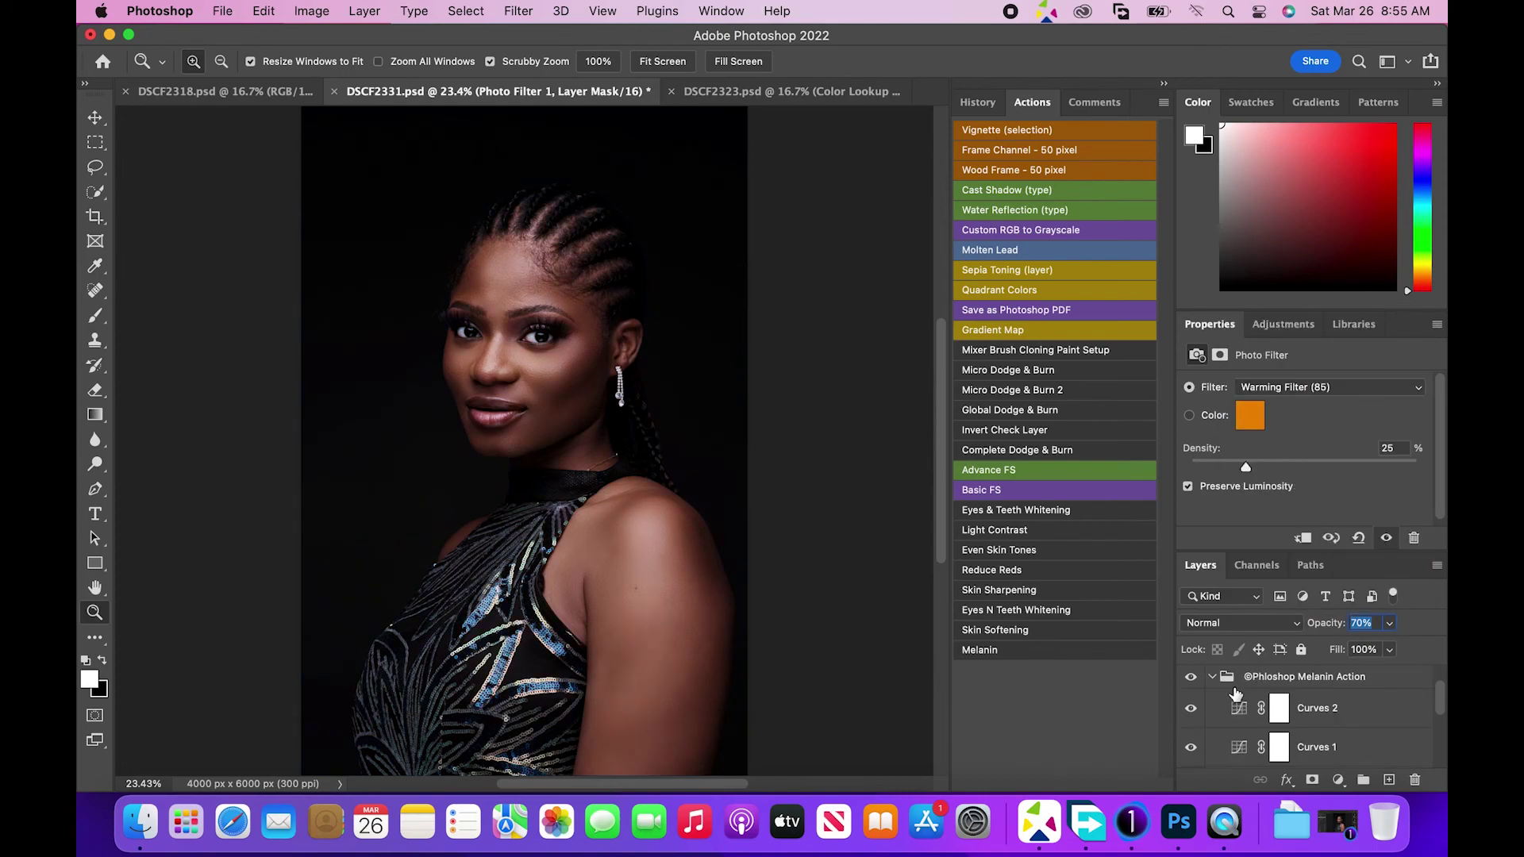
{"action": "left_click", "coordinate": [1212, 678]}
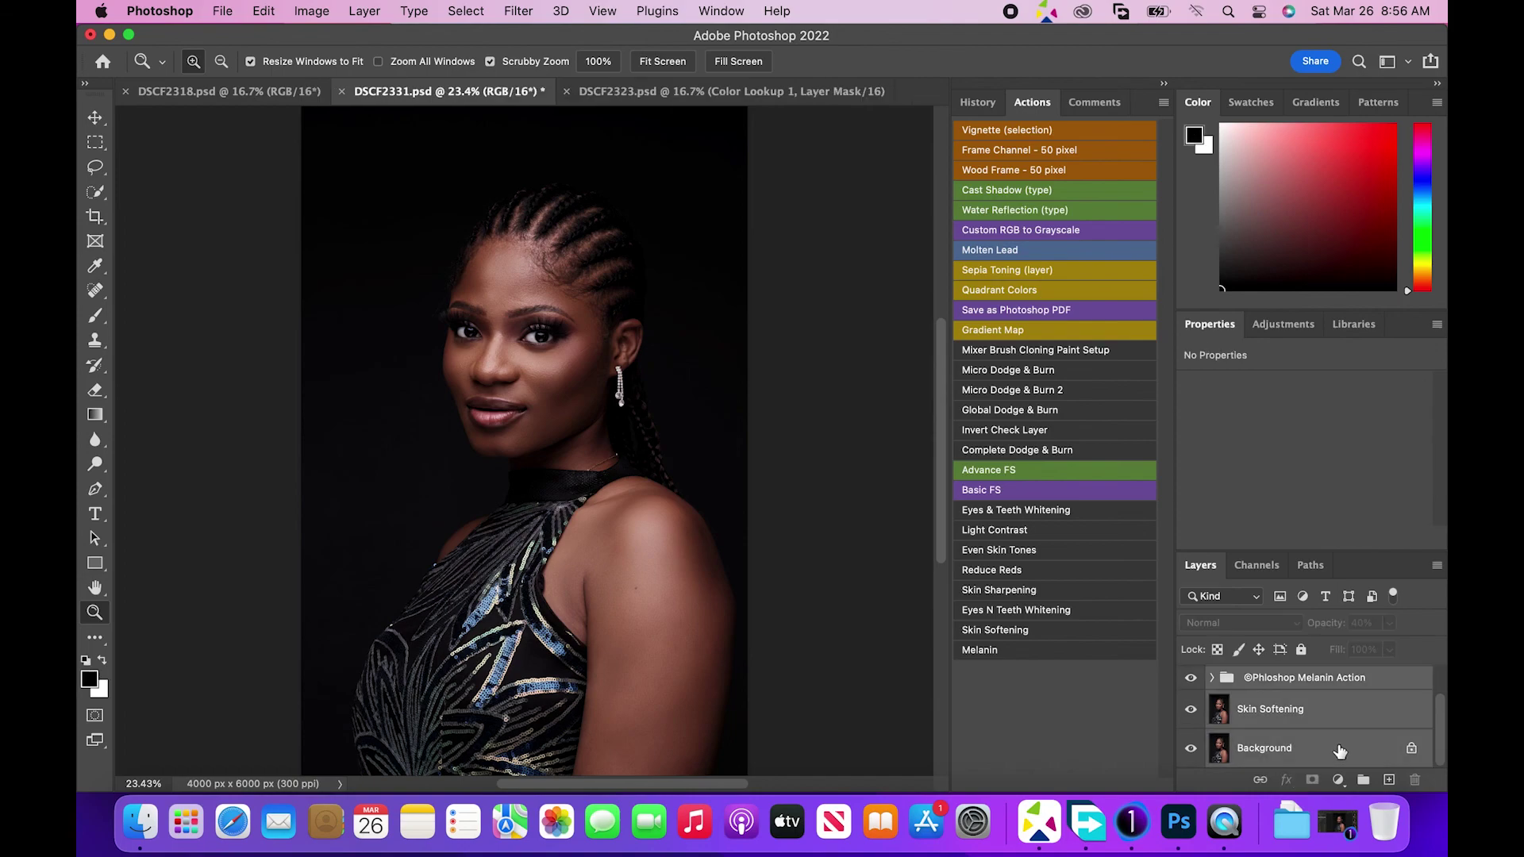
{"action": "key", "text": "super+e"}
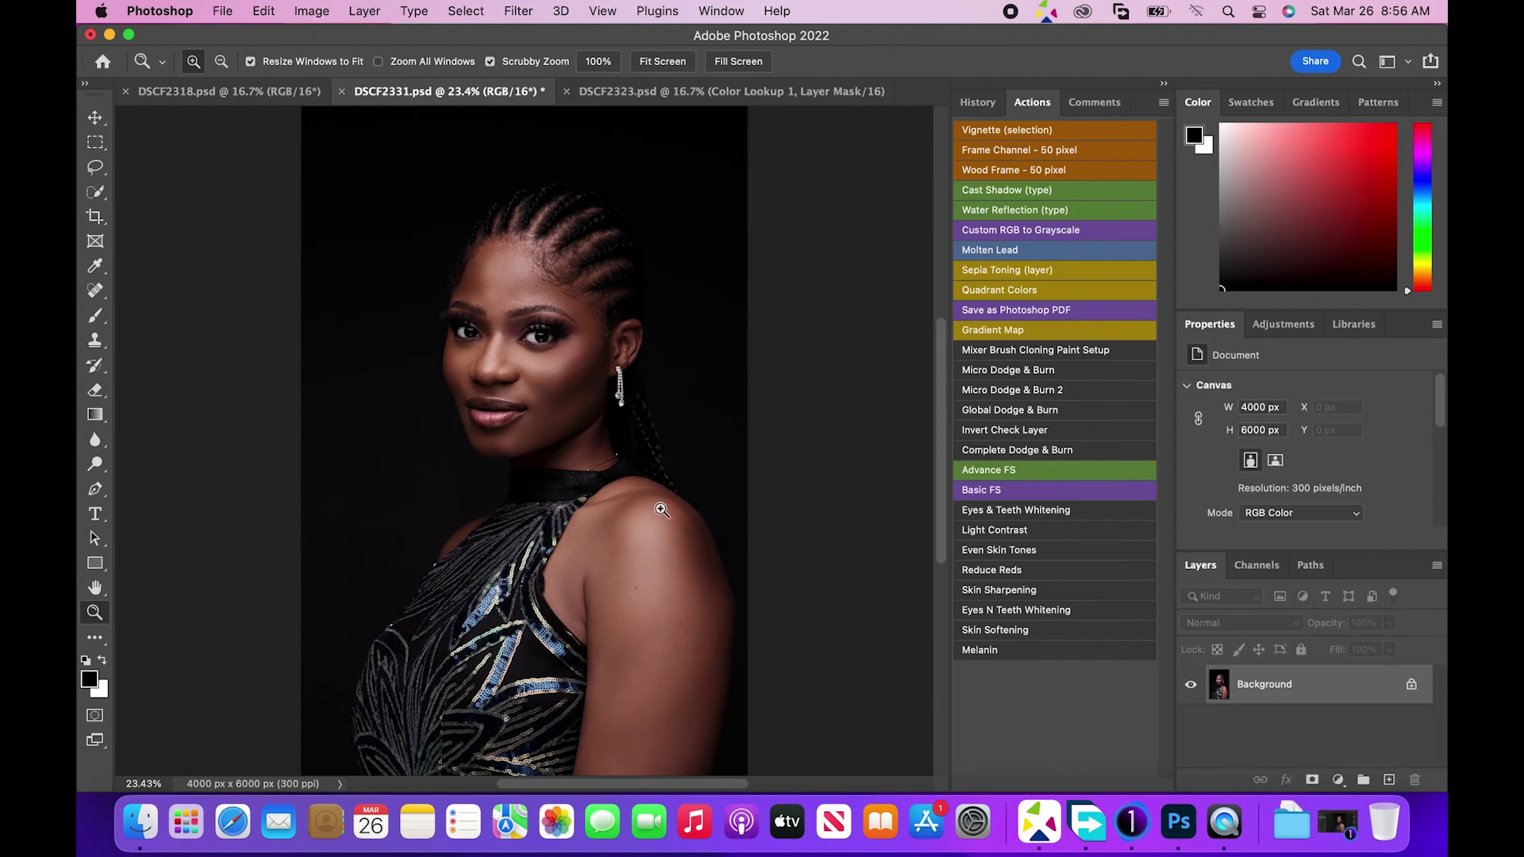
{"action": "left_click_drag", "start_coordinate": [662, 510], "coordinate": [636, 529]}
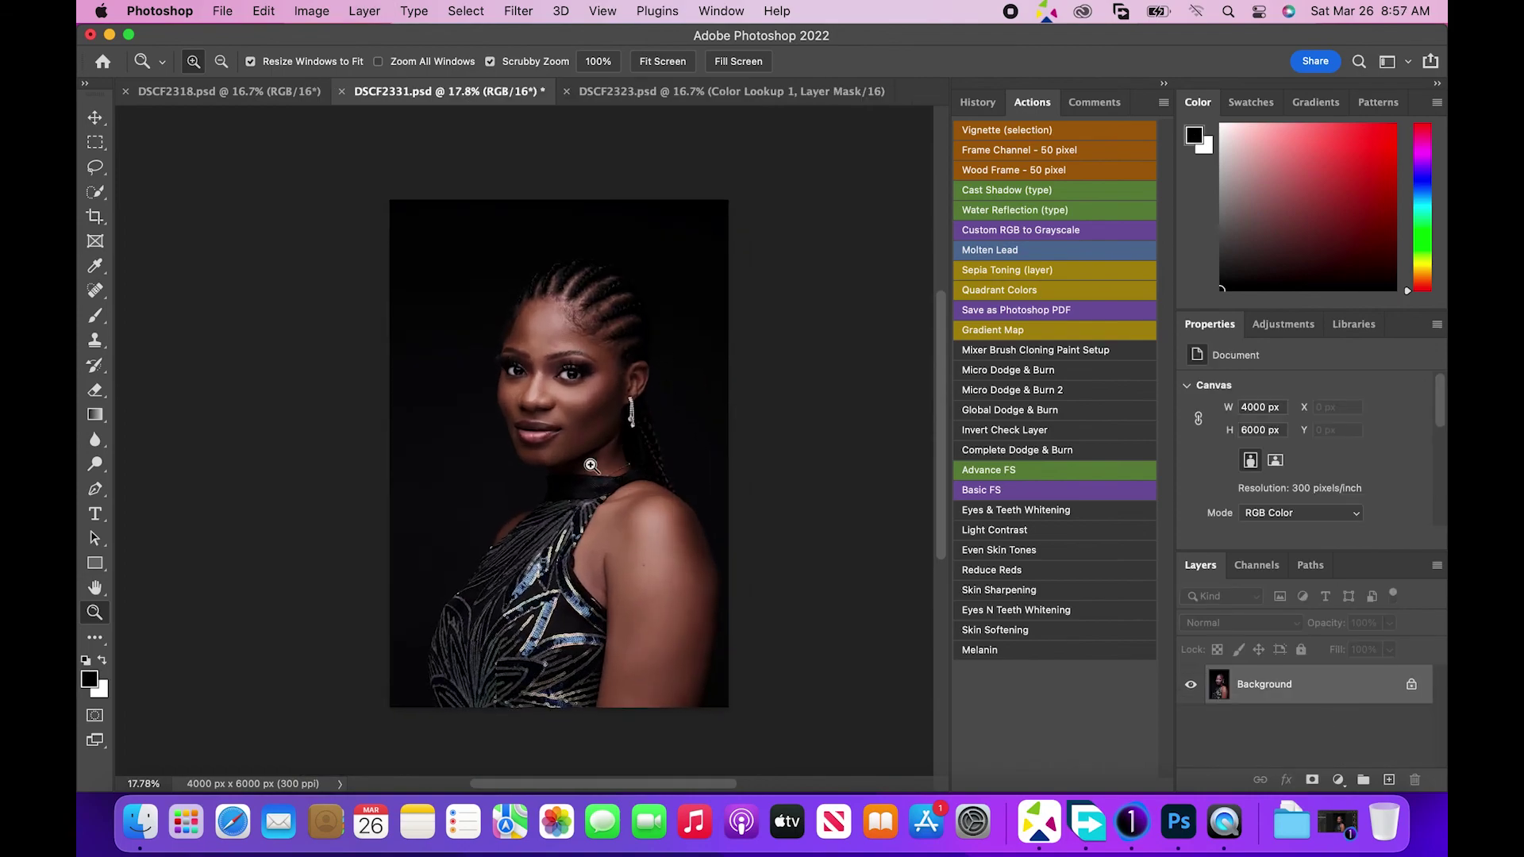